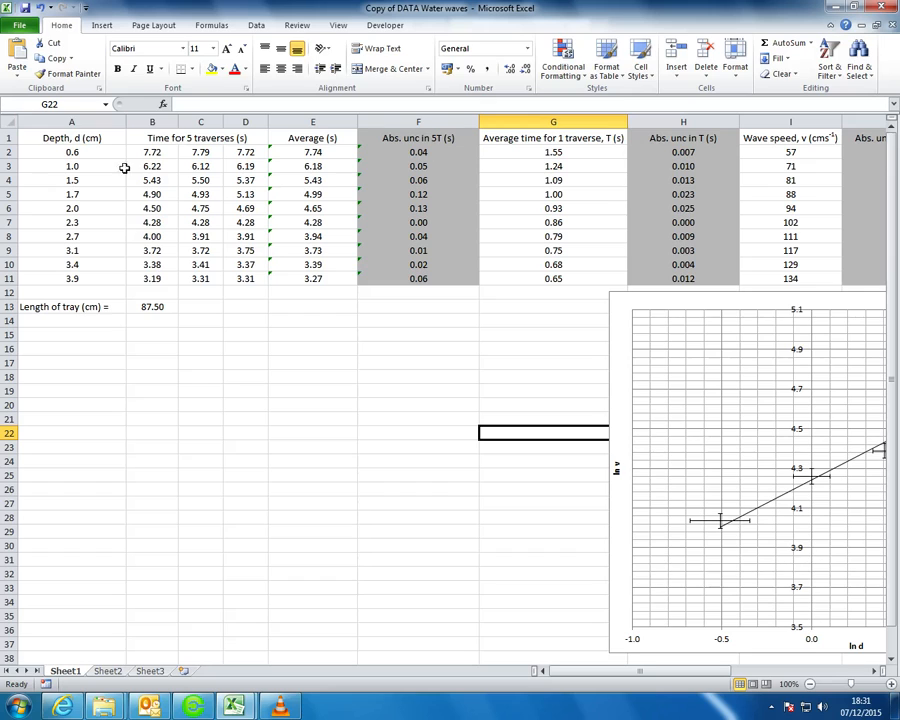
Examine the period and its uncertainty in G6:H6, the wave speed uncertainty formula in J2, and the ln v uncertainties in N2:N11
drag(686, 208, 560, 208)
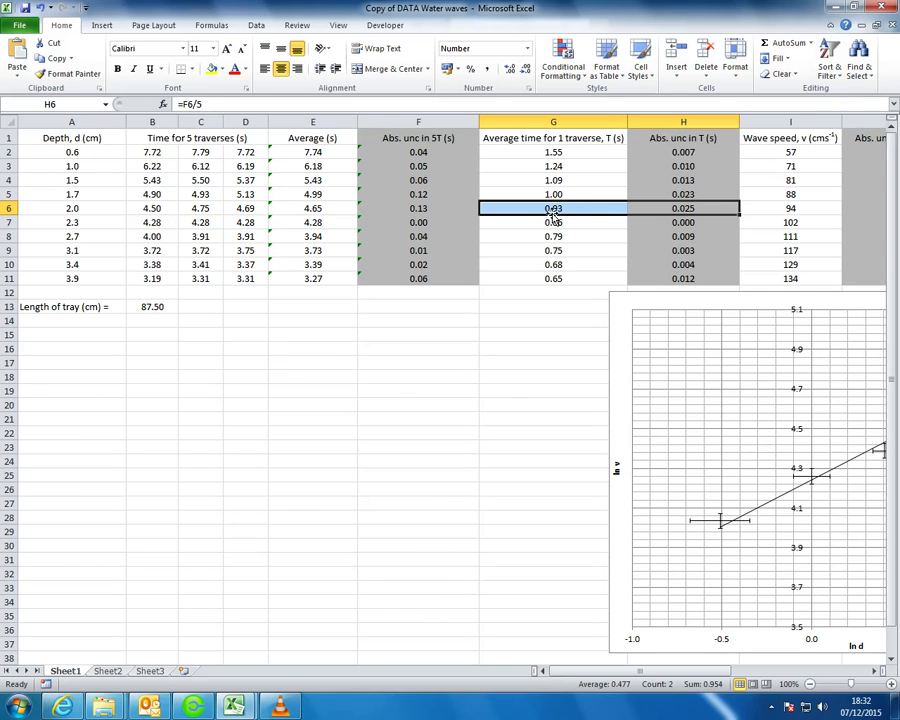
drag(674, 670, 700, 670)
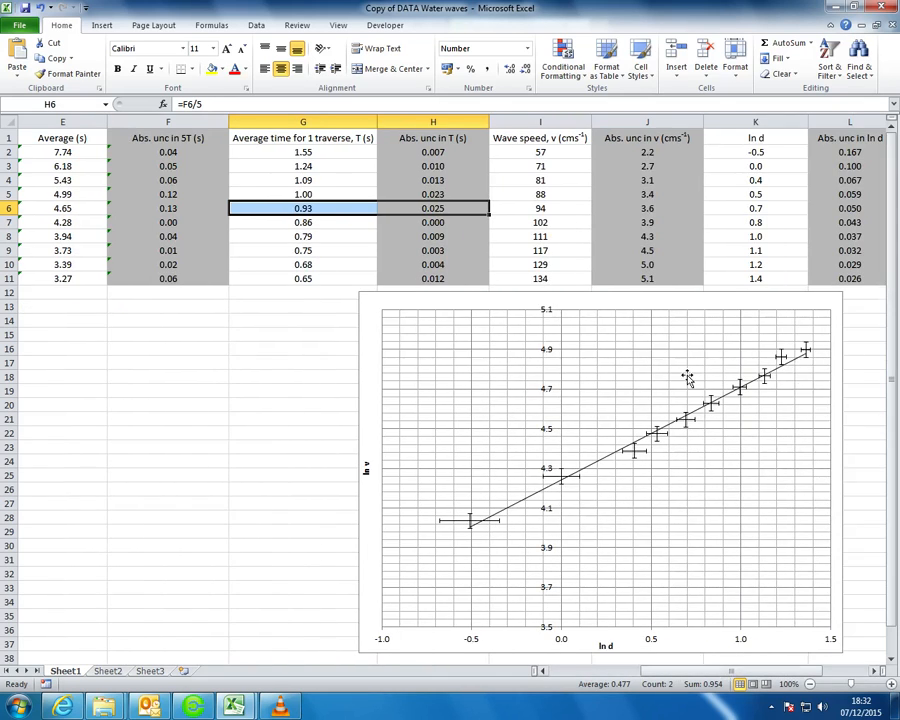
click(648, 150)
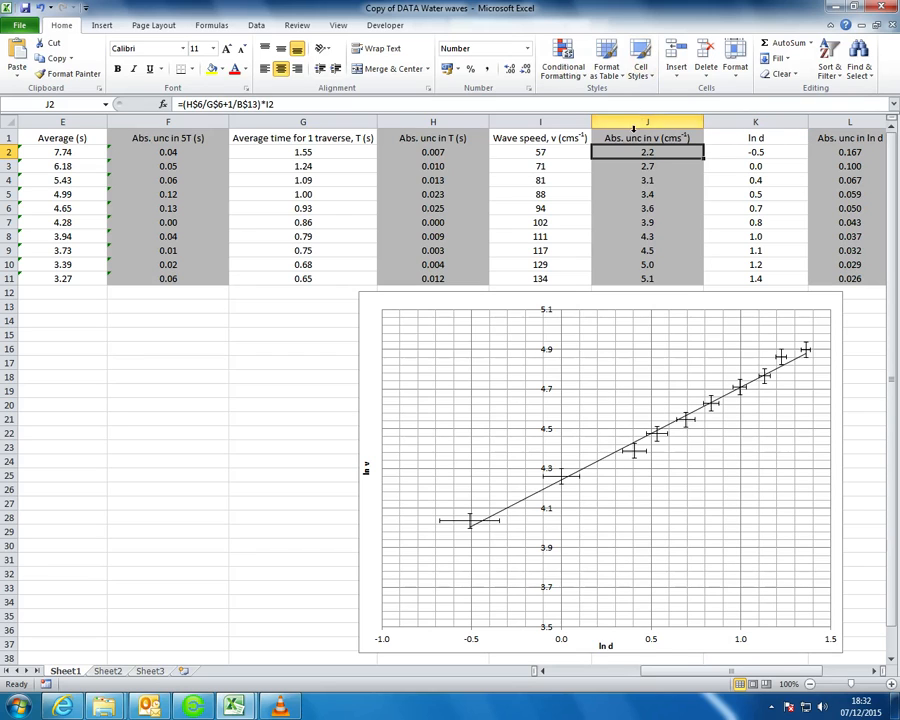
double_click(633, 152)
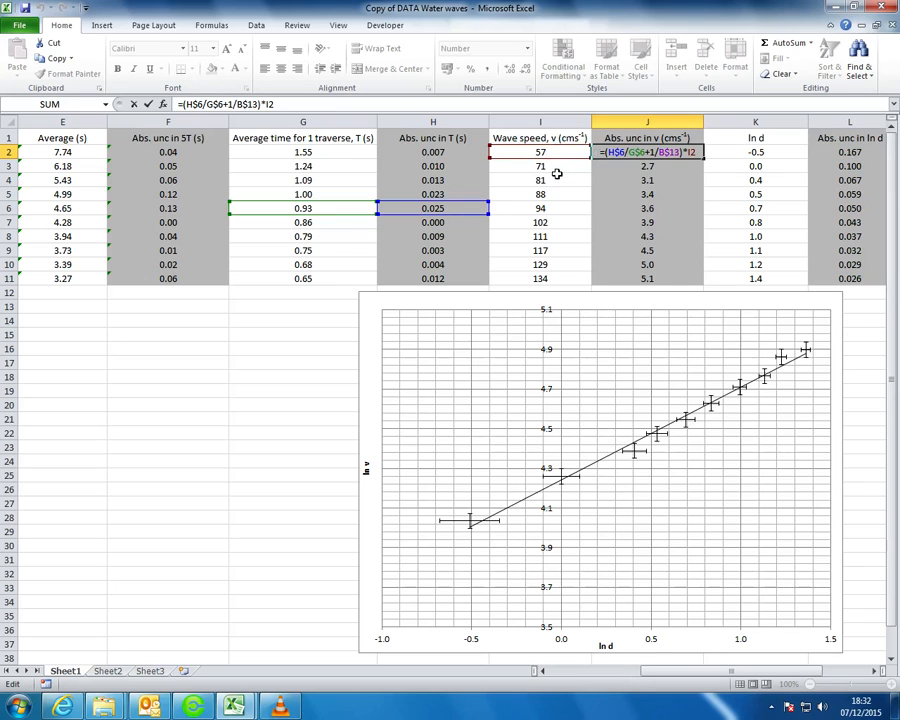
key(Return)
drag(755, 672, 838, 670)
drag(795, 155, 798, 280)
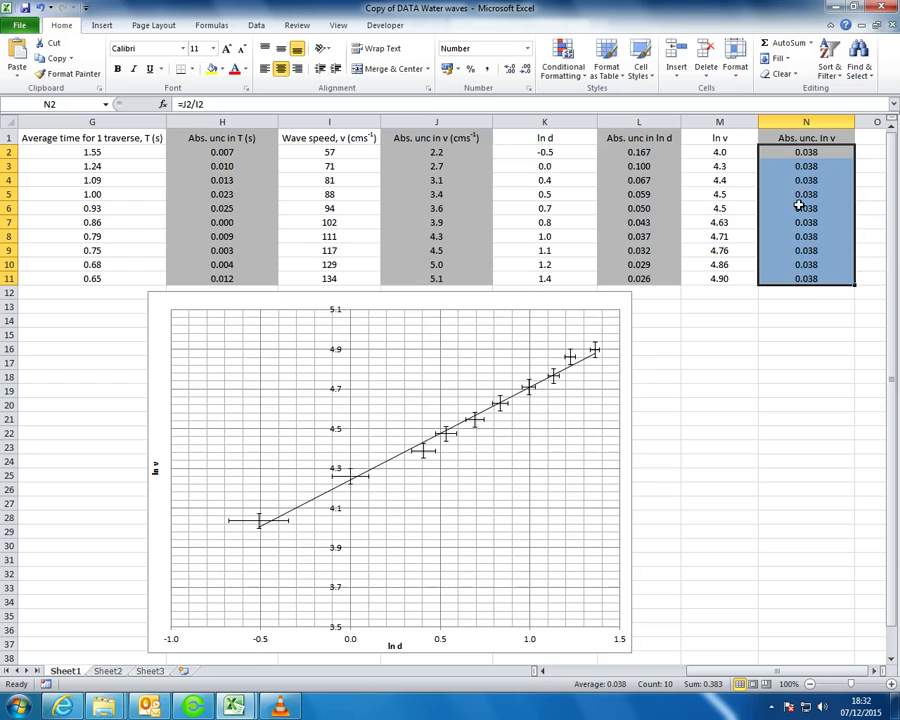
Move the ln v against ln d chart sideways so that columns L to N beneath the data table are free
click(584, 417)
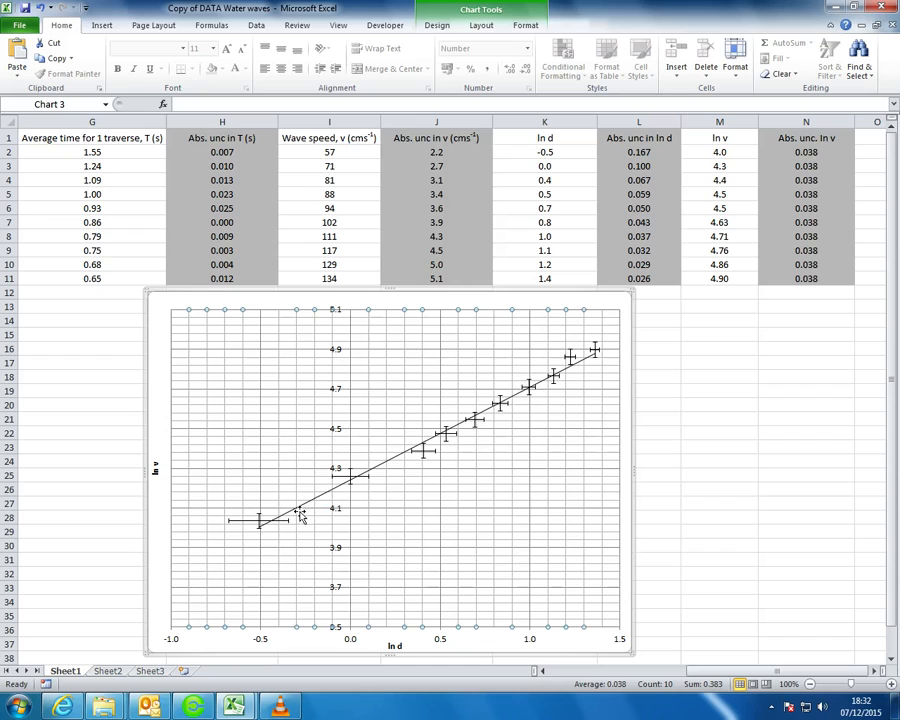
click(446, 298)
click(547, 452)
click(496, 295)
drag(497, 290, 435, 290)
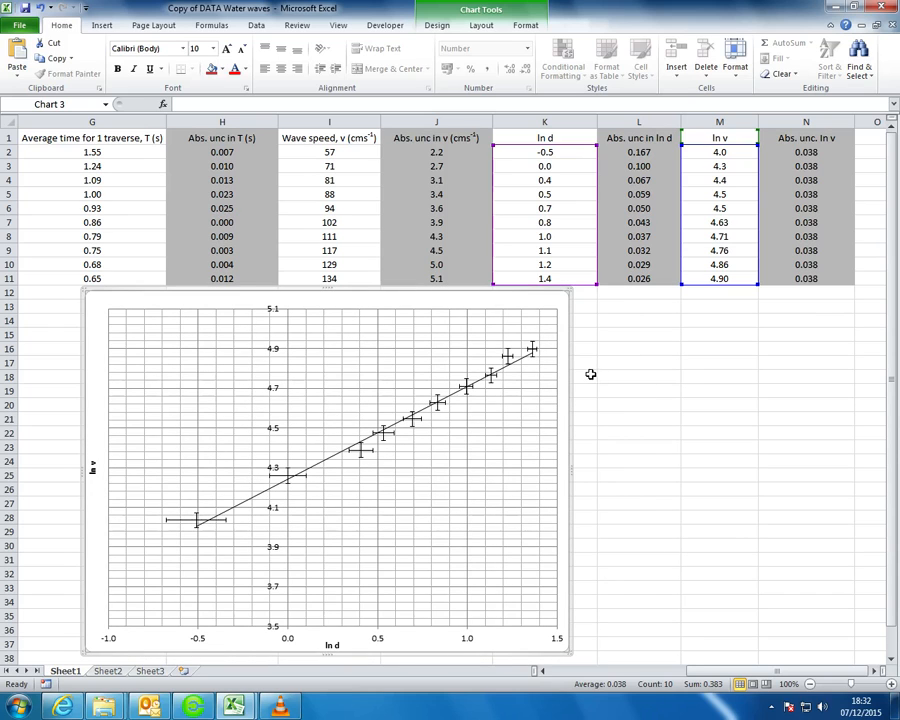
click(536, 394)
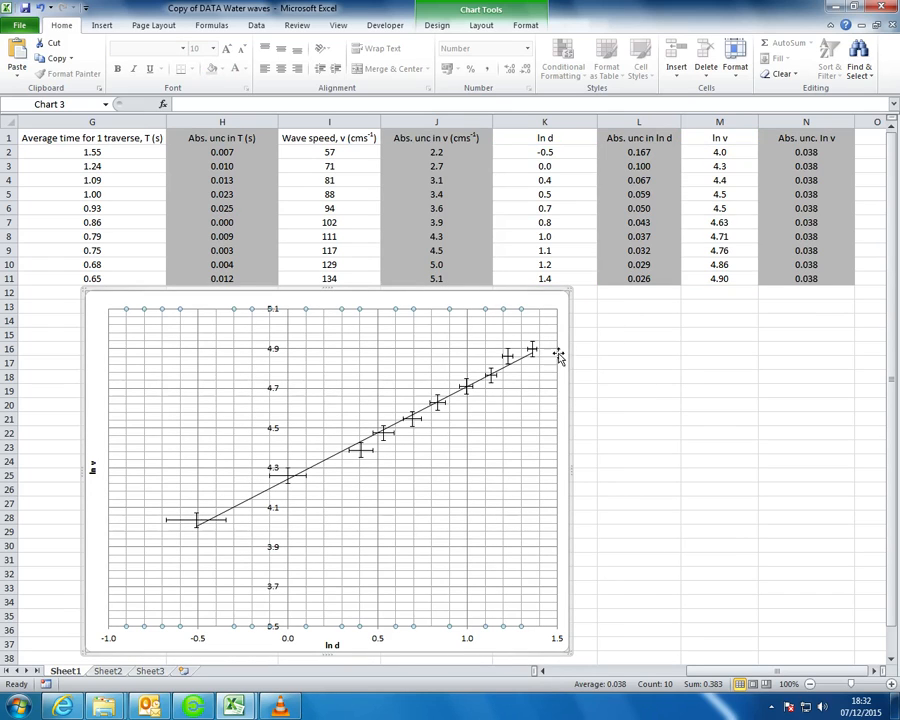
click(559, 357)
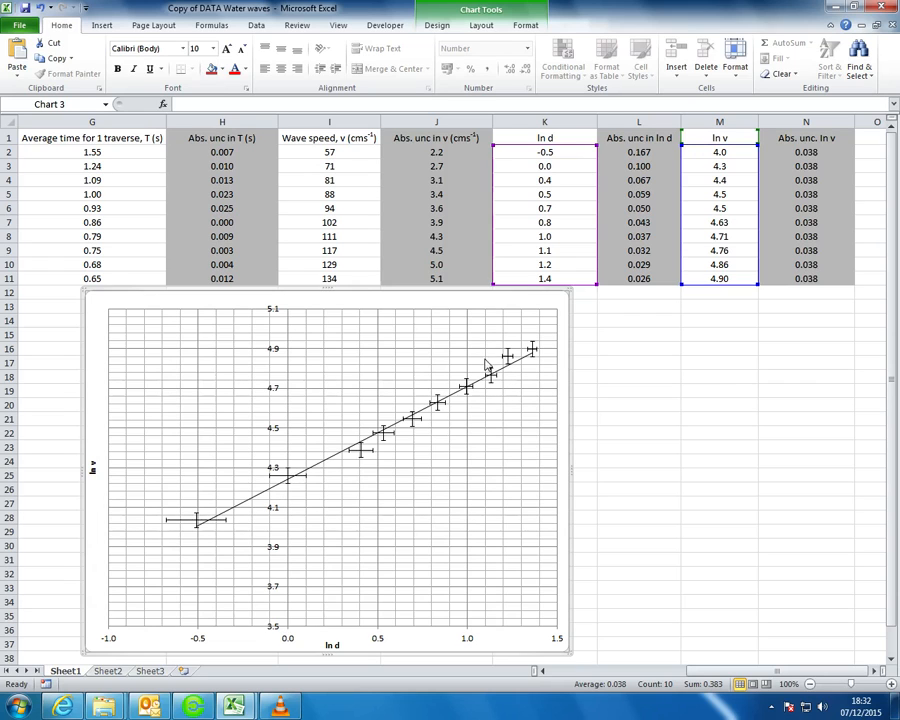
Display the linear trendline's equation on the ln v against ln d chart
click(258, 500)
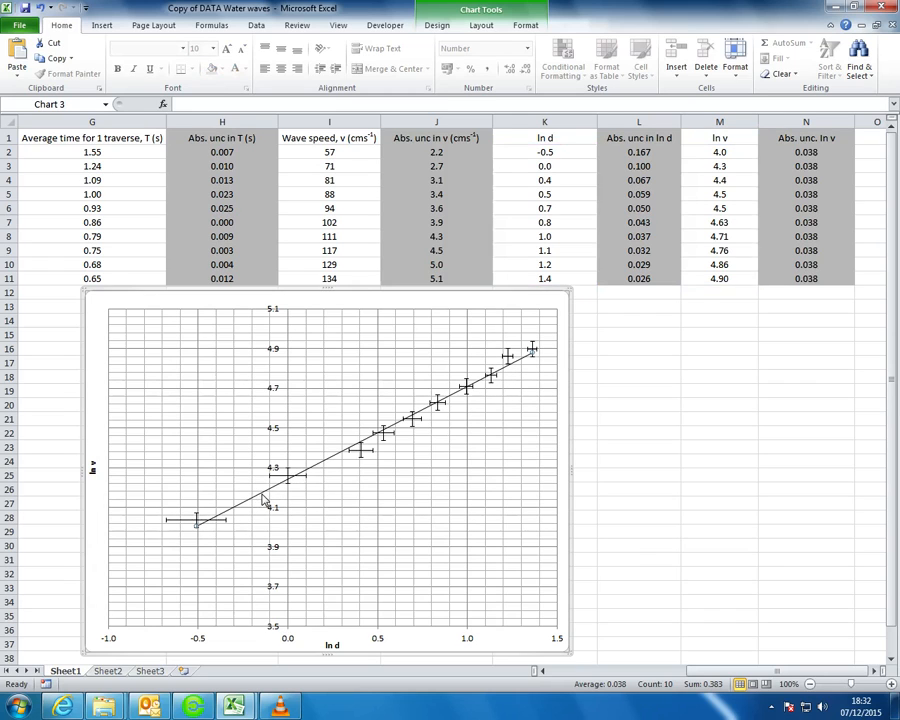
right_click(258, 500)
click(330, 579)
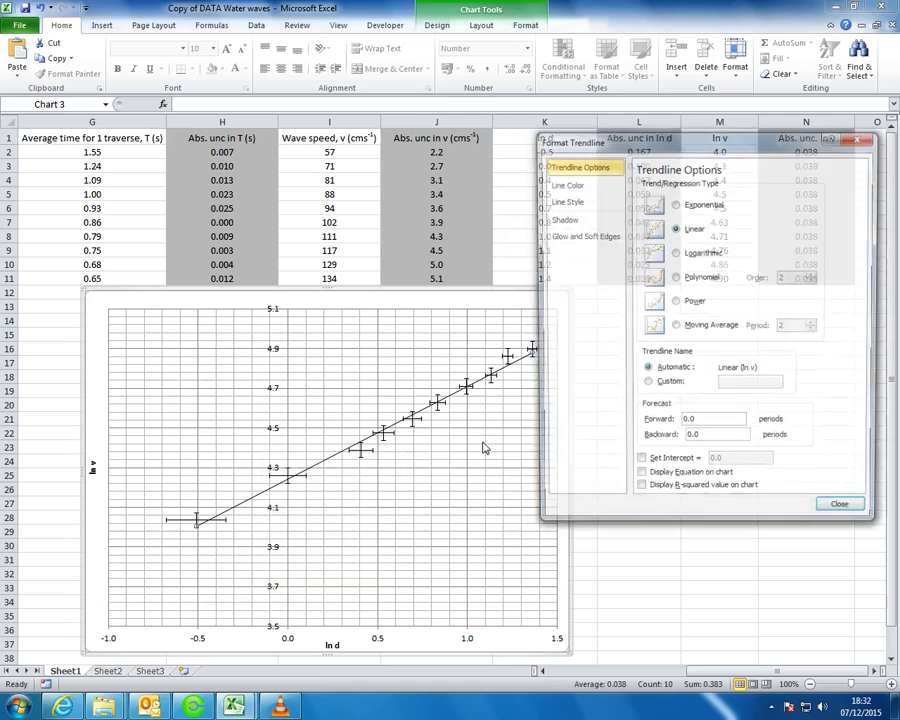
click(740, 478)
click(845, 514)
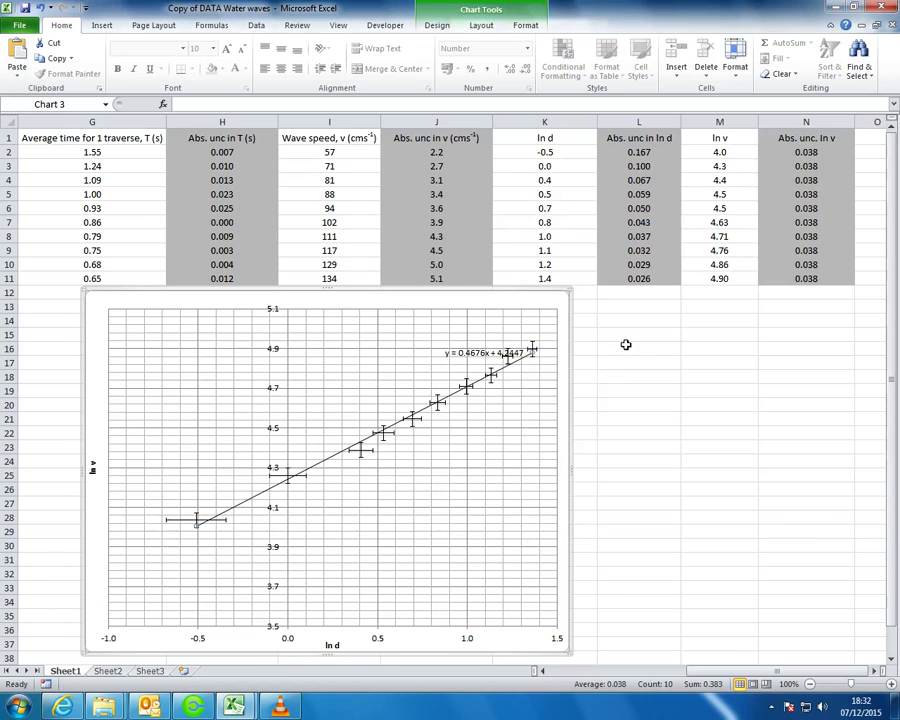
Record the trendline's gradient, 0.4676, in cell L36
click(667, 315)
click(633, 628)
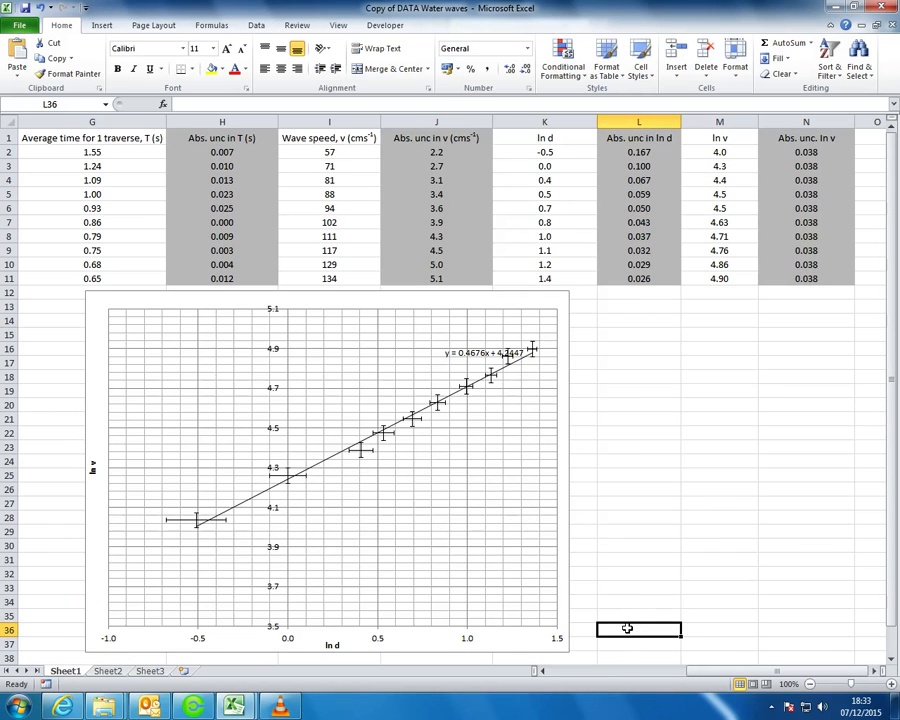
text(0.46)
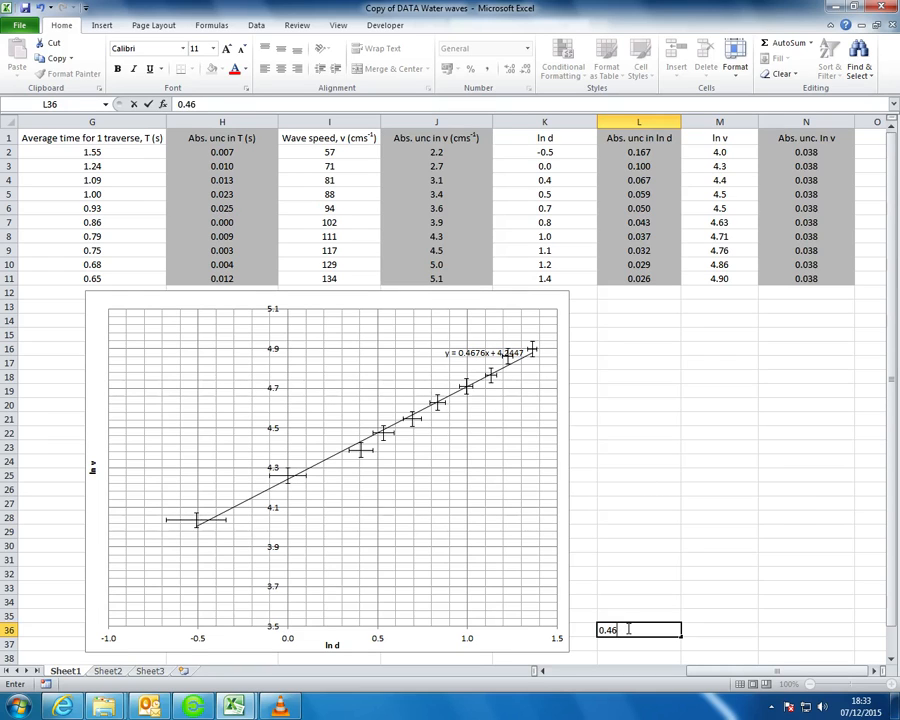
text(76)
key(Return)
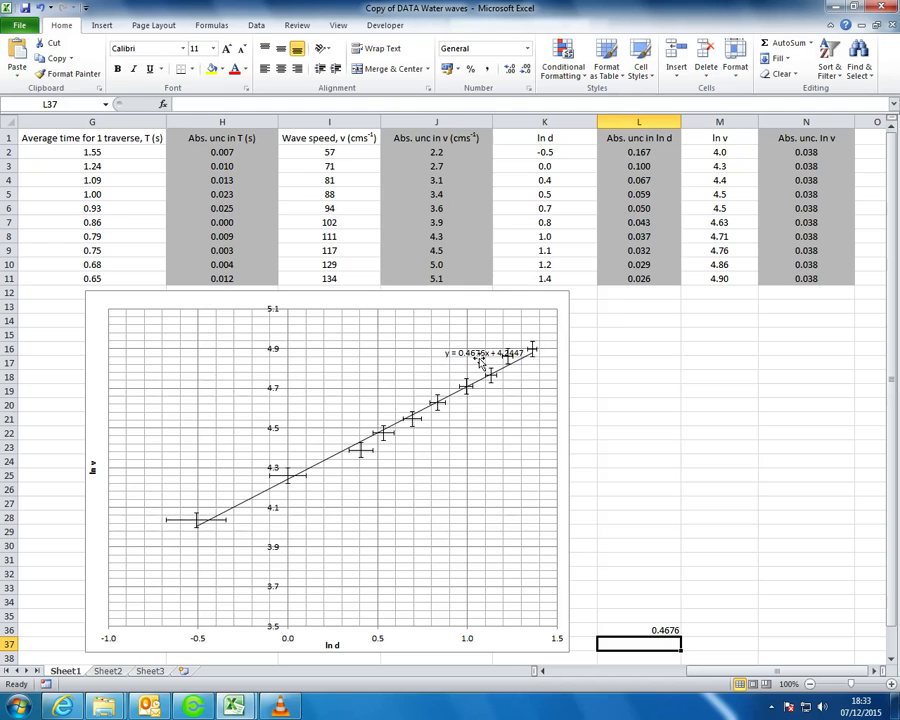
Hide the trendline's equation on the ln v against ln d chart
click(505, 372)
right_click(505, 372)
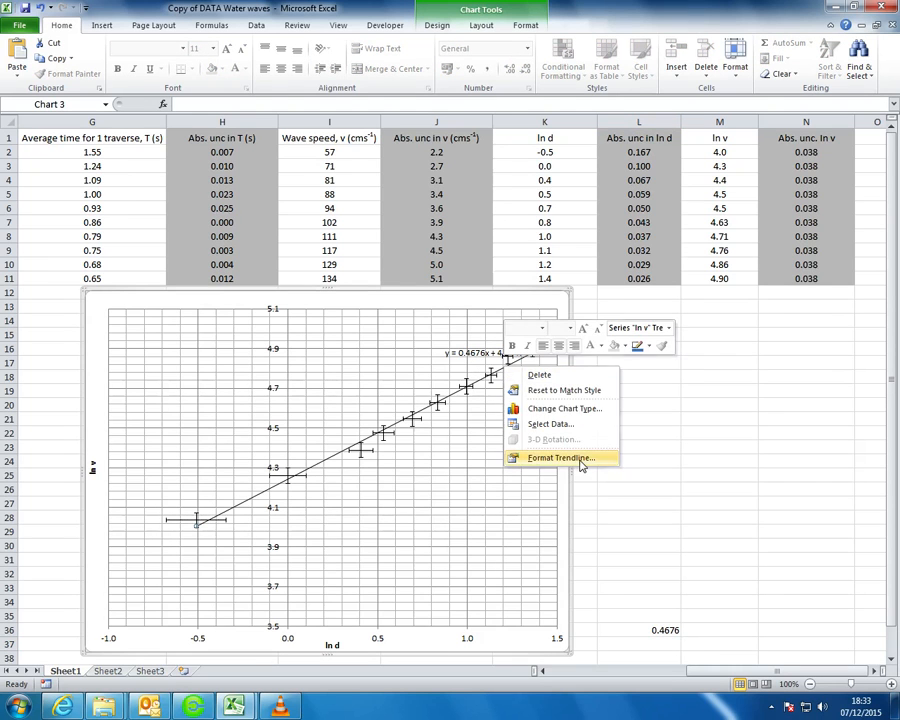
click(578, 462)
click(670, 480)
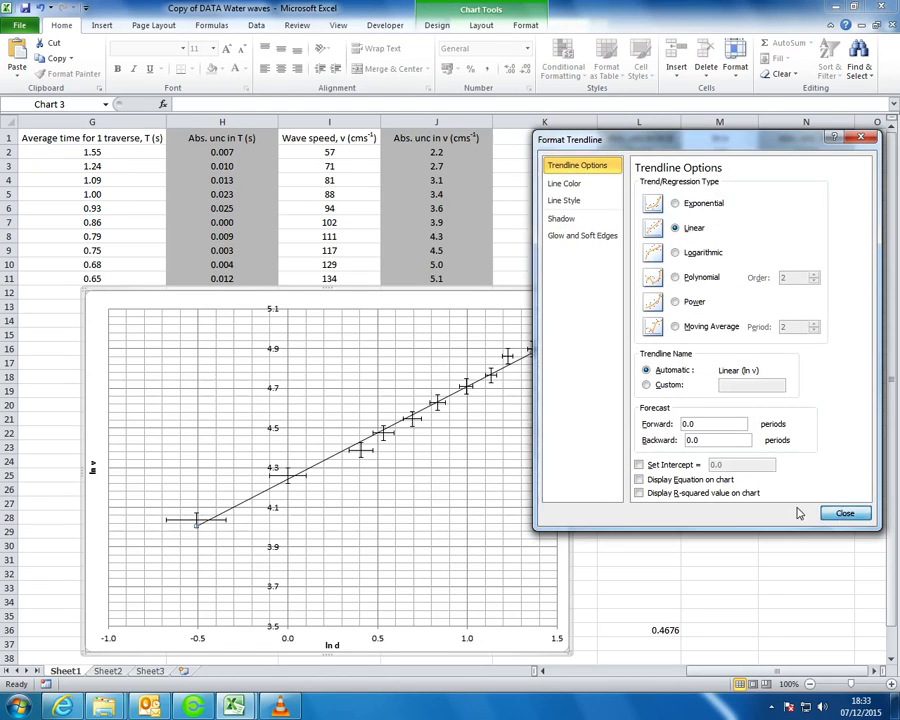
click(842, 513)
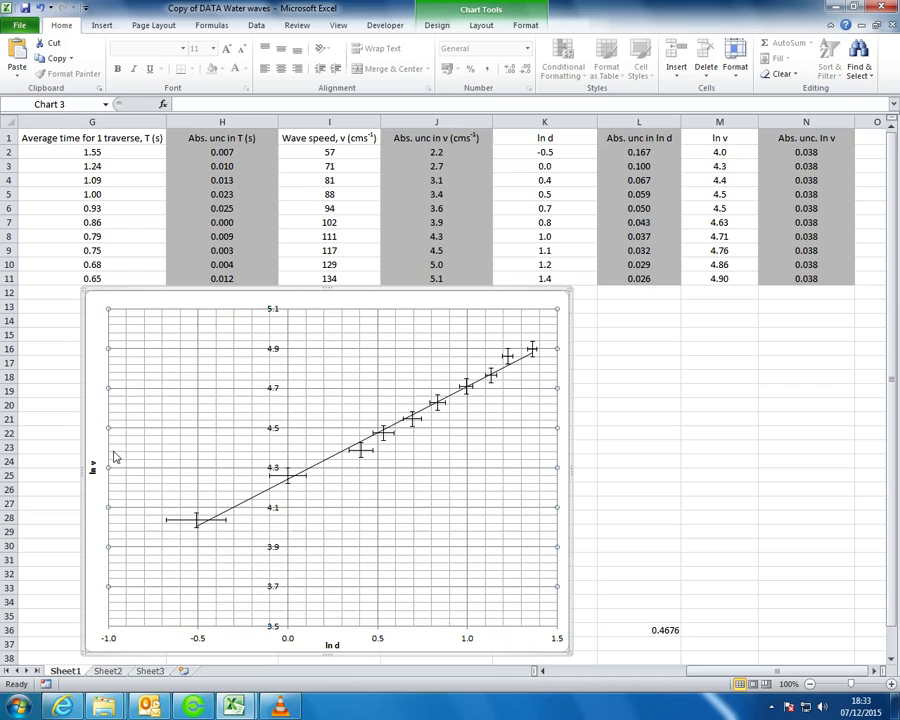
click(85, 423)
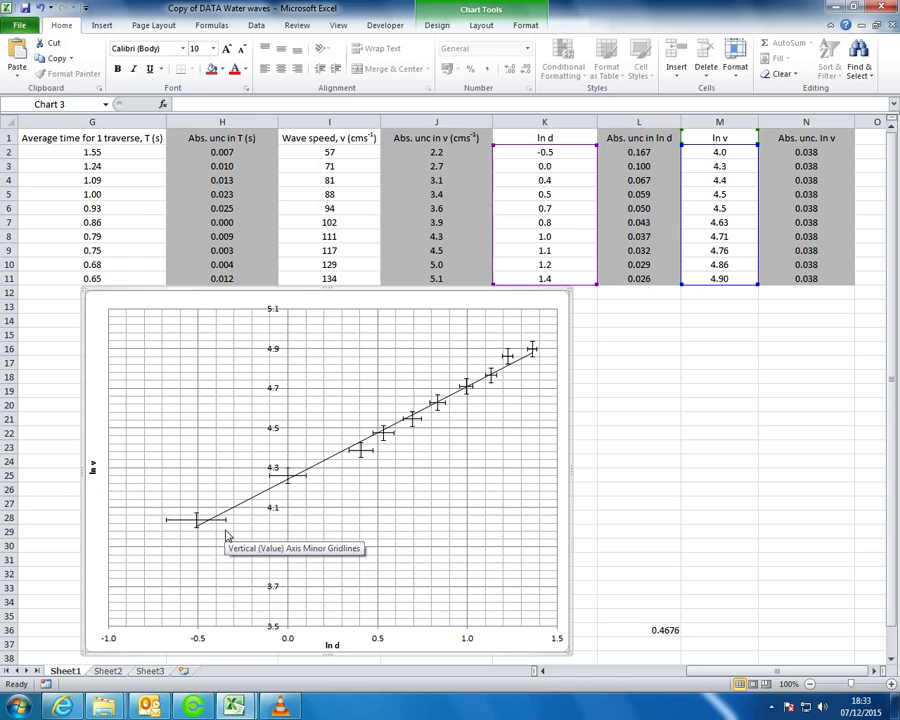
Enter the label Max in L15 and the column headings x in L16 and y in M16
click(636, 336)
text(Max)
key(Return)
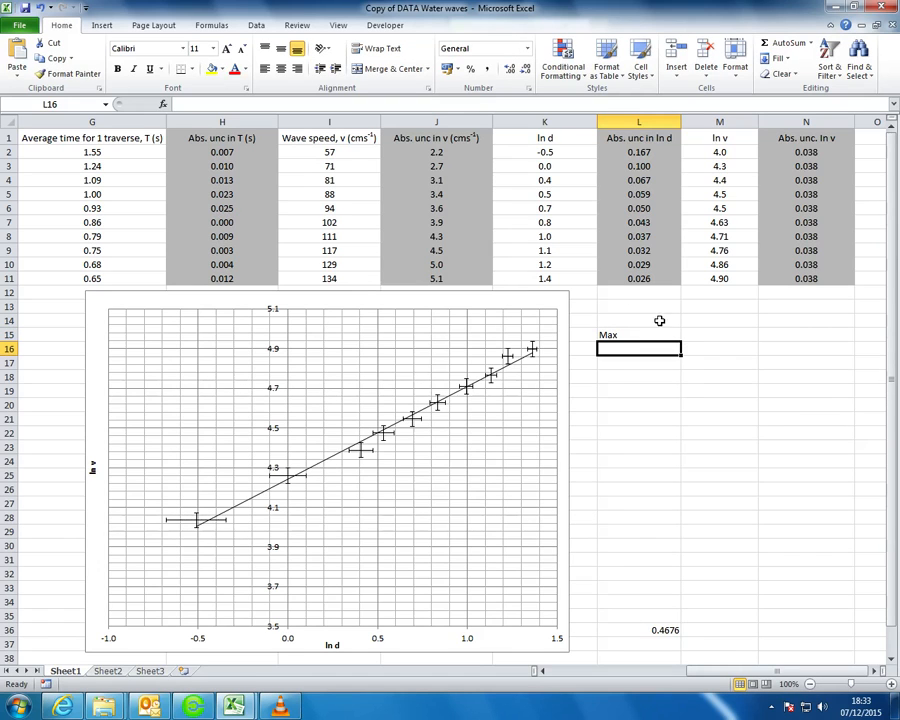
text(x)
key(Tab)
text(y)
key(Return)
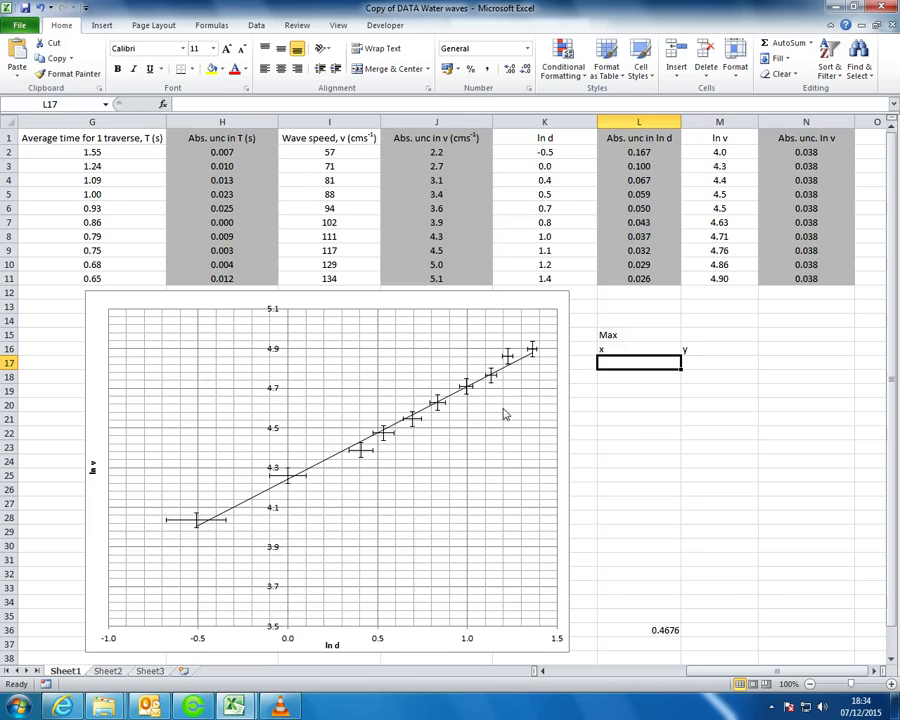
Enter the formula =-0.5+0.167 in L17 as the first x value under Max
text(=)
text(0.)
key(Left)
key(Left)
key(Left)
key(Left)
key(BackSpace)
key(BackSpace)
key(BackSpace)
key(BackSpace)
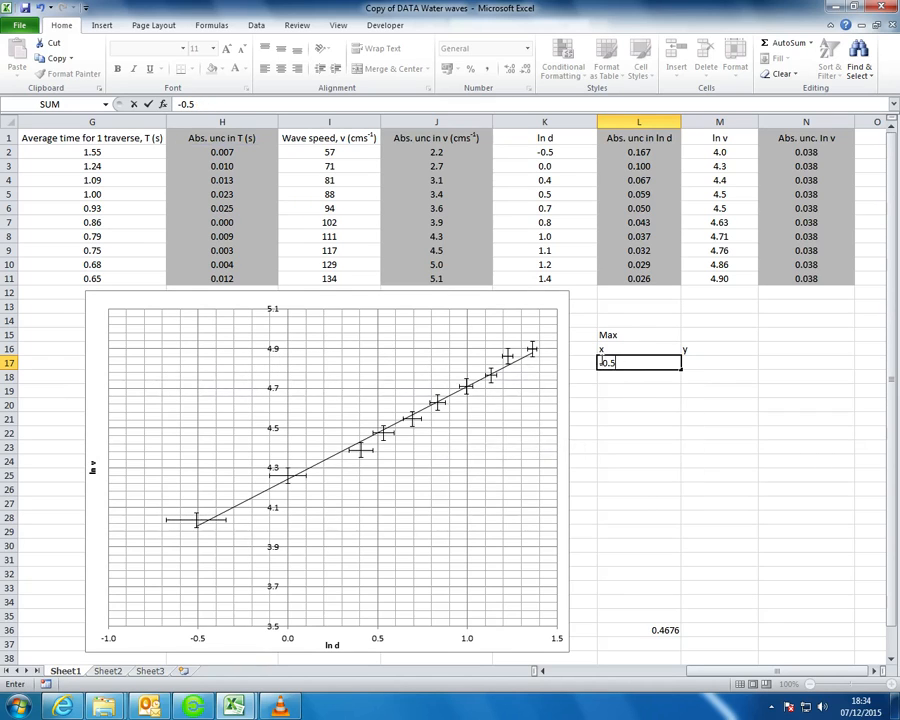
click(600, 362)
double_click(602, 364)
text(=-0.5+0.167)
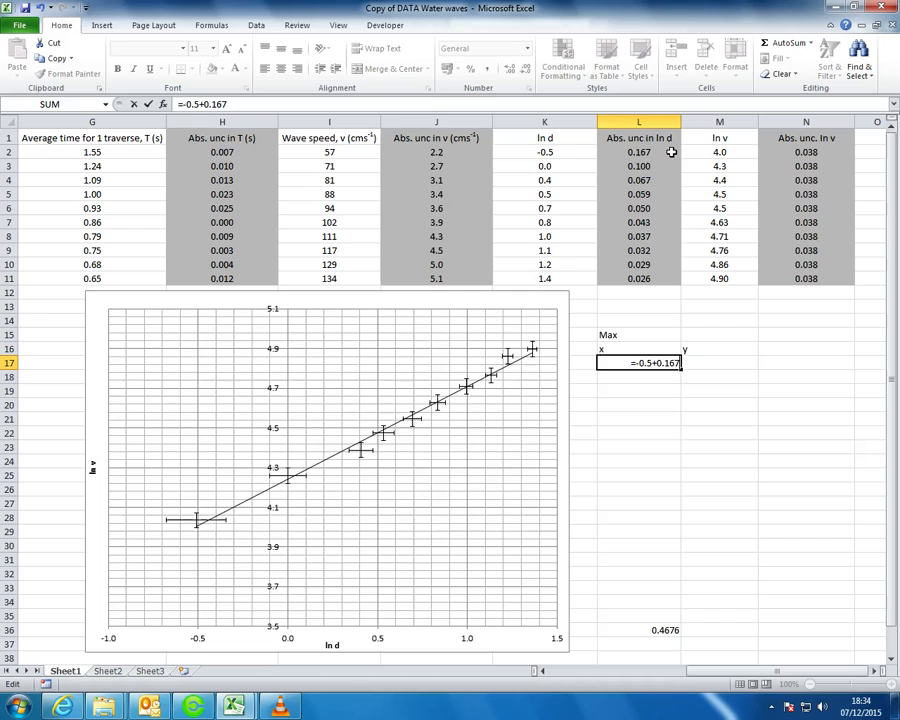
key(Return)
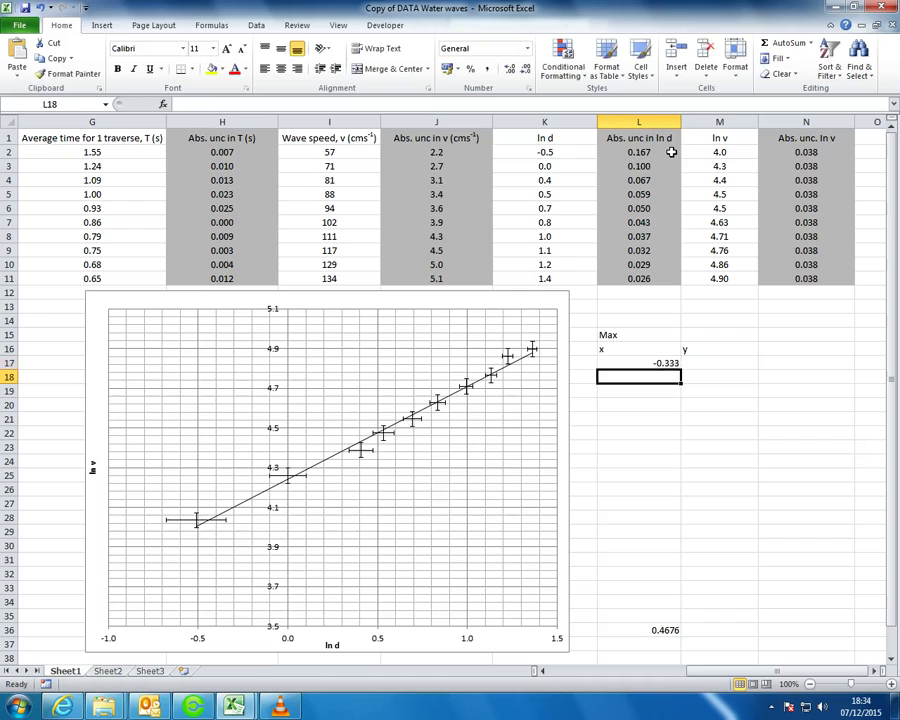
Enter the formula =4.0+0.038 in M17 as the first y value under Max
click(721, 357)
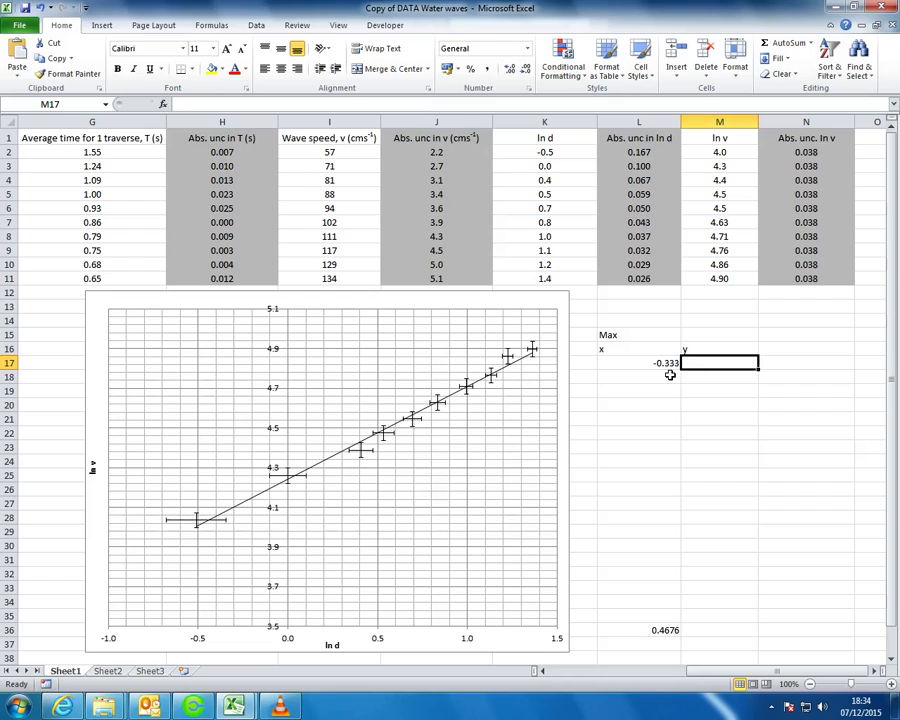
text(=4.0=0.038)
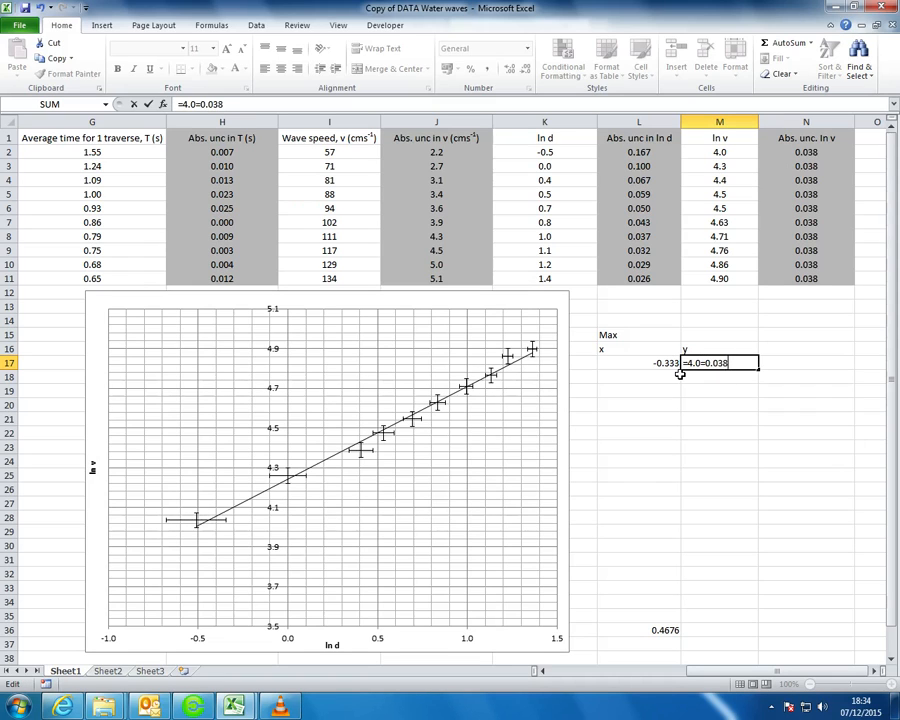
key(Left)
key(Left)
key(Left)
key(Left)
key(Left)
key(BackSpace)
text(+)
key(Return)
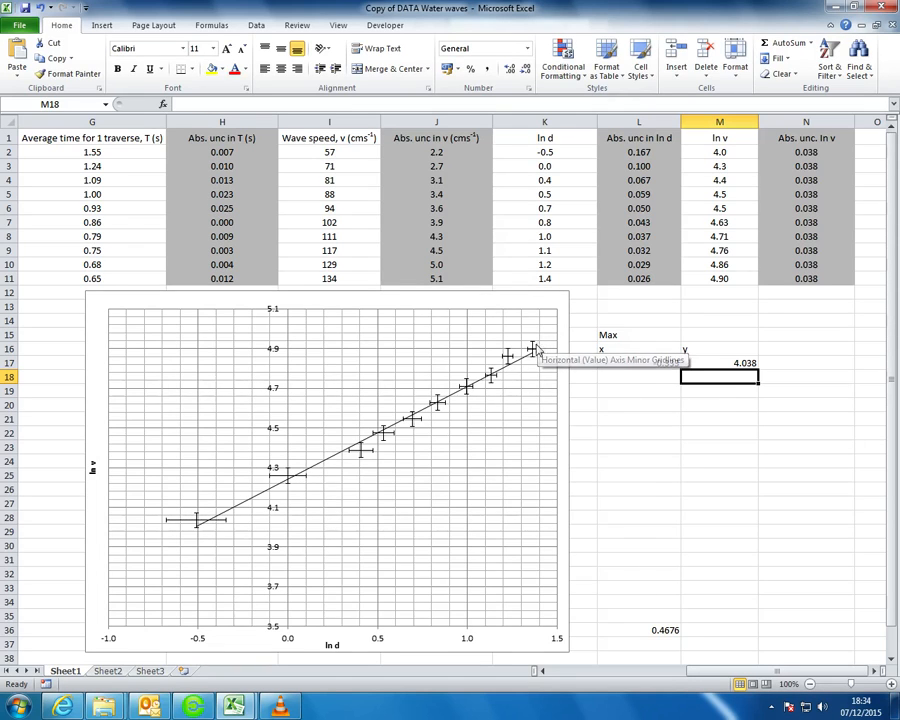
Enter the formula =1.04+0.026 in L18 as the second x value and dismiss the Windows color scheme prompt
key(Left)
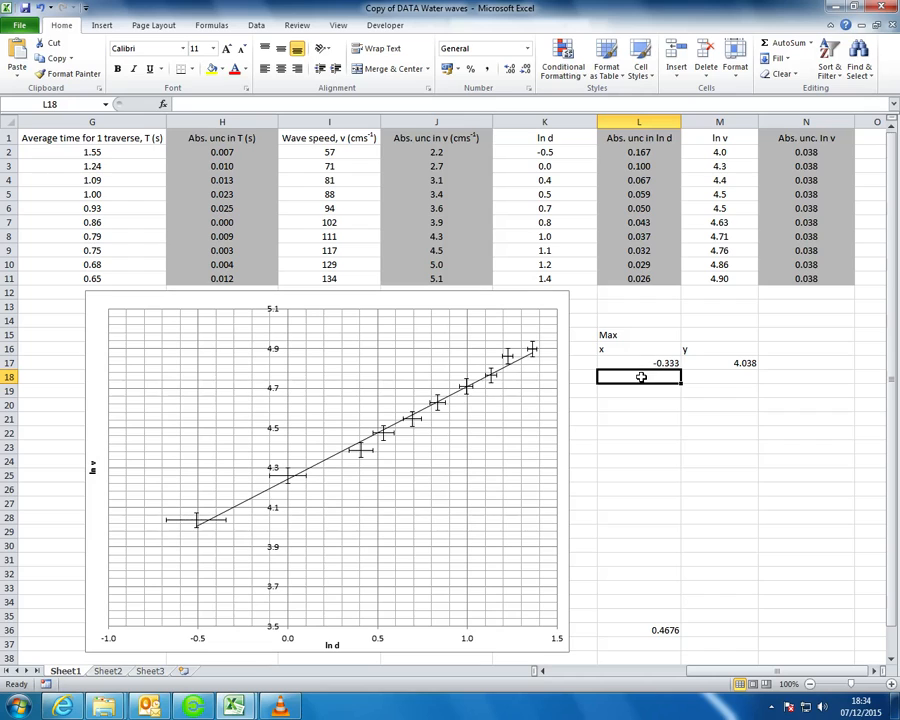
text(=1.04+0.0)
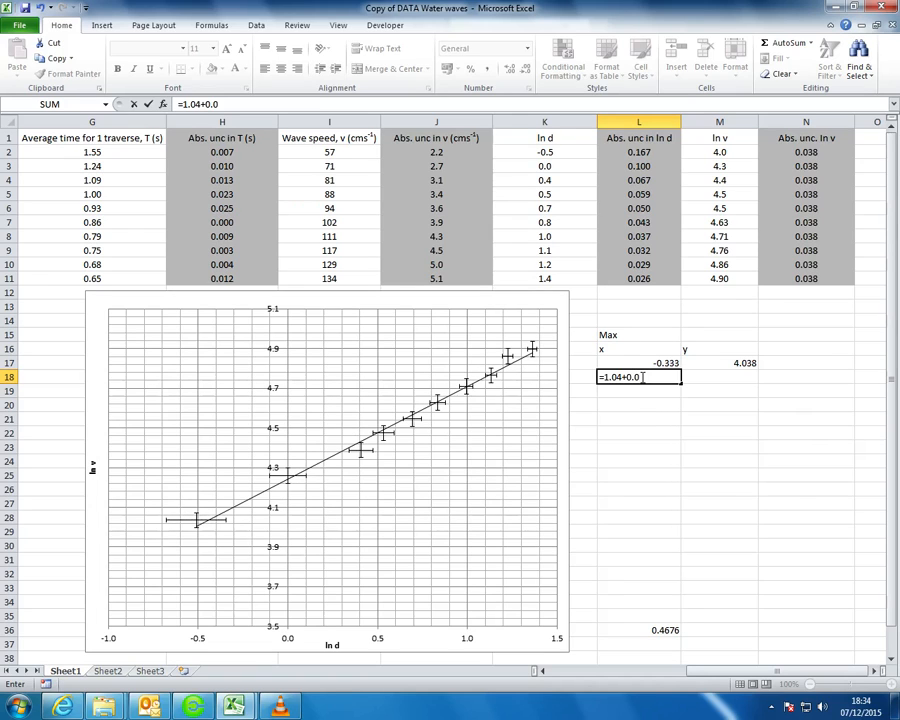
key(Return)
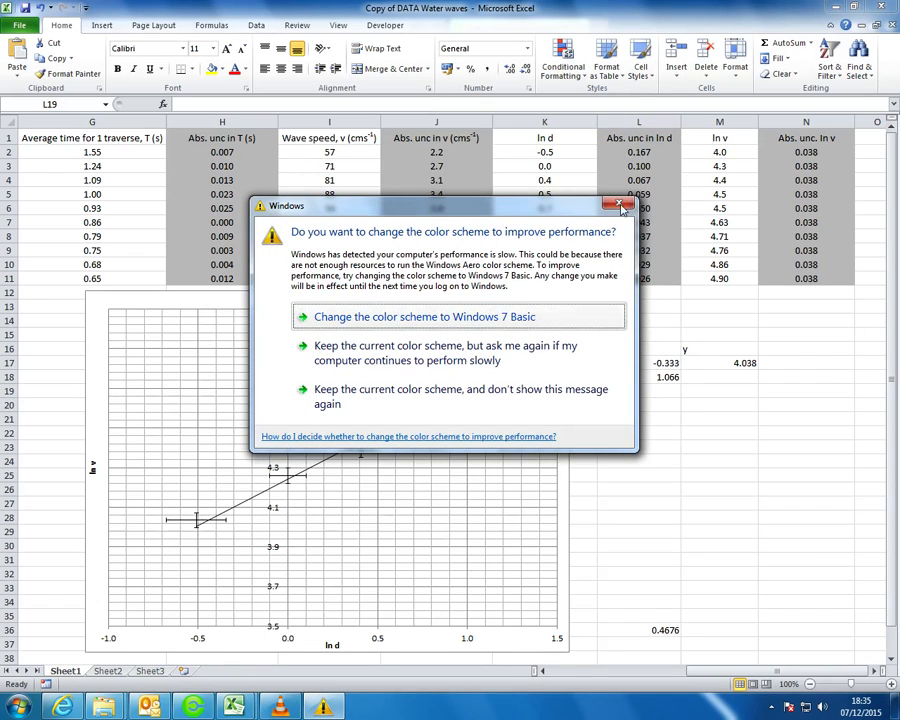
click(619, 204)
click(703, 380)
click(707, 363)
click(664, 389)
click(664, 362)
click(668, 377)
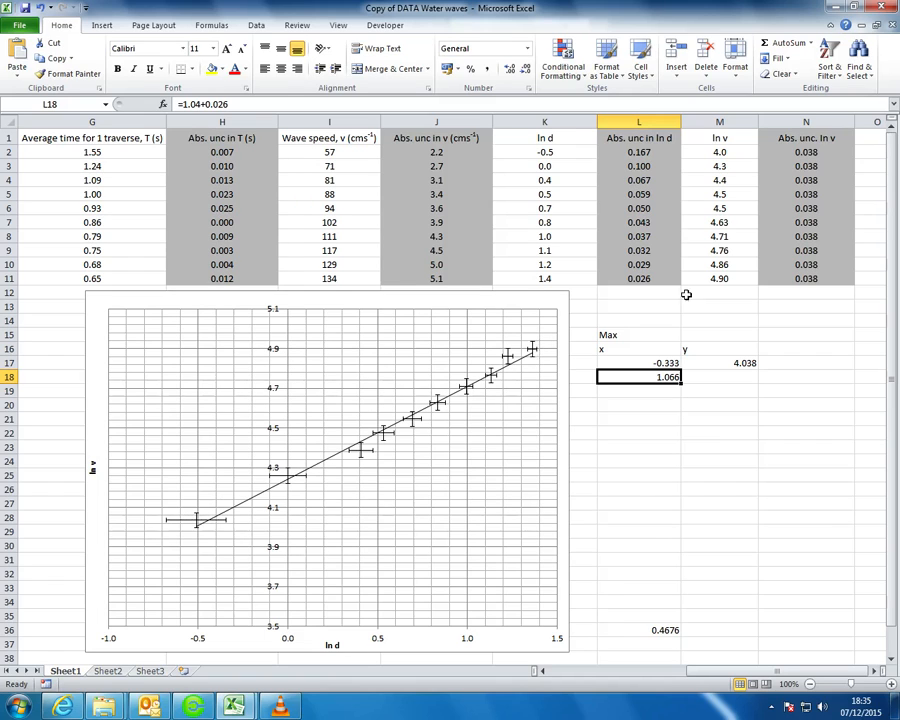
Enter the formula =4.9+0.038 in M18 as the second y value under Max
click(718, 372)
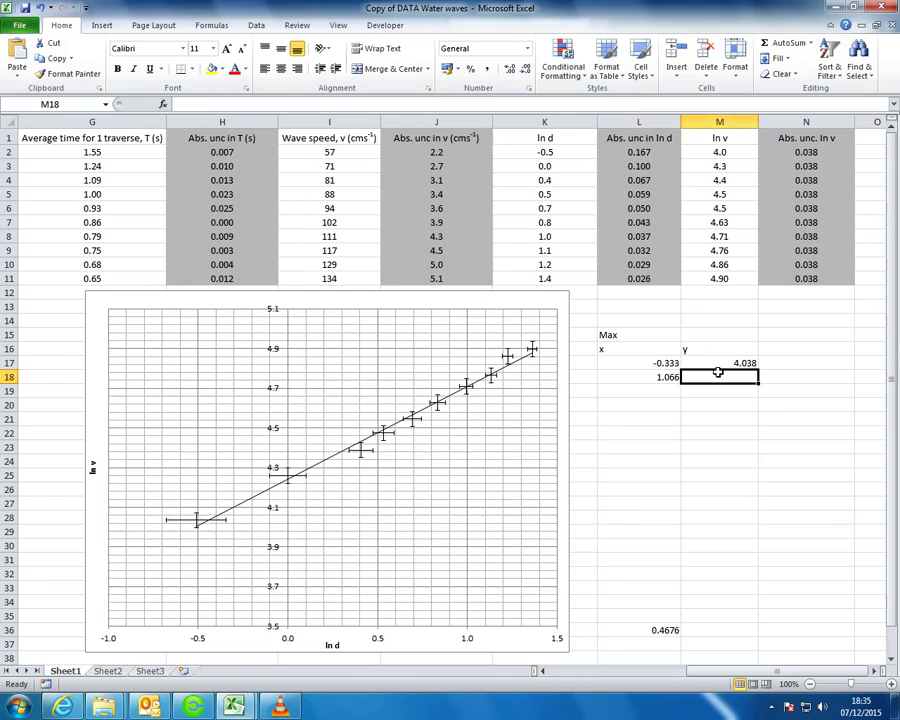
text(=4.9+0.038)
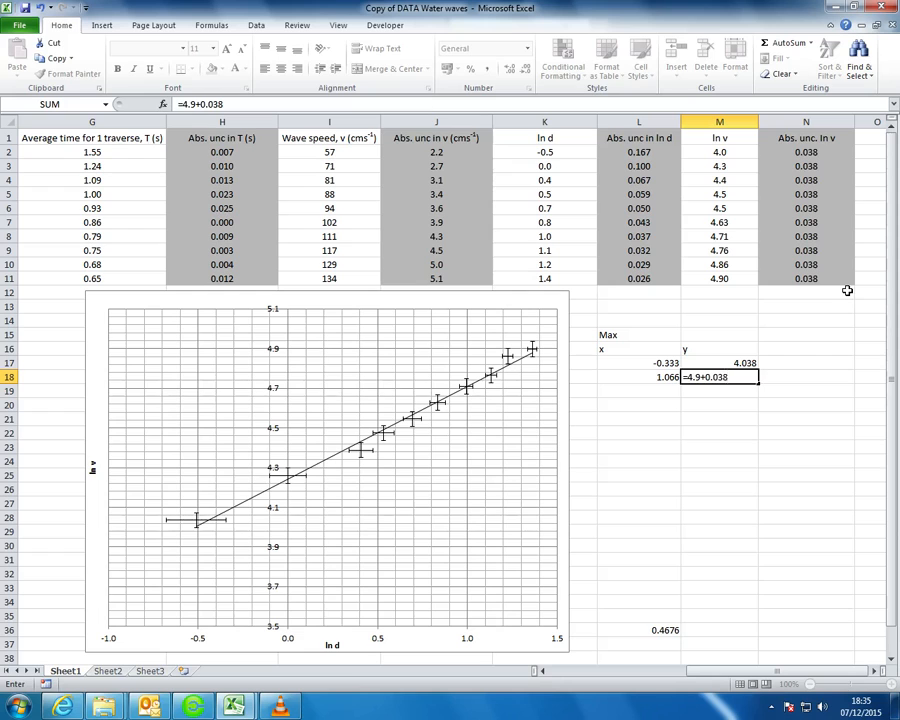
key(Return)
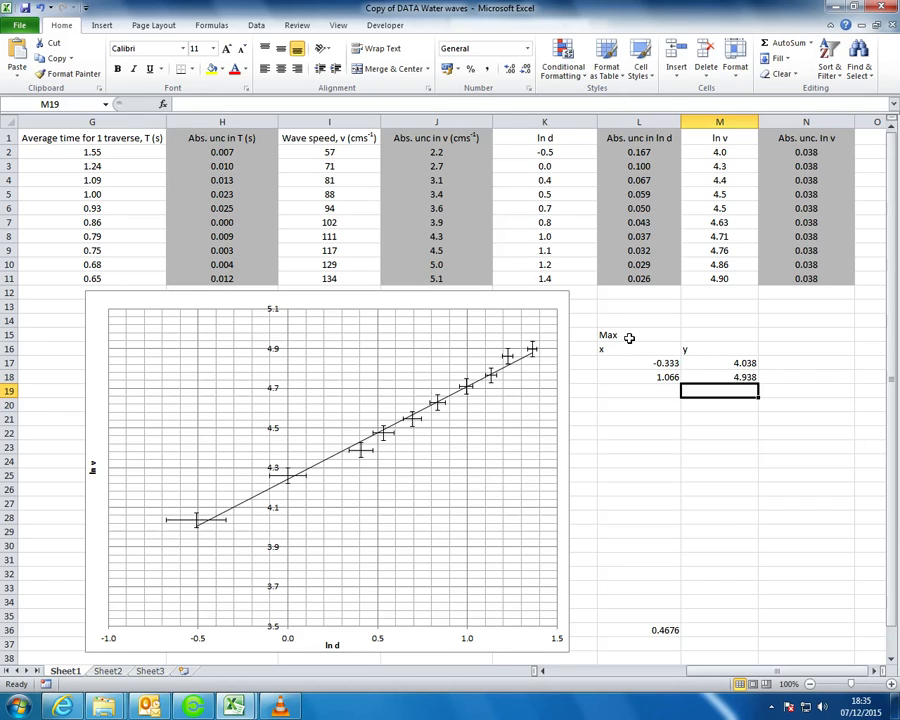
Add a new data series named Maximum to the ln v against ln d chart
drag(610, 361, 685, 376)
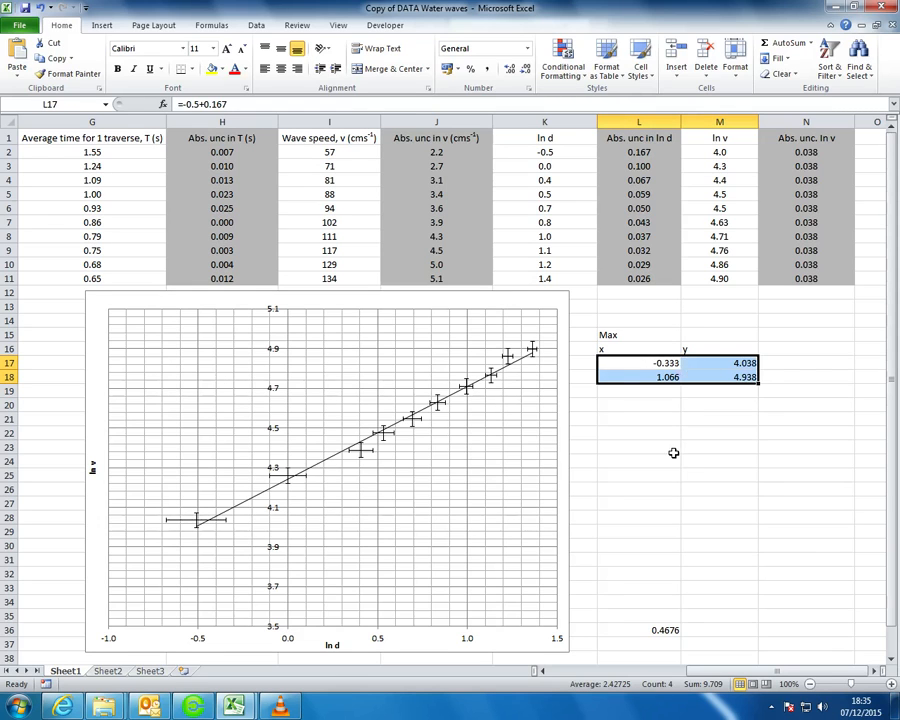
click(674, 449)
click(456, 477)
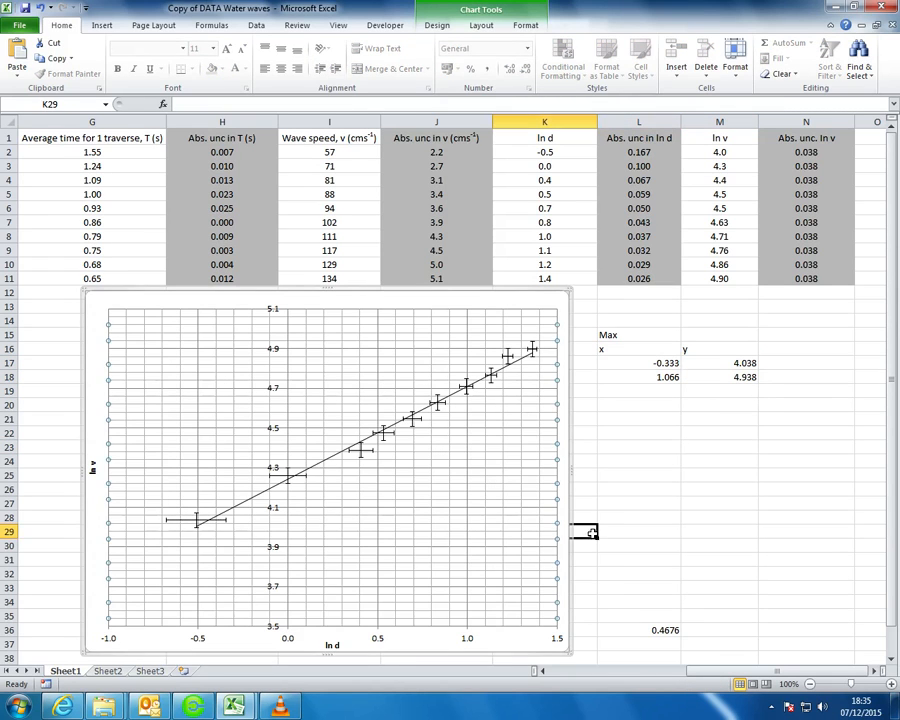
click(591, 534)
right_click(415, 456)
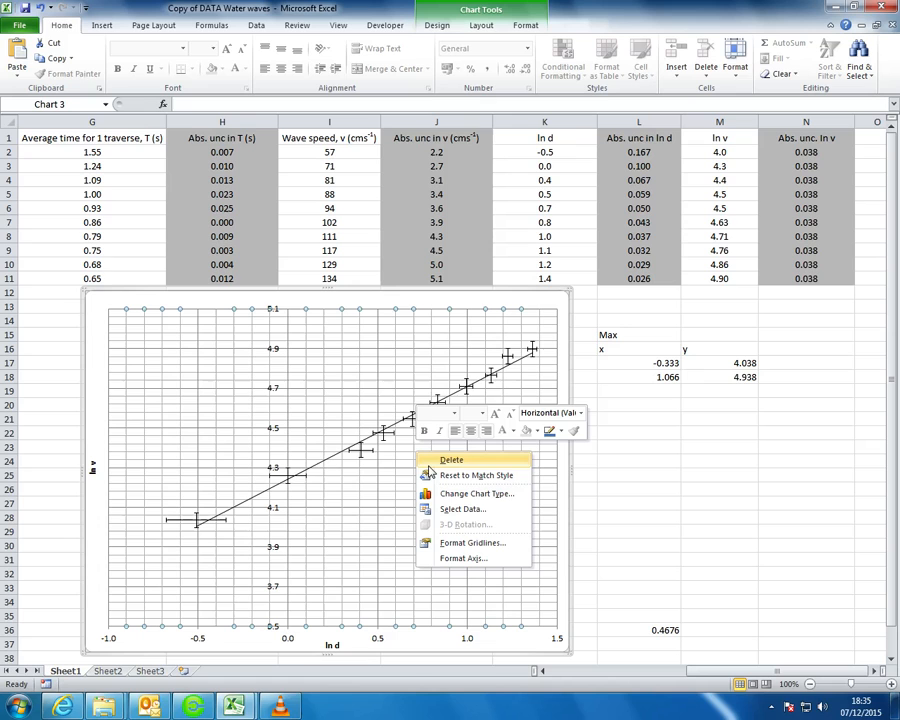
click(464, 510)
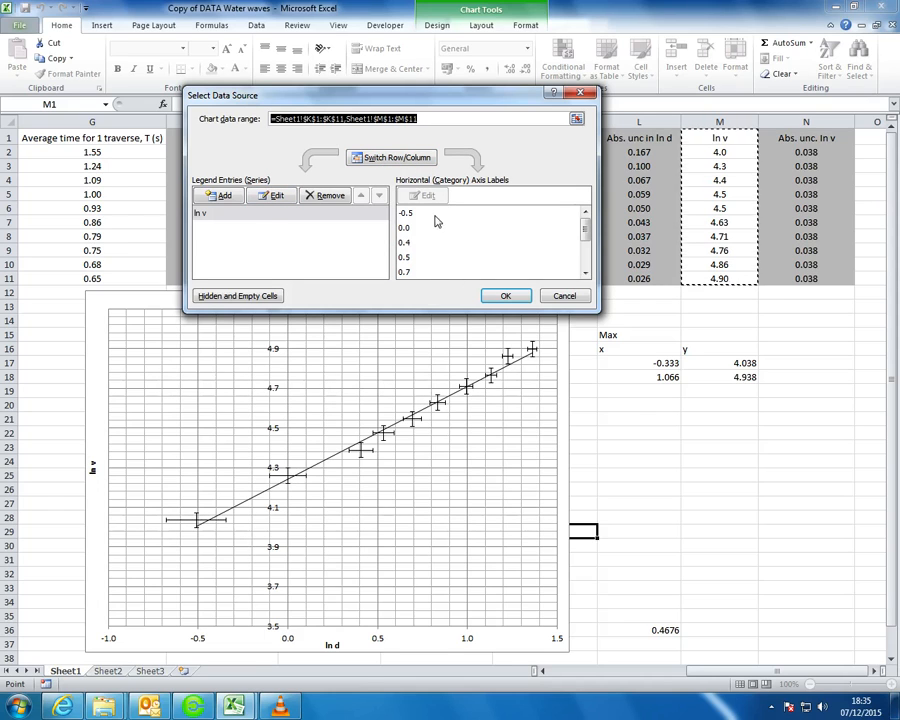
click(239, 192)
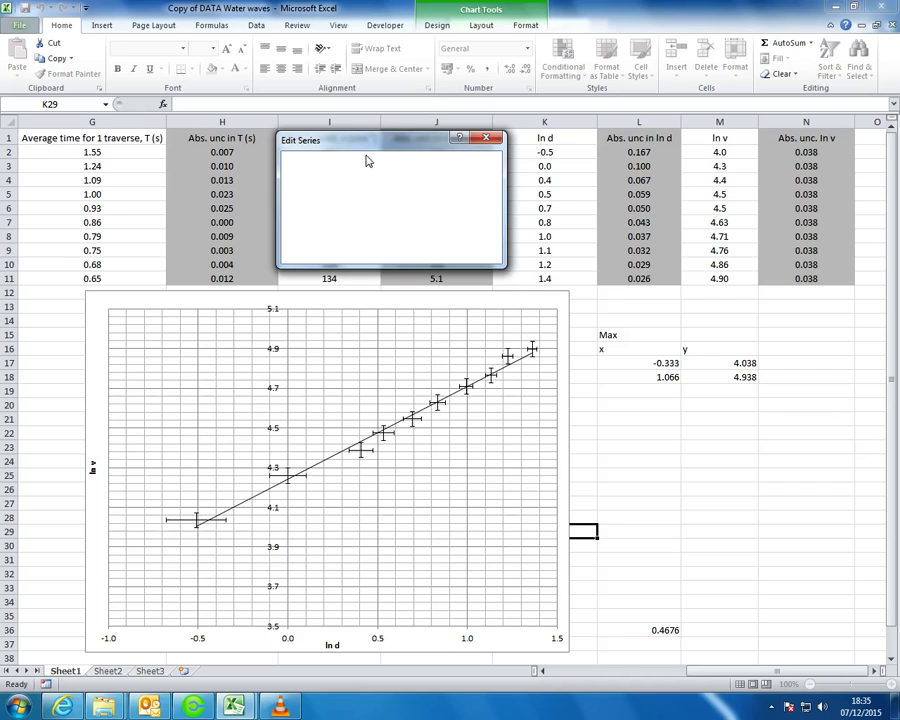
click(418, 175)
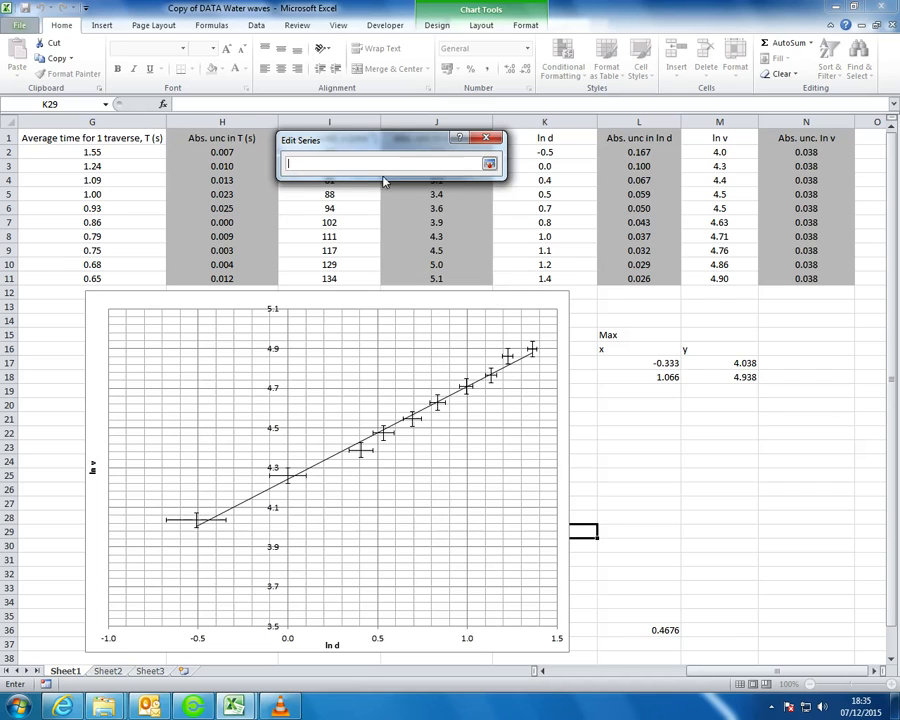
click(489, 164)
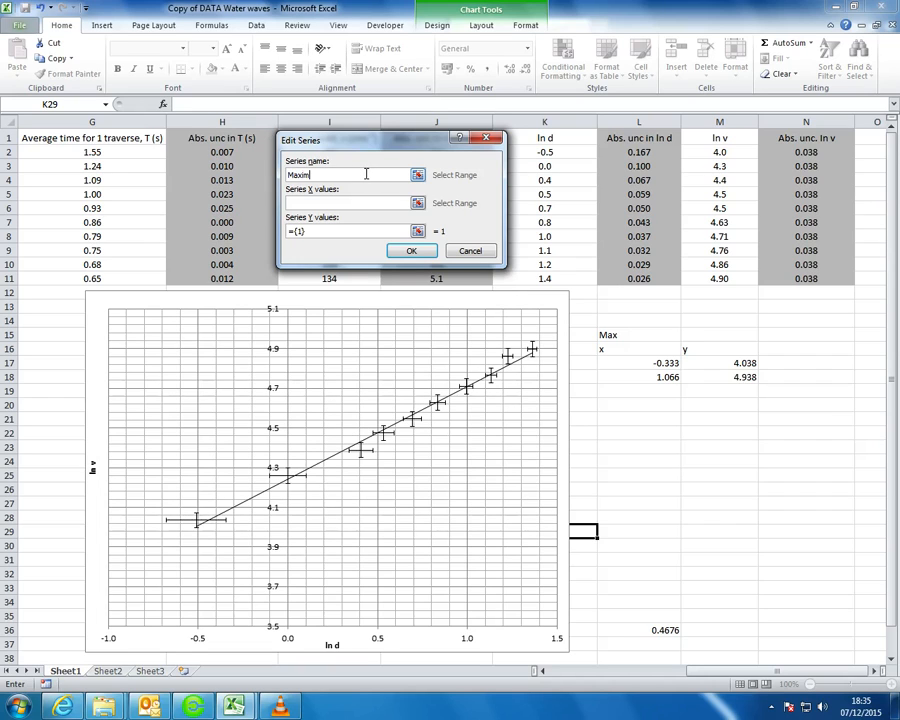
Set the Maximum series' X values to L17:L18 and its Y values to M17:M18, and apply the chart data
click(357, 202)
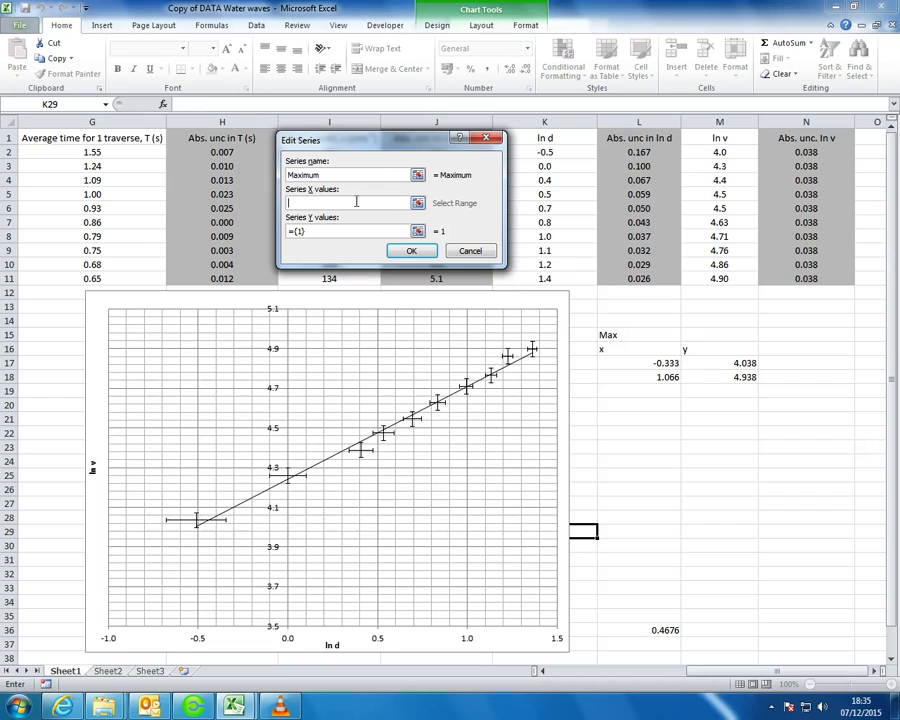
drag(672, 363, 740, 377)
click(418, 231)
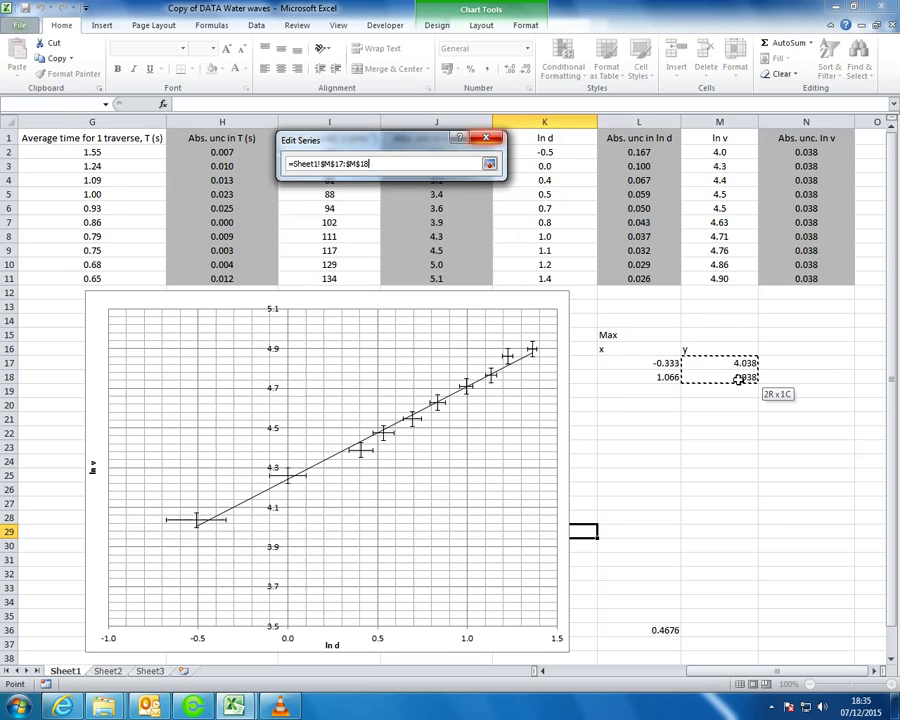
click(489, 163)
click(414, 251)
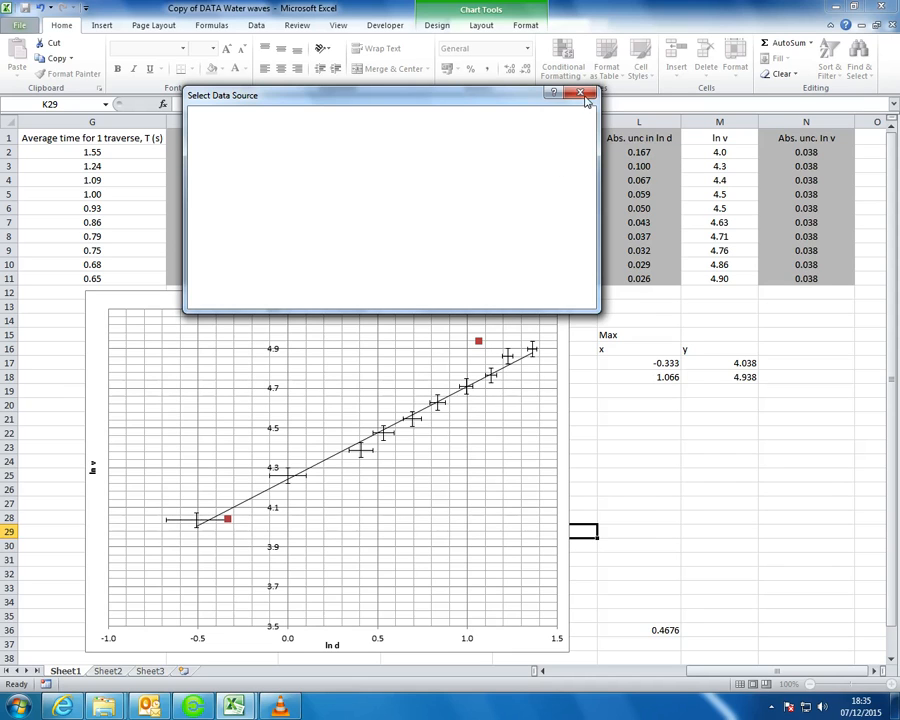
click(513, 296)
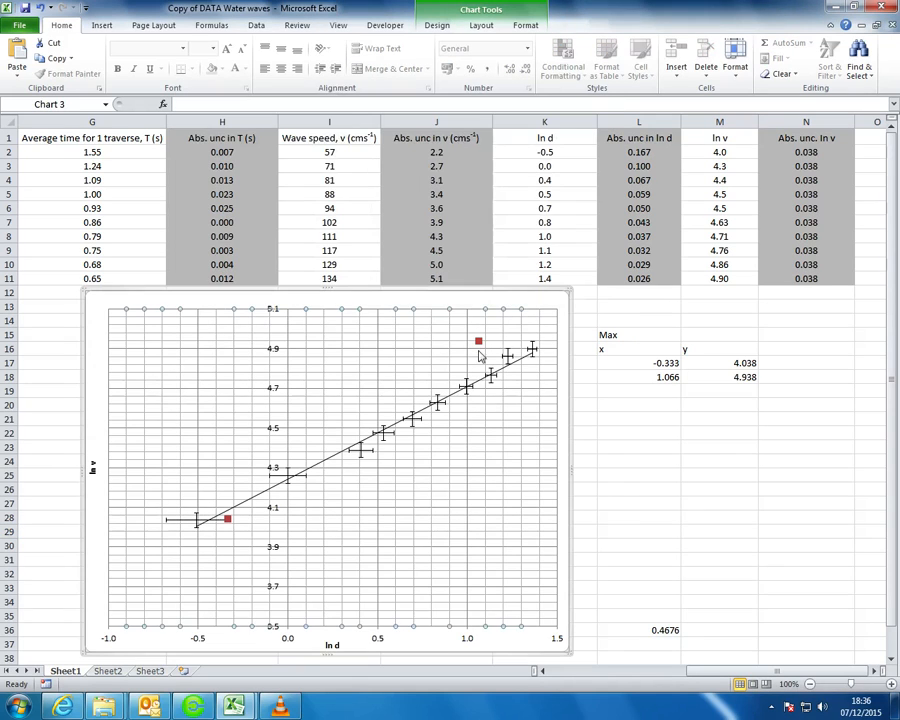
Correct the second x value under Max in L18 to the formula =1.4+0.026
click(478, 342)
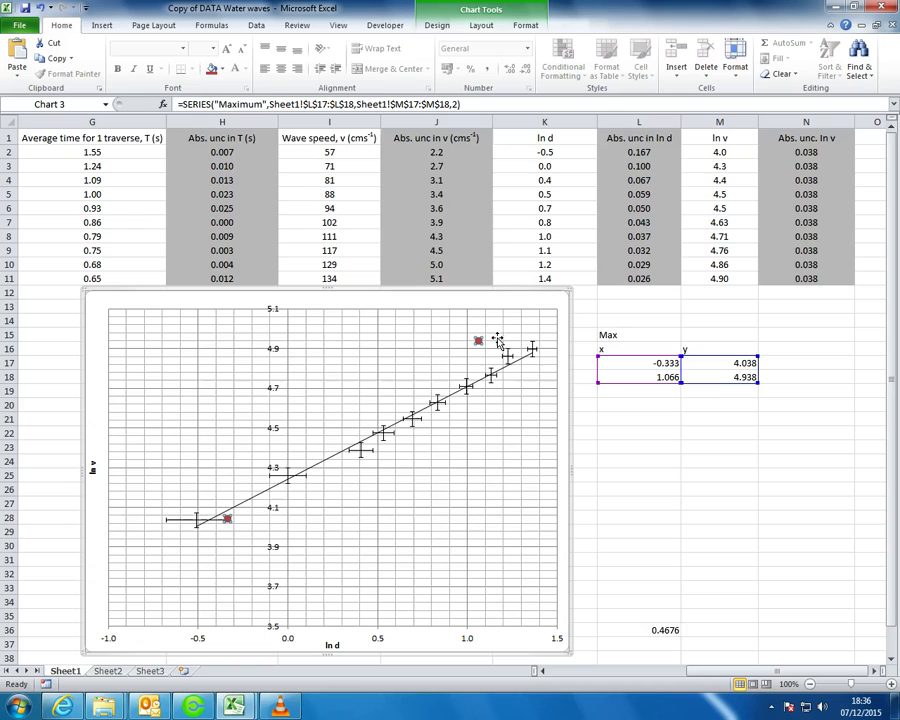
click(733, 376)
click(738, 362)
double_click(661, 376)
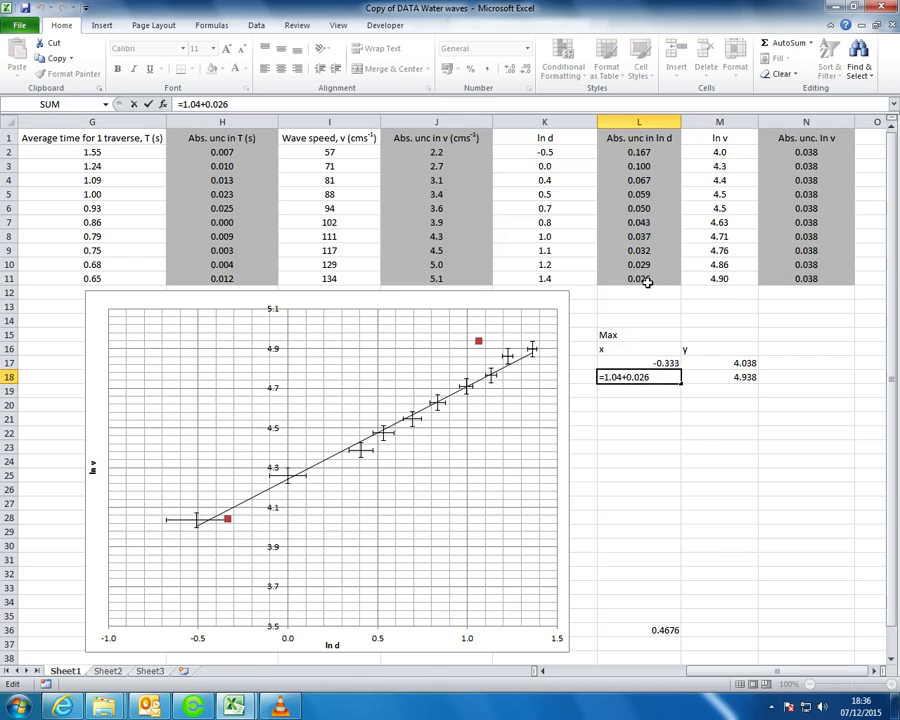
click(621, 376)
key(BackSpace)
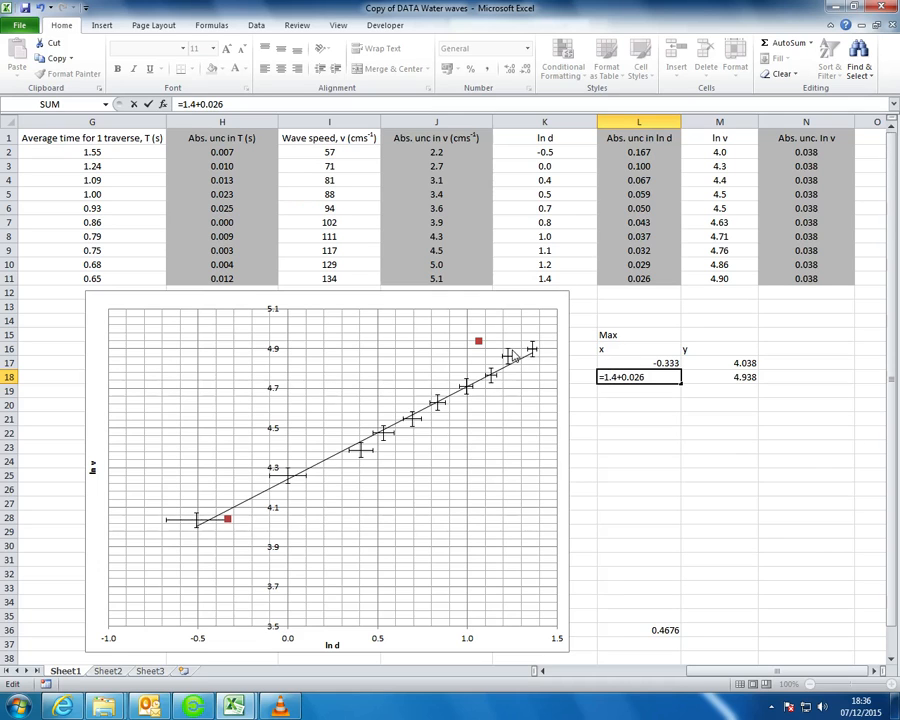
key(Return)
key(Return)
key(Return)
key(Return)
key(Return)
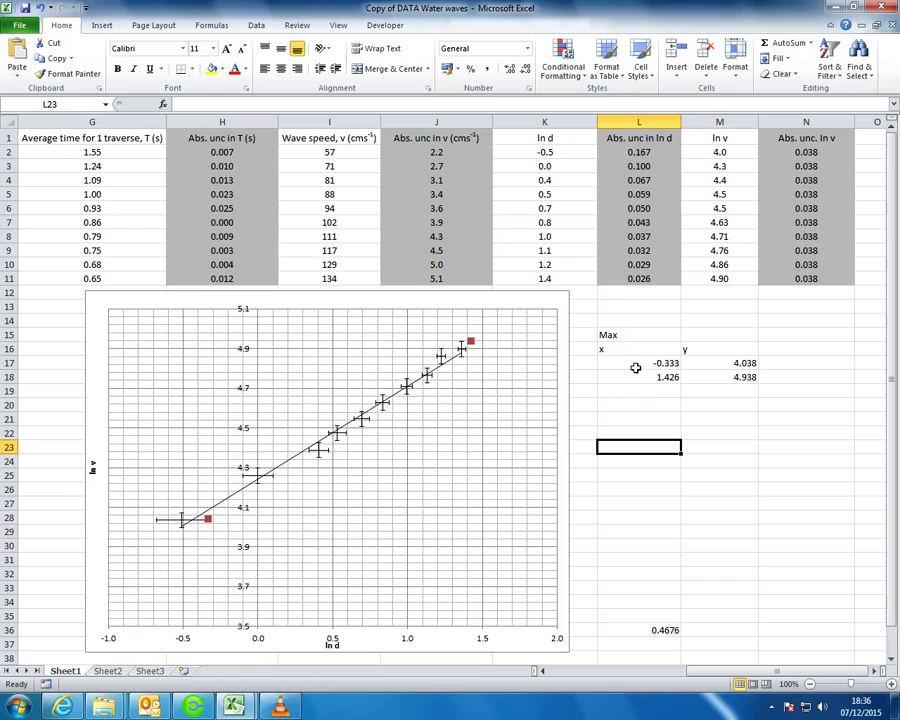
Add a linear trendline to the Maximum series on the chart
drag(648, 363, 722, 378)
click(633, 408)
click(468, 344)
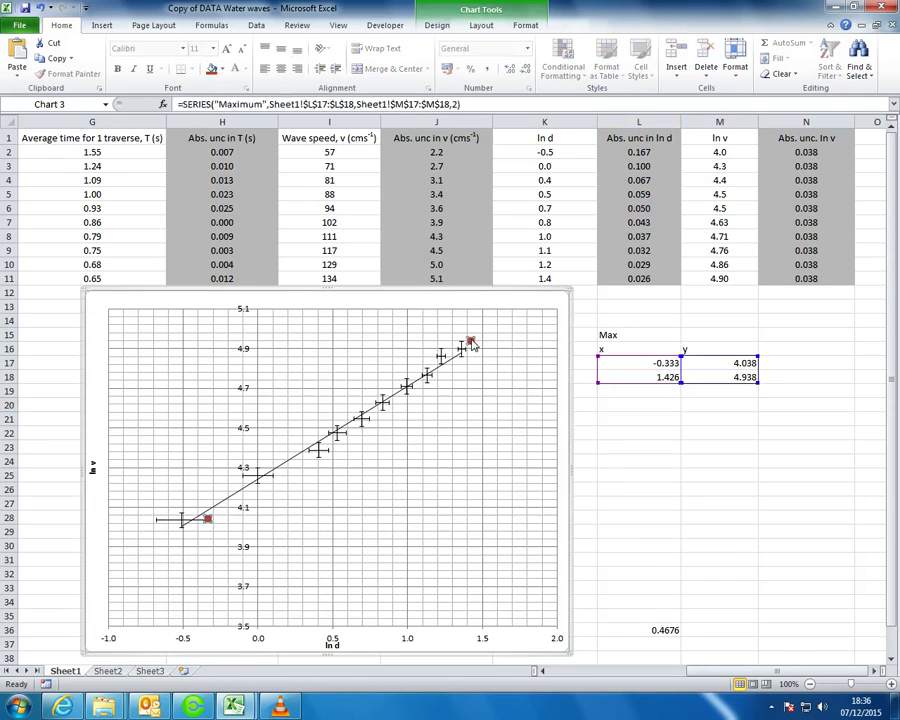
right_click(469, 343)
key(Escape)
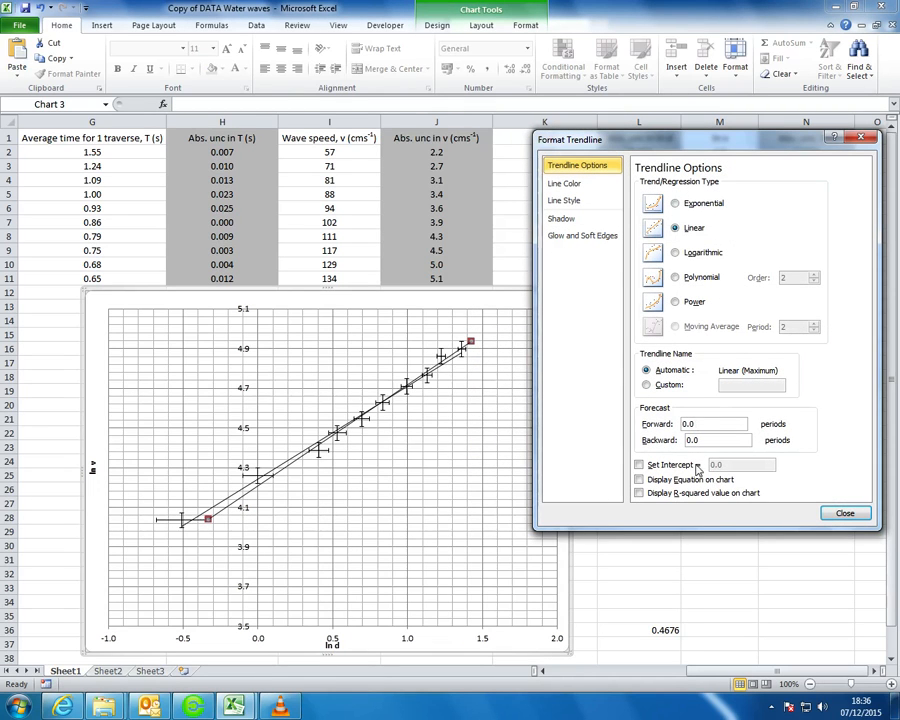
click(845, 513)
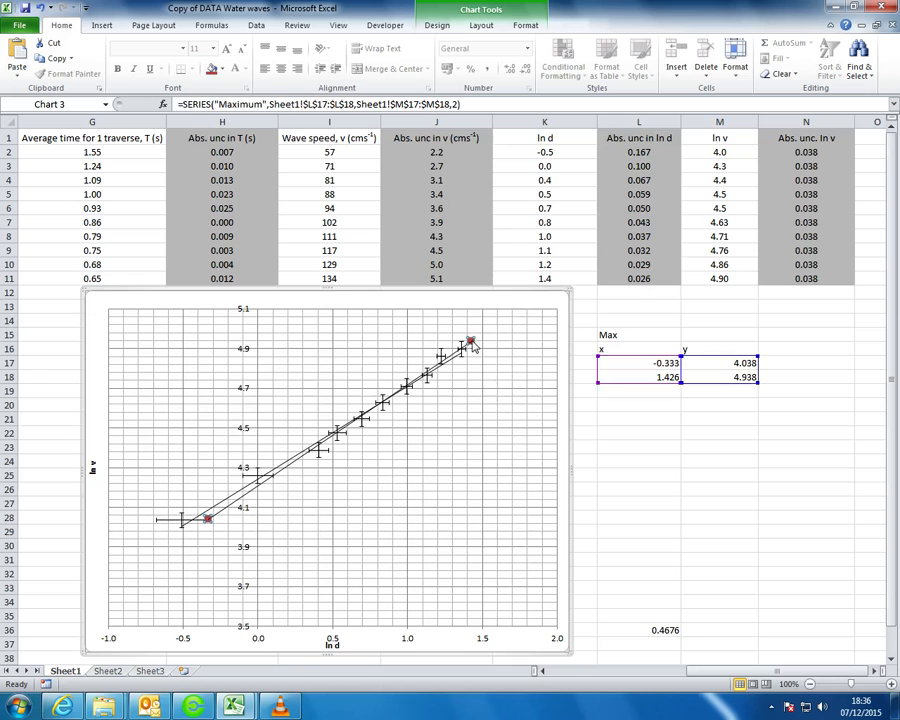
Format the Maximum series so its two data points have no markers
right_click(472, 343)
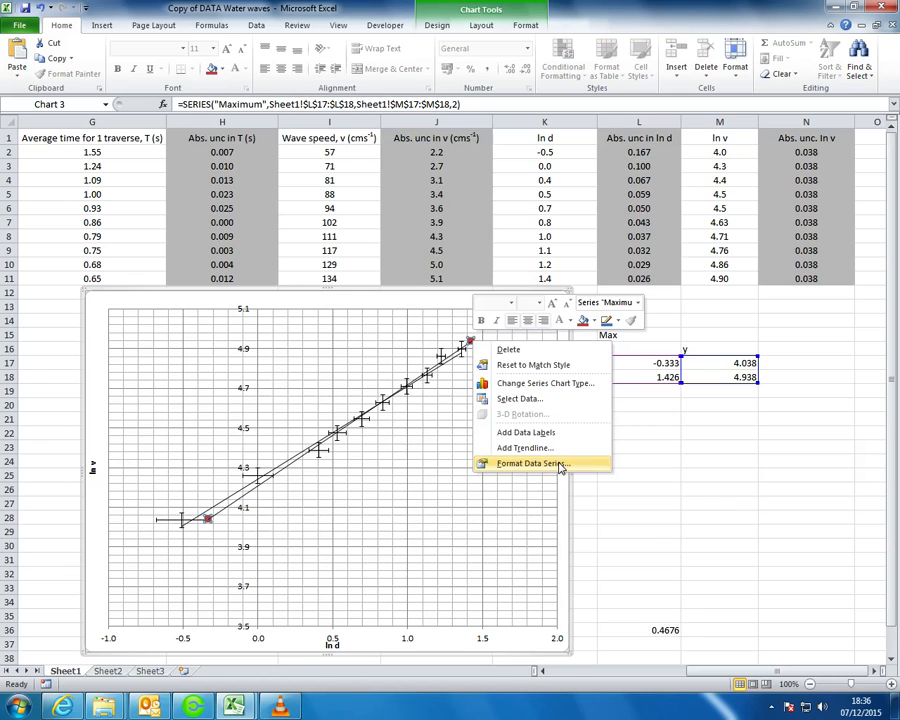
click(532, 464)
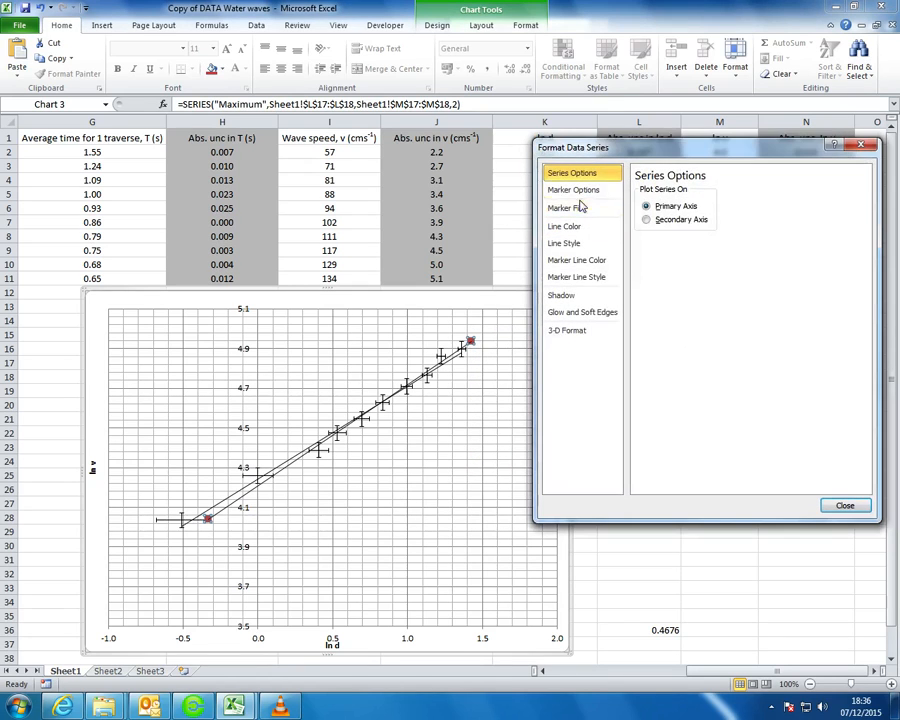
click(574, 190)
click(672, 221)
click(719, 419)
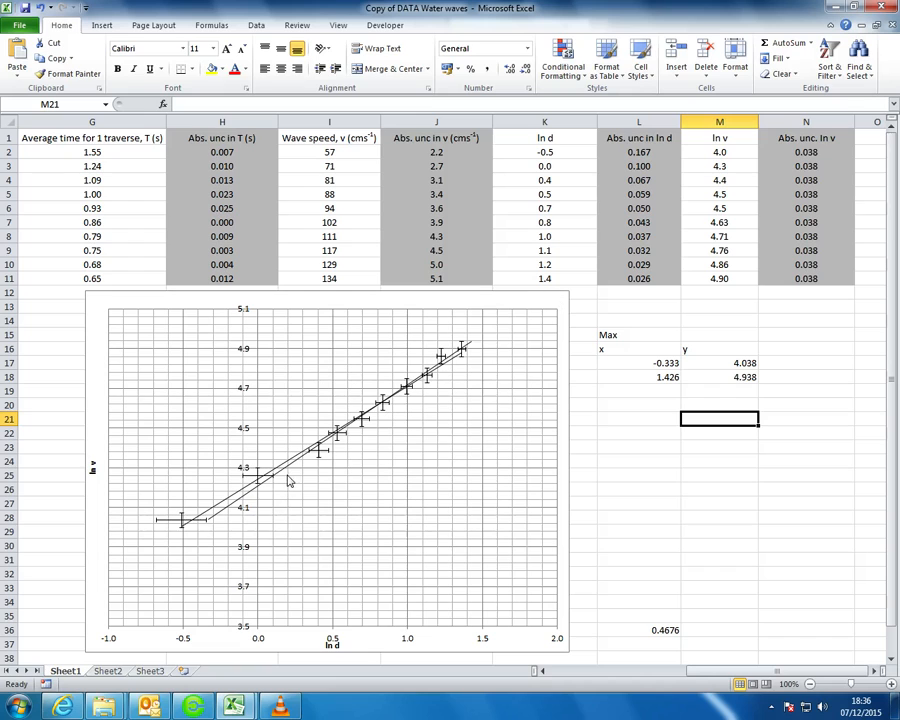
Change the first y value under Max in M17 to the formula =4-0.038
click(240, 508)
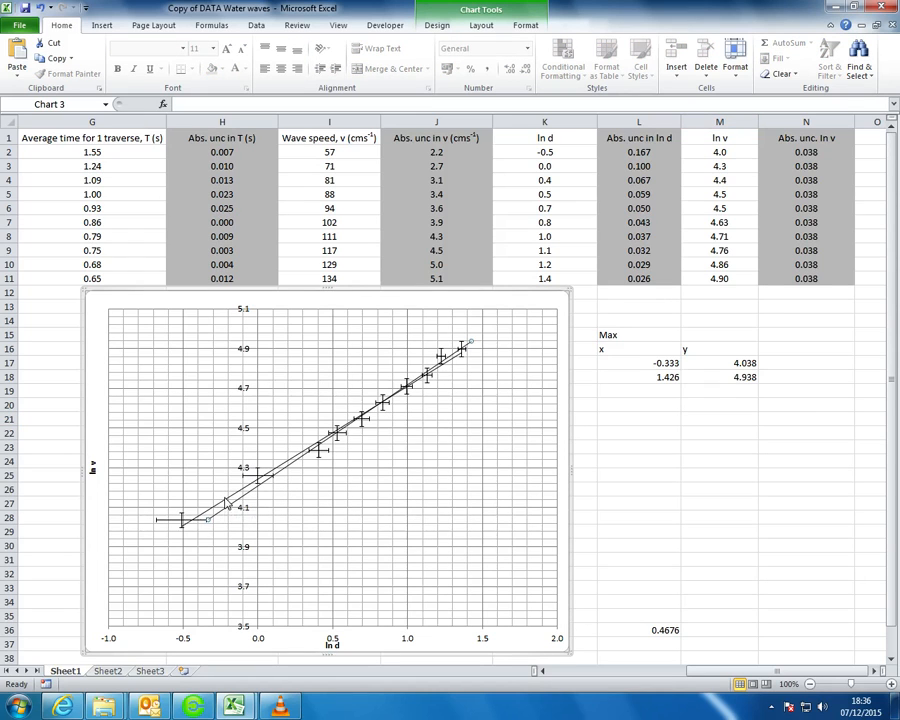
mouse_move(209, 520)
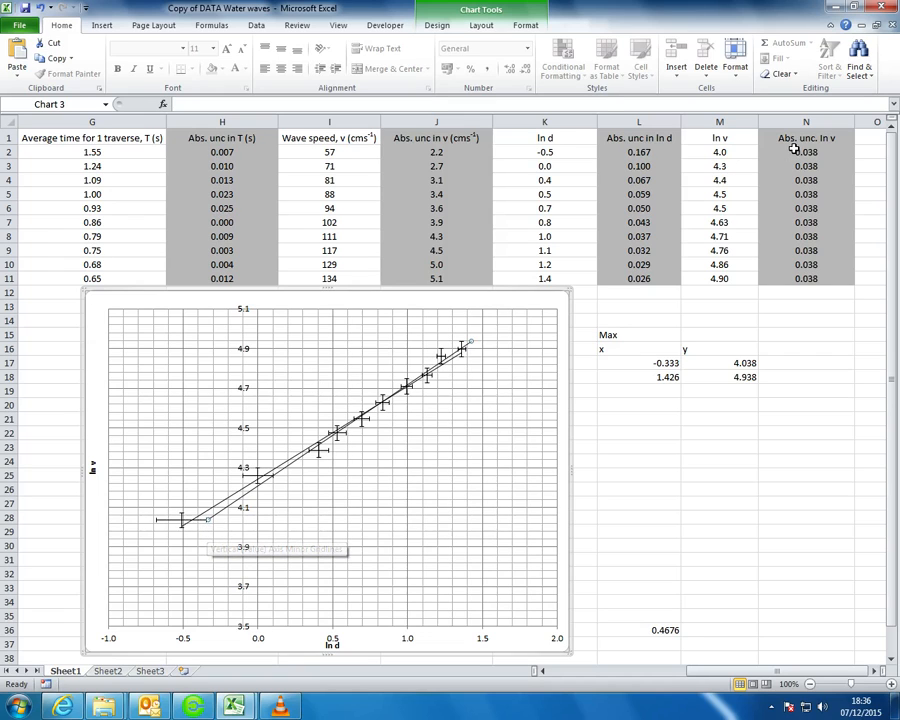
double_click(706, 363)
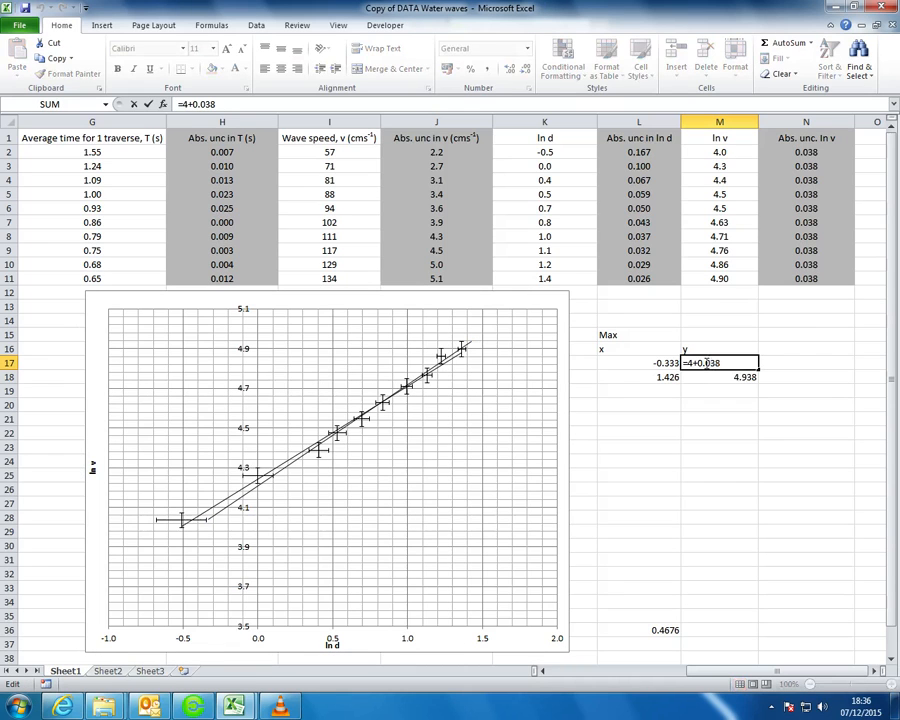
key(Left)
key(Left)
key(Left)
key(Left)
key(Left)
key(BackSpace)
text(-)
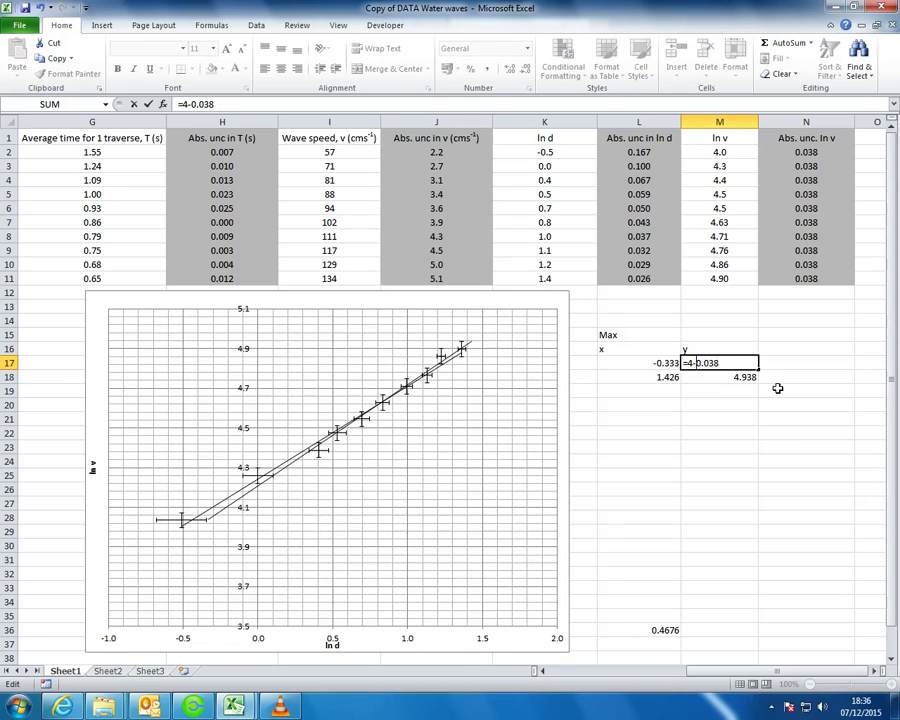
key(Return)
click(286, 513)
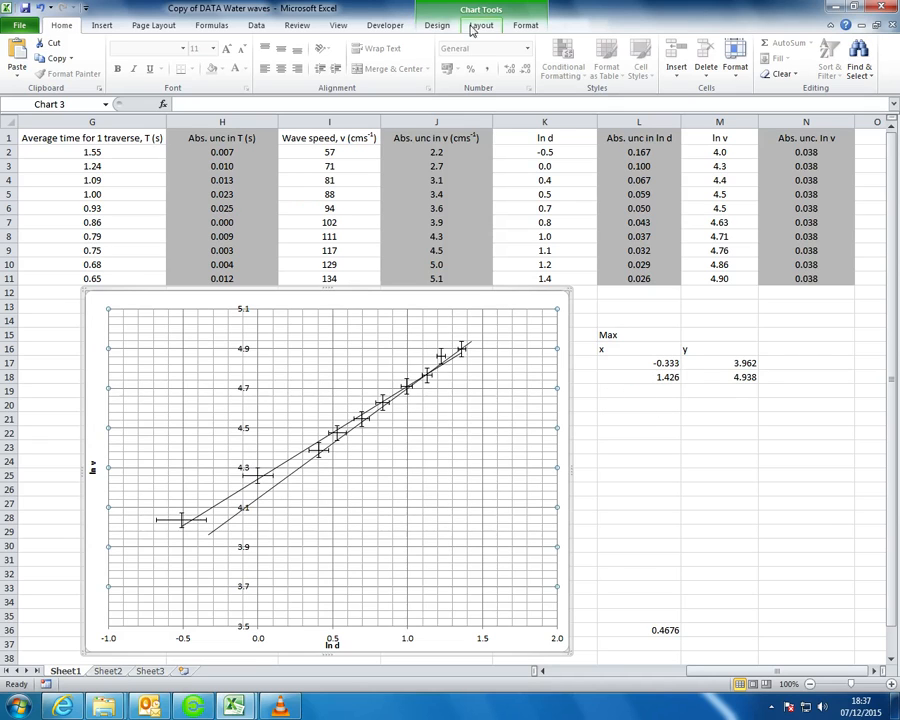
click(116, 24)
click(62, 25)
click(385, 25)
click(718, 391)
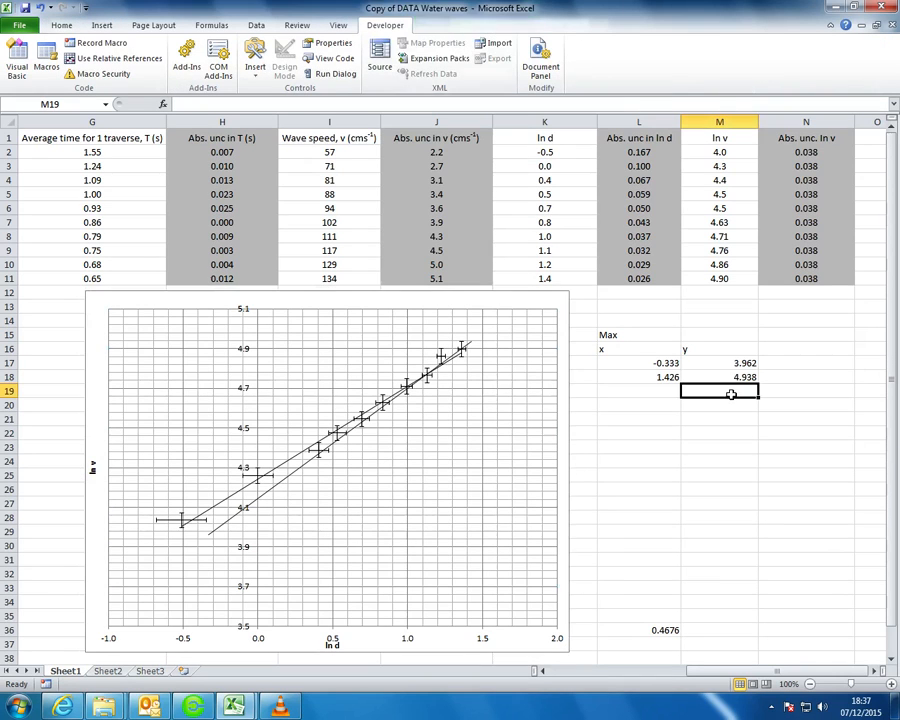
click(735, 573)
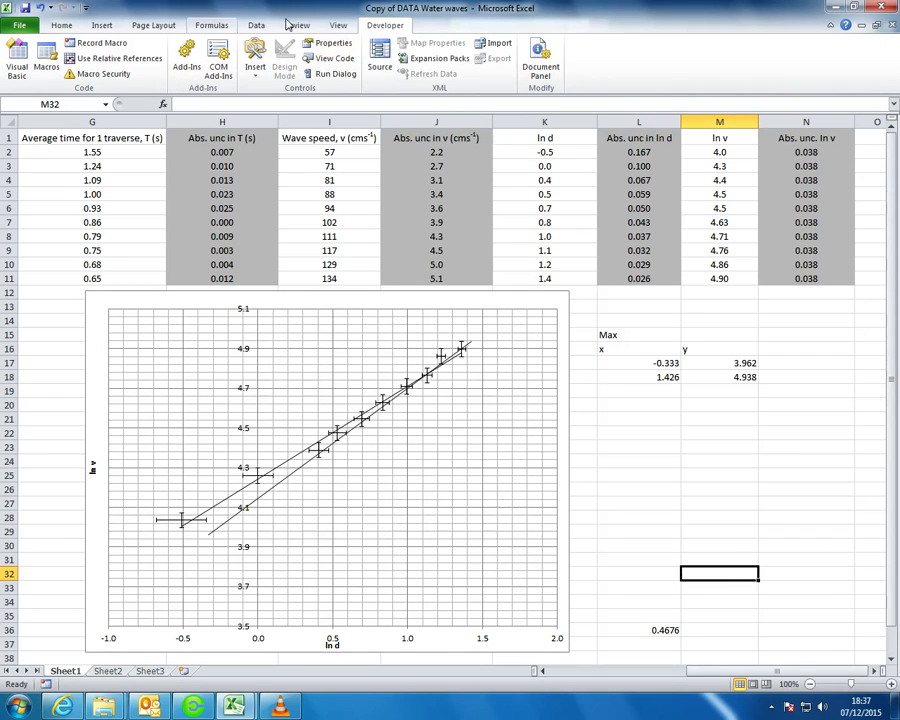
Hide the Developer tab by unticking it in the ribbon customization options
click(19, 25)
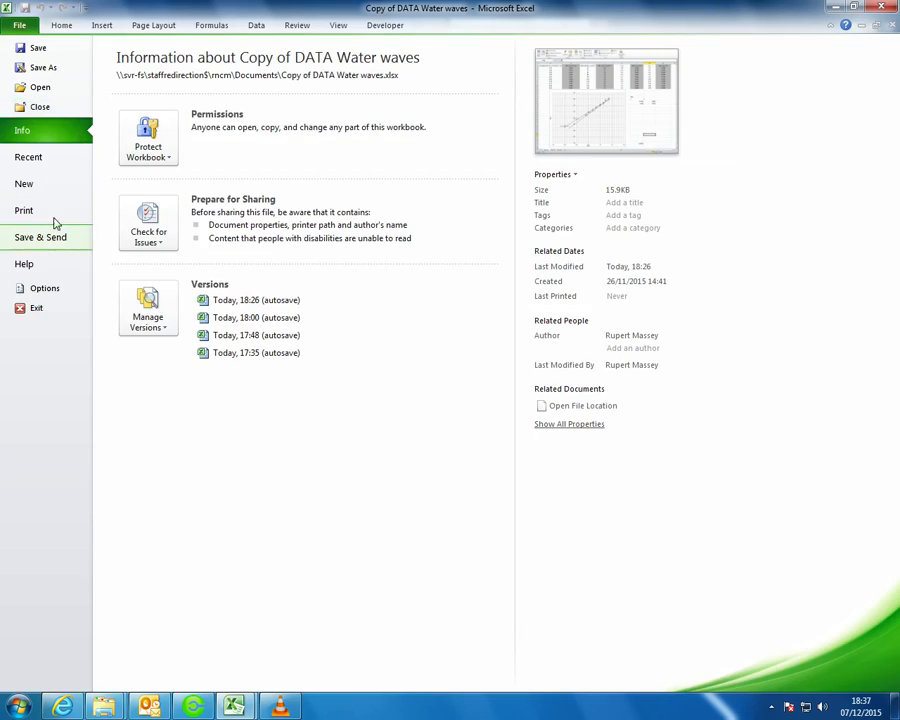
click(40, 286)
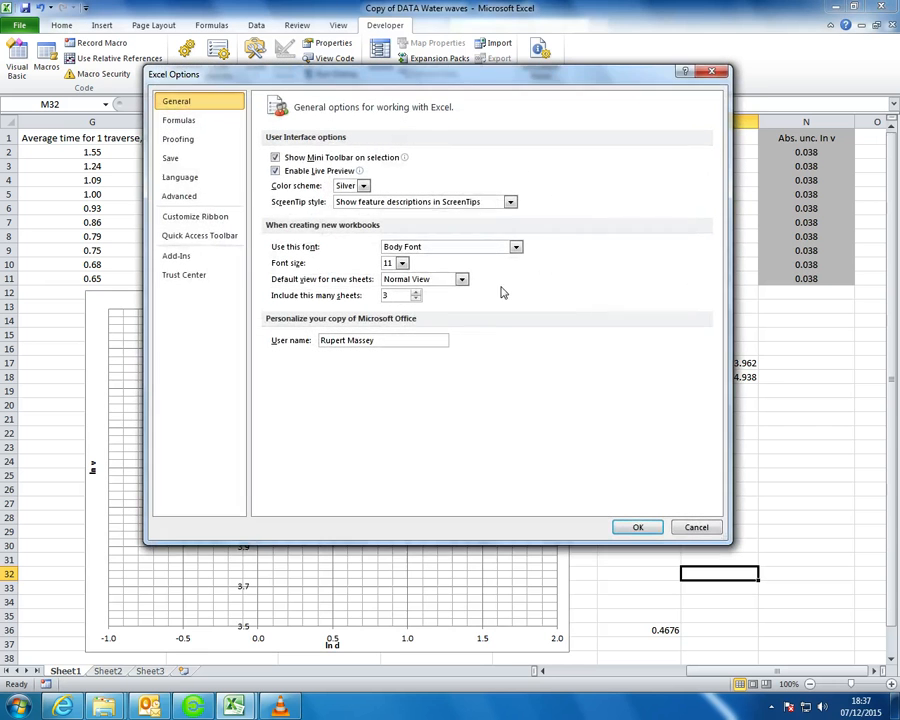
click(200, 216)
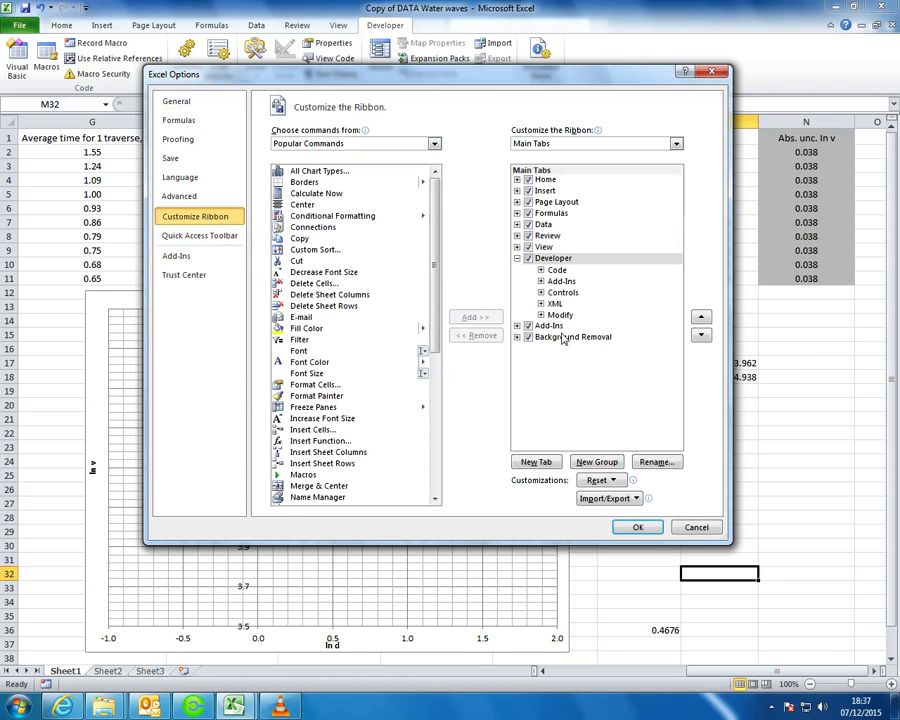
click(517, 259)
click(528, 259)
click(640, 527)
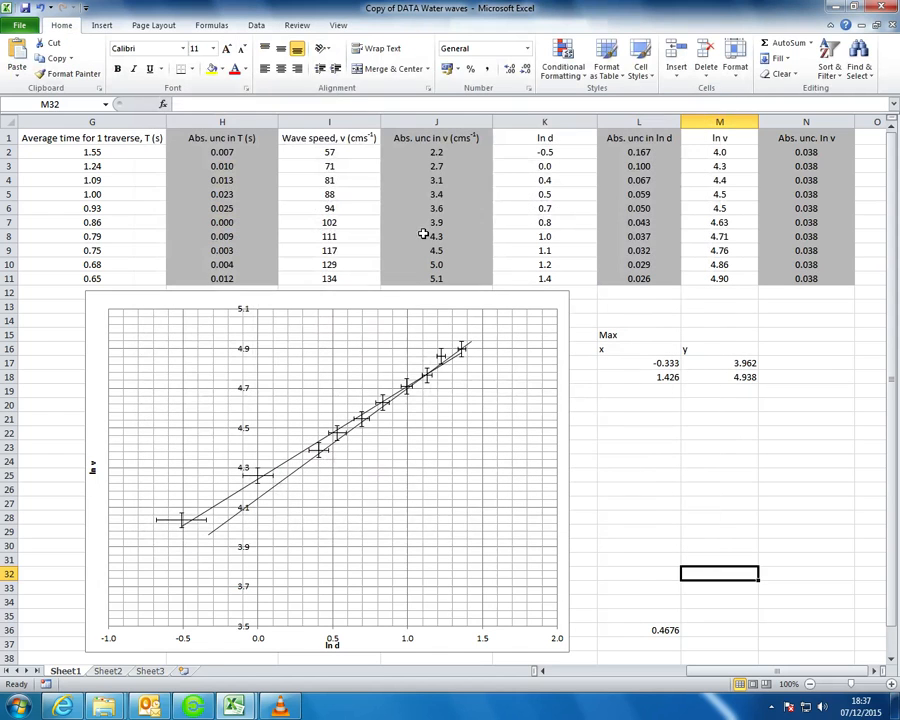
click(102, 25)
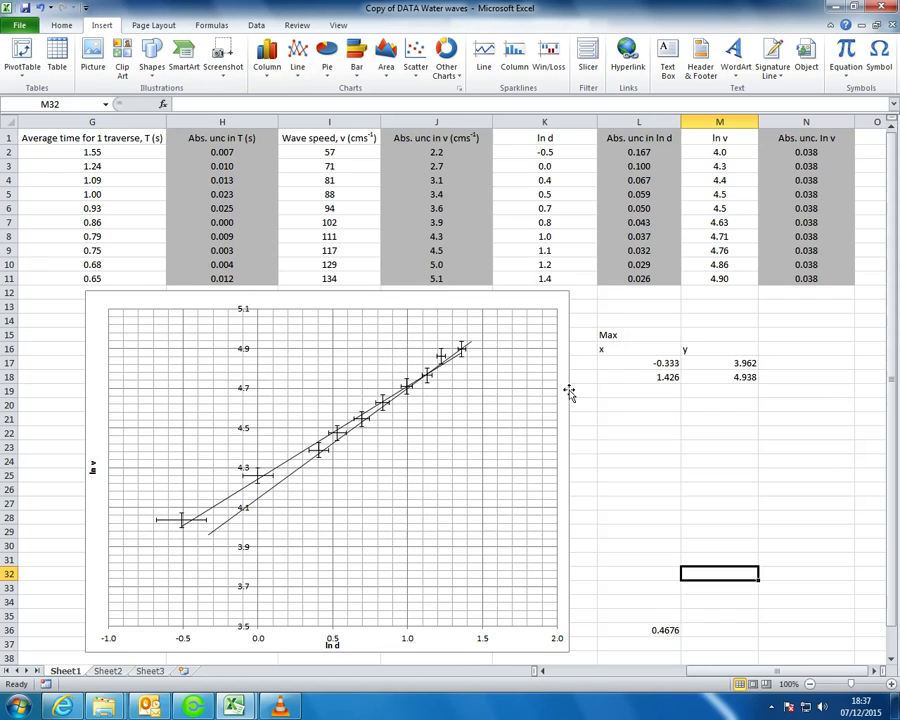
click(18, 24)
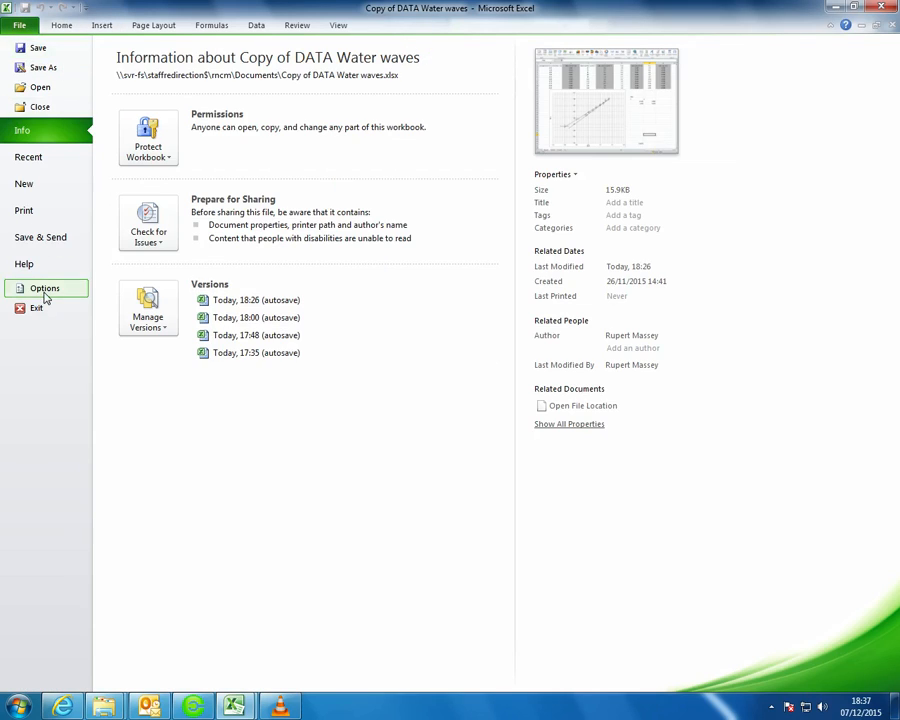
click(44, 289)
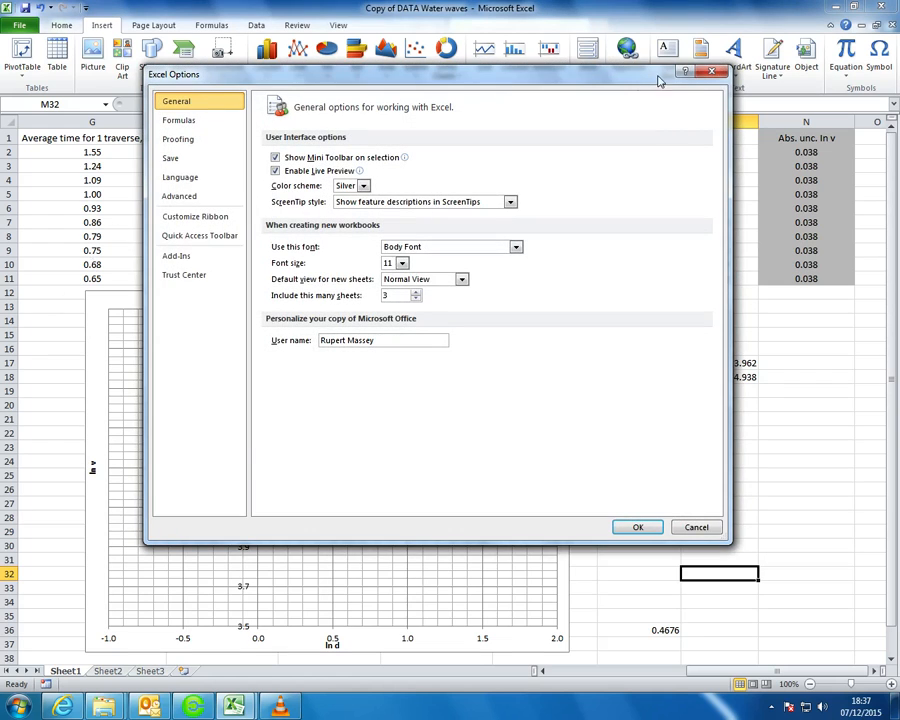
click(711, 71)
Enable the Developer tab in the ribbon customization options
click(18, 24)
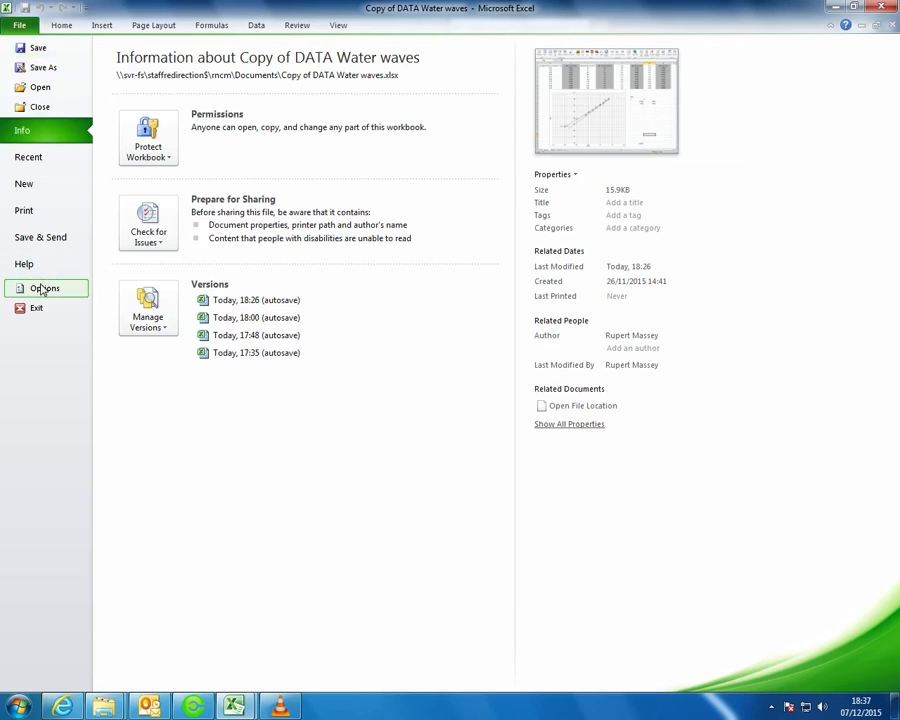
click(44, 288)
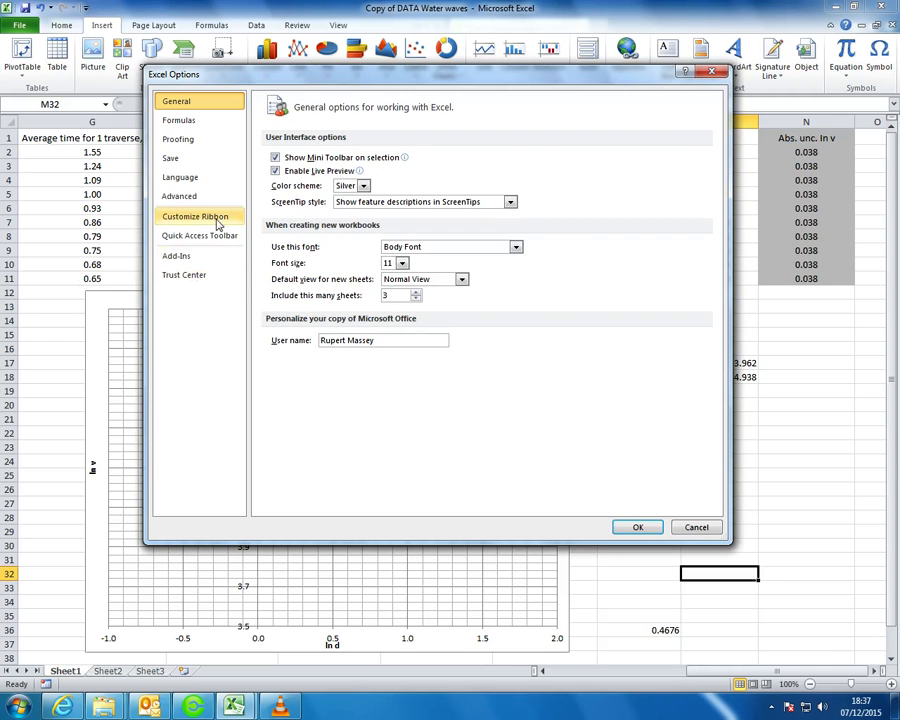
click(217, 222)
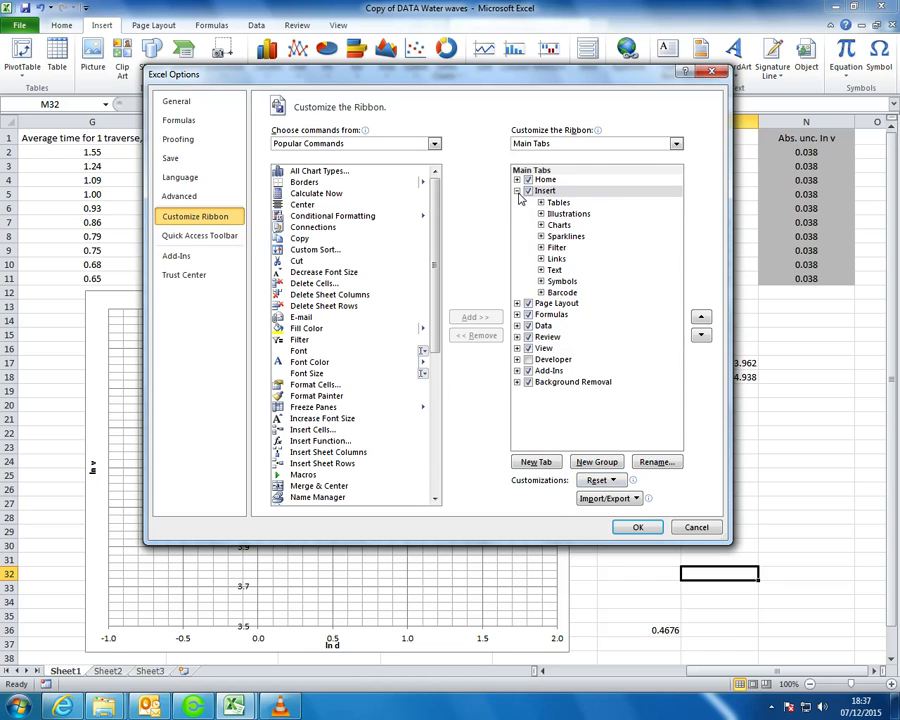
click(517, 191)
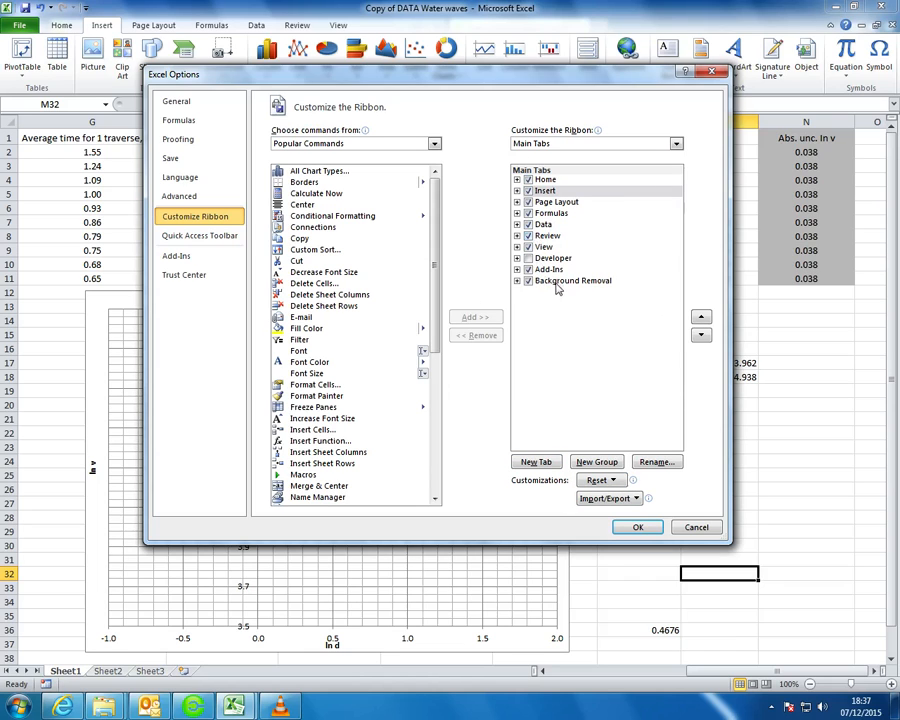
click(528, 258)
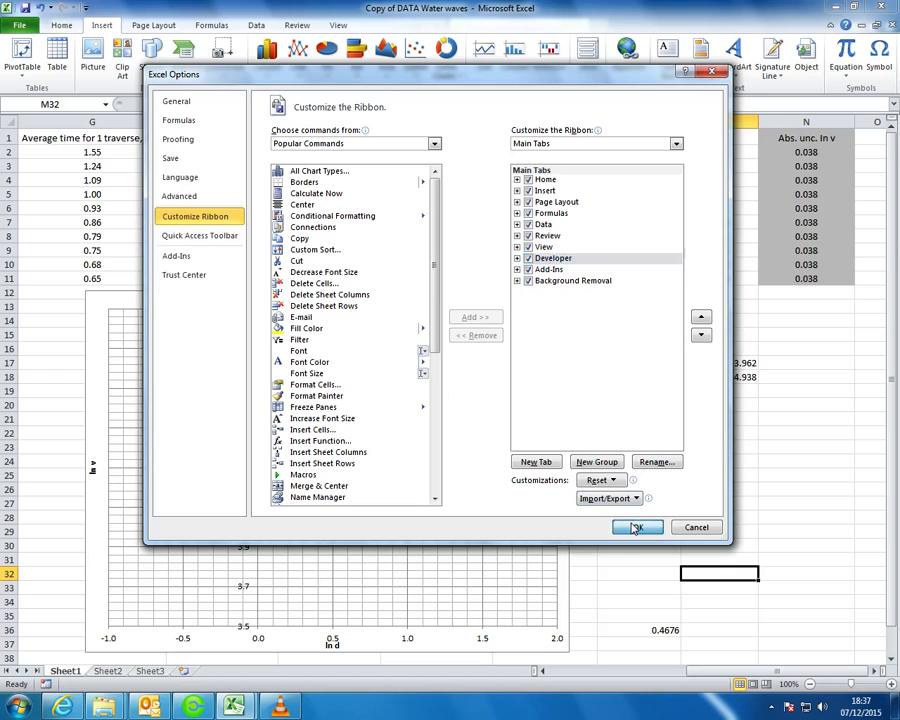
click(637, 527)
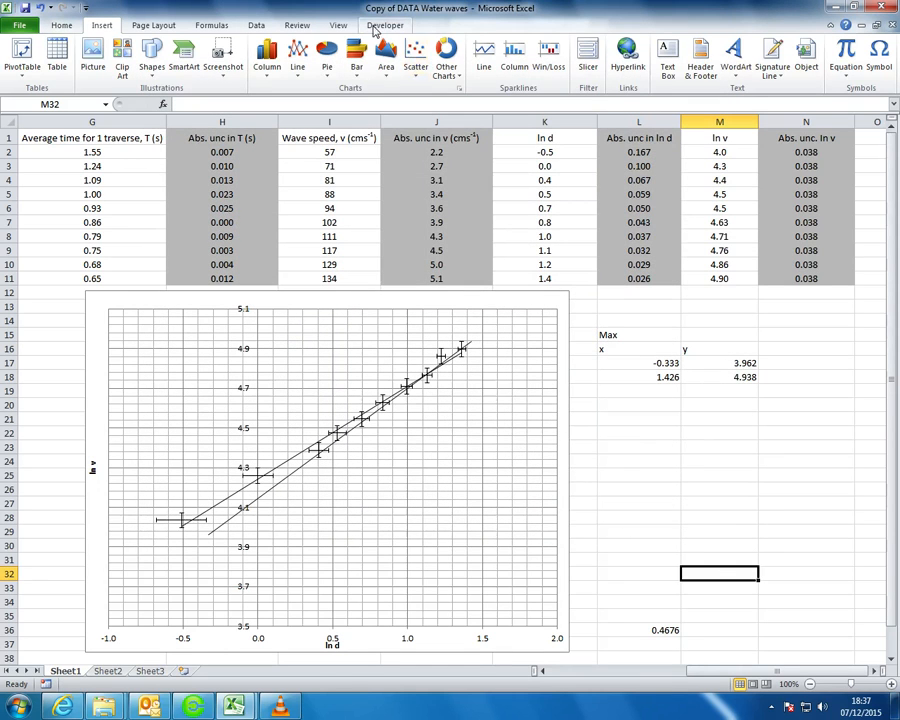
Insert a spin button form control across cells L20:L21, beneath the Max x values
click(379, 26)
click(152, 25)
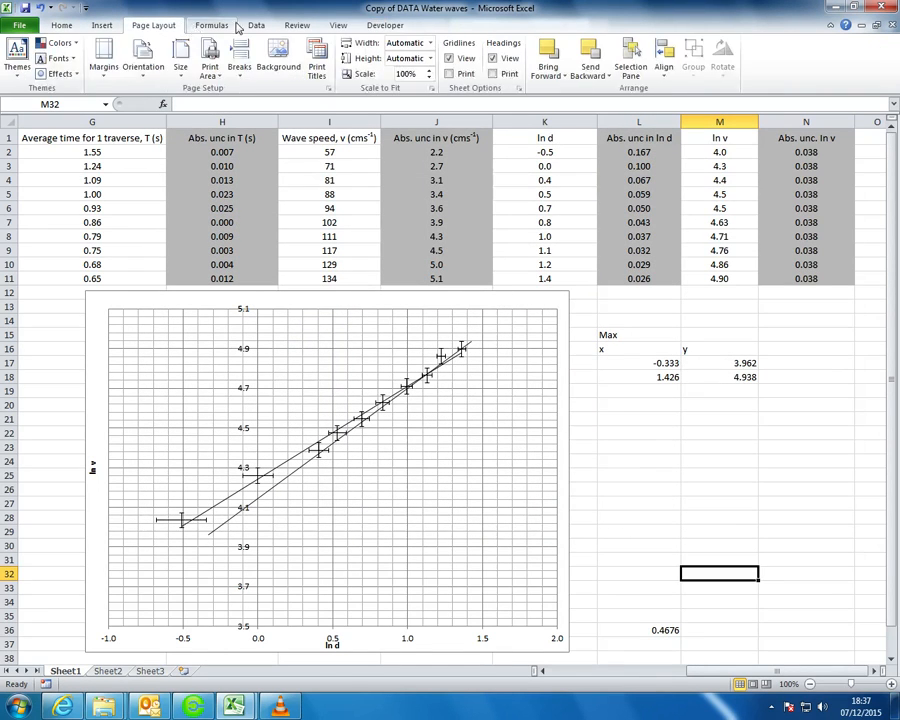
click(383, 25)
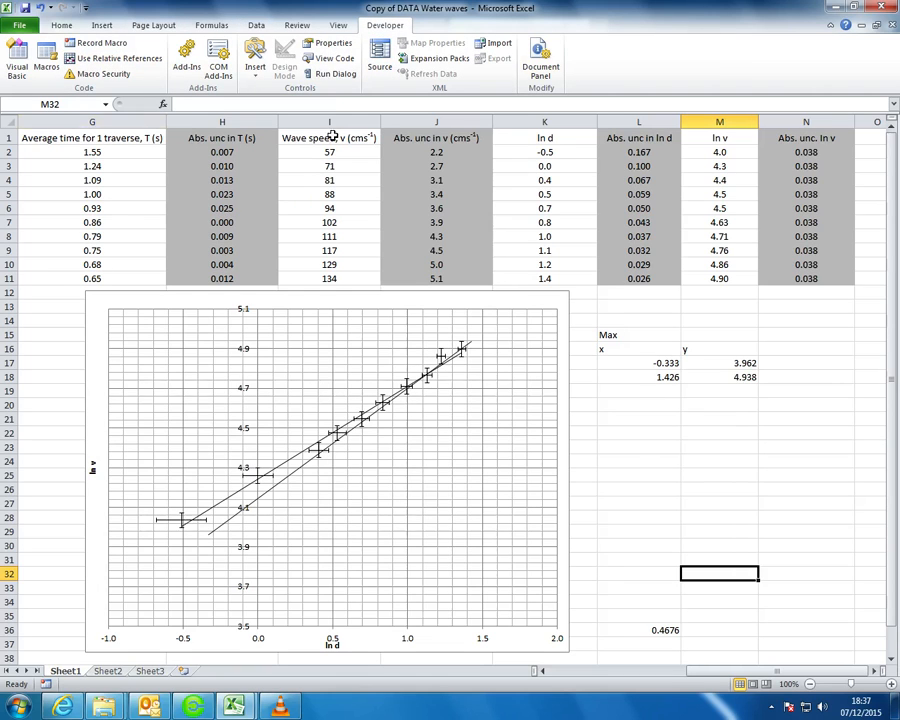
click(257, 68)
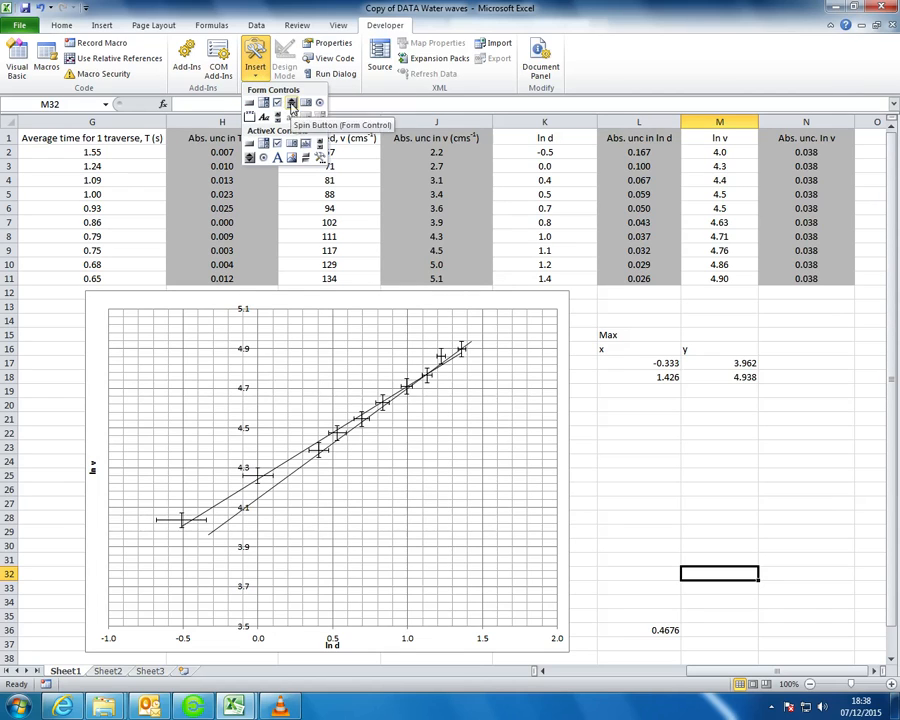
click(291, 104)
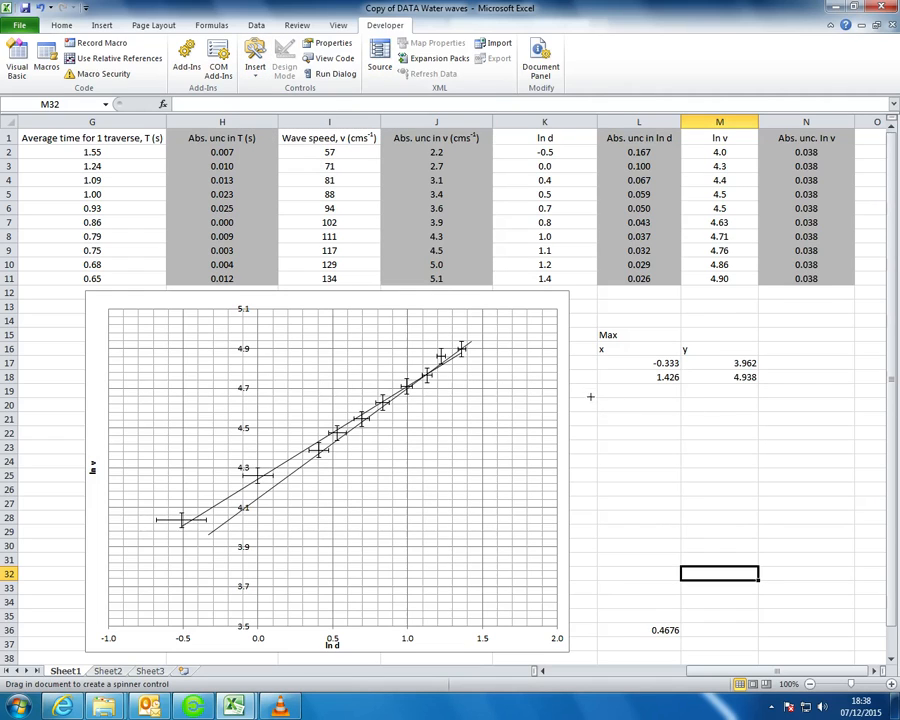
drag(596, 397, 680, 427)
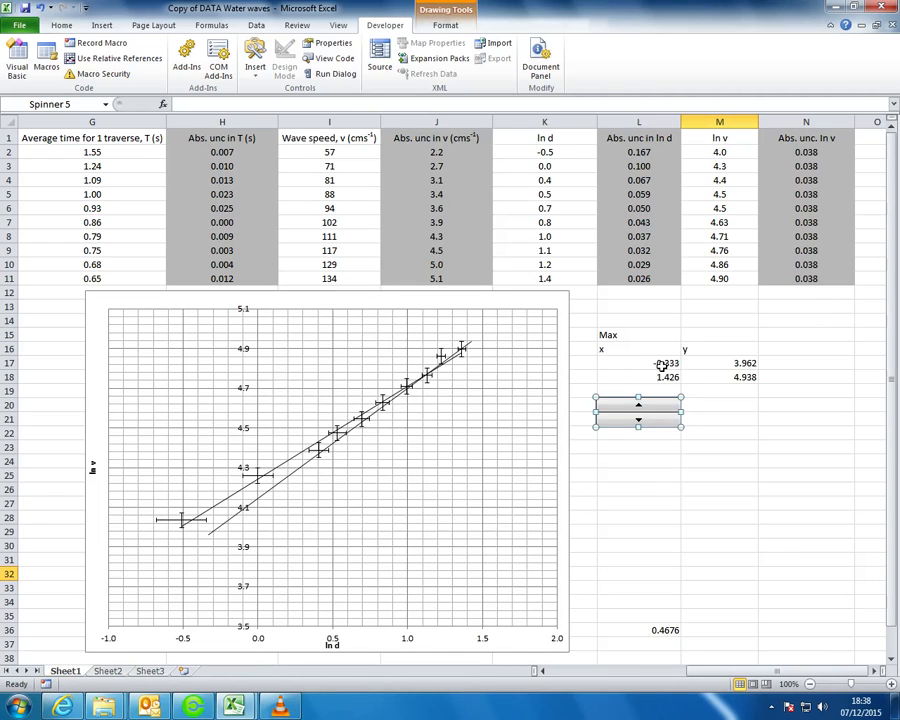
click(808, 430)
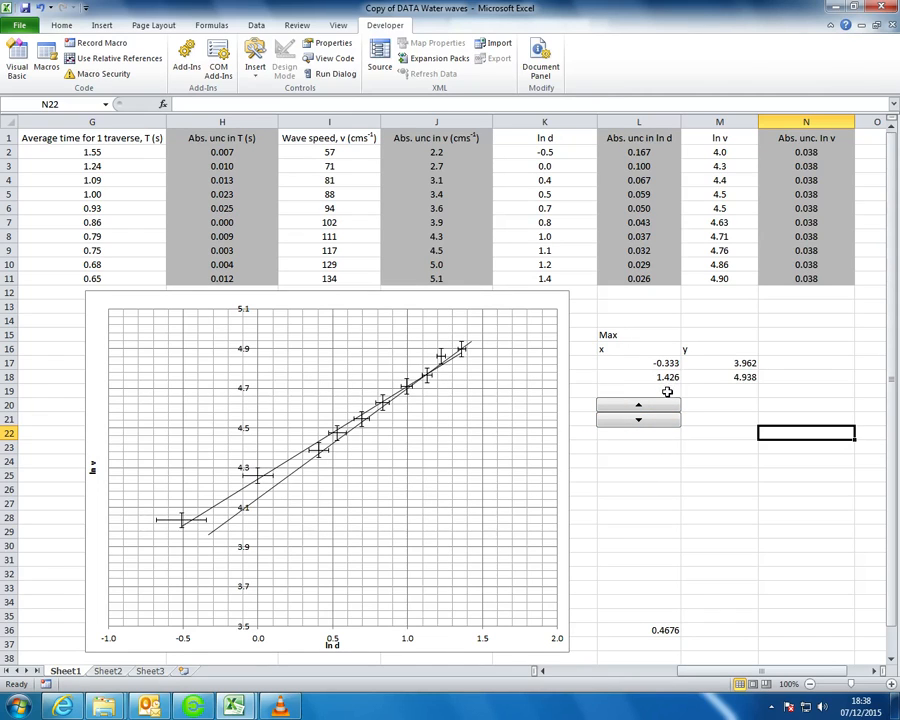
Link the spin button to cell L19 in its control format, keeping the default value range and increment
click(667, 392)
right_click(690, 418)
right_click(651, 420)
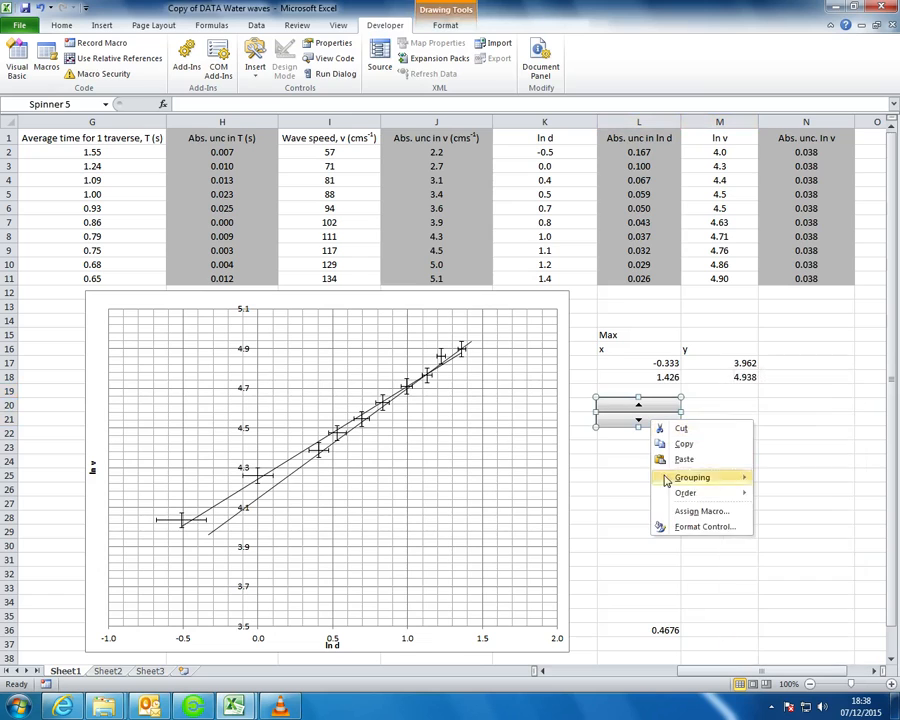
click(703, 525)
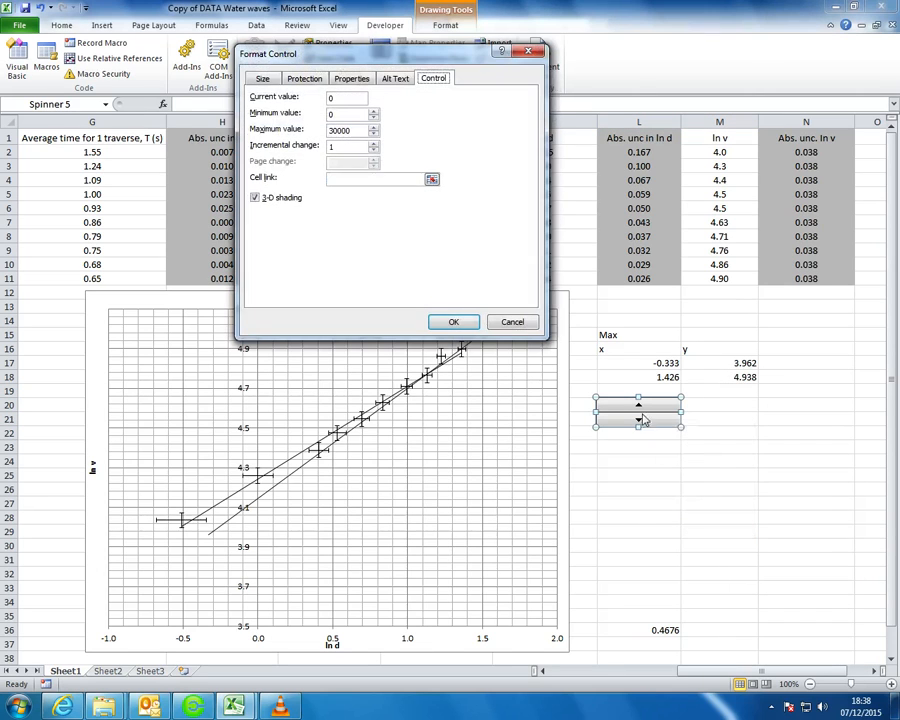
click(432, 182)
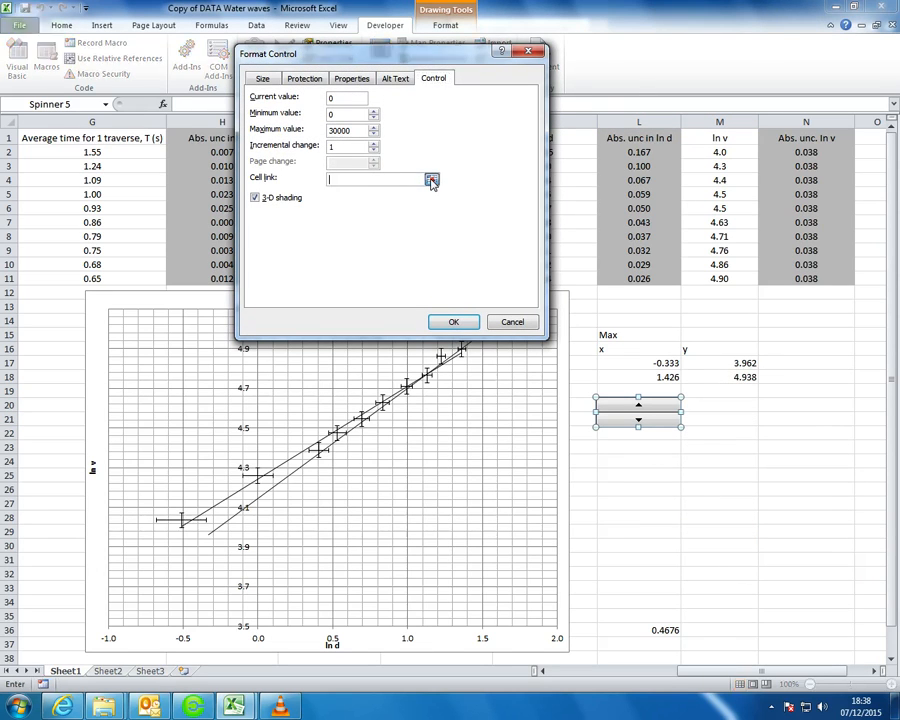
click(638, 391)
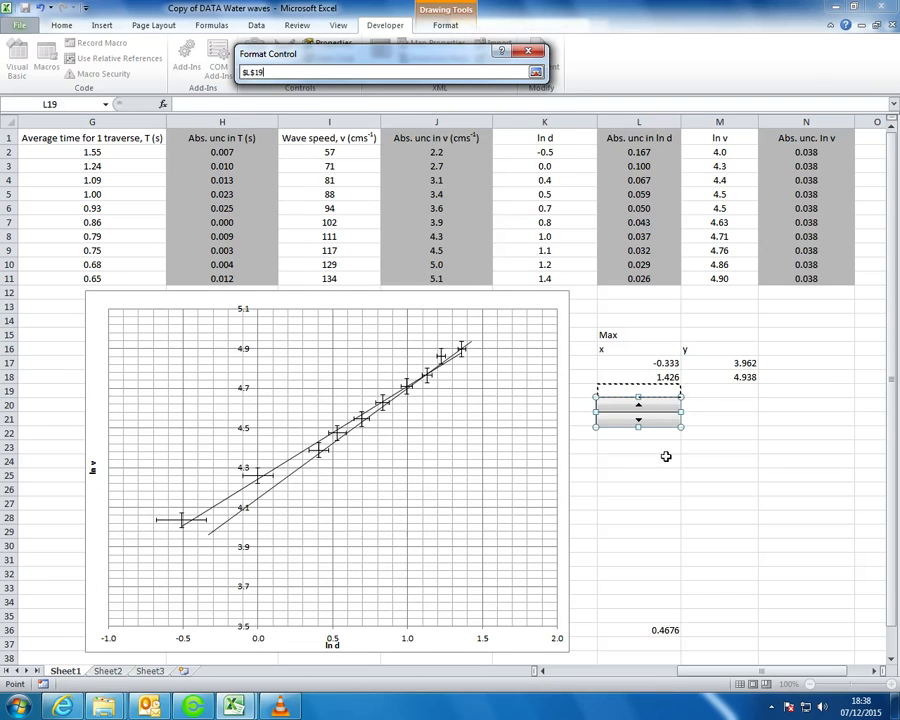
click(536, 72)
click(335, 98)
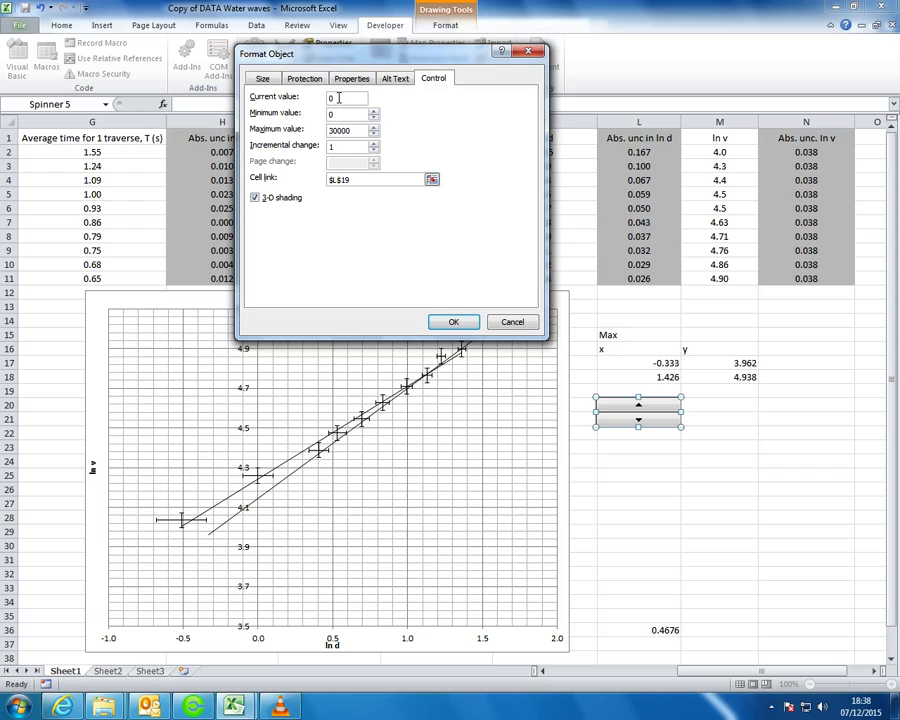
key(Tab)
click(329, 148)
click(455, 321)
click(706, 490)
Test the spin button by stepping L19 up and back down to 0
click(645, 406)
click(645, 406)
click(645, 406)
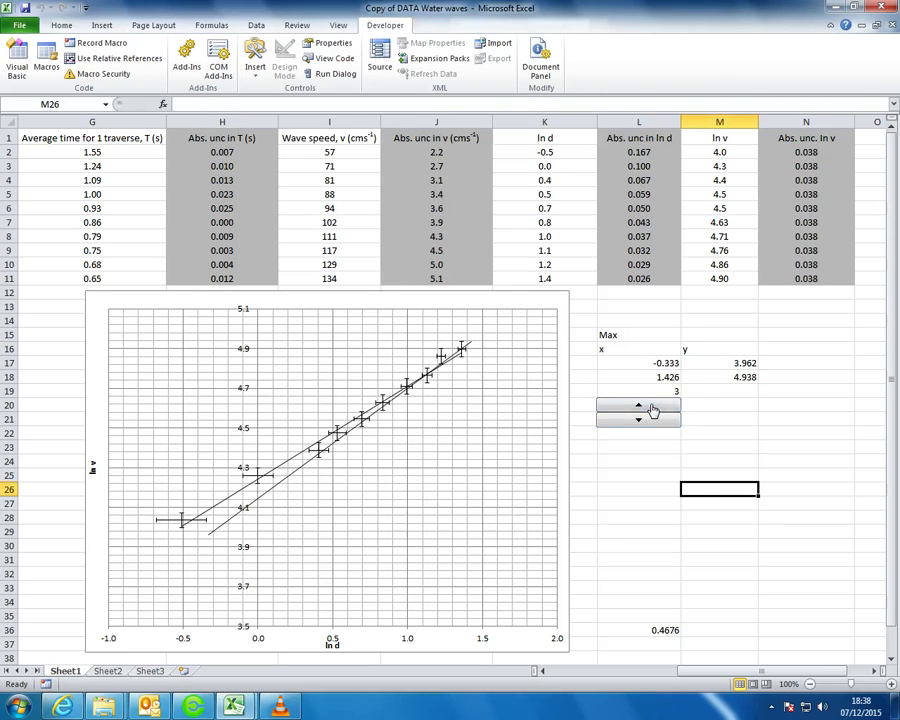
click(660, 419)
click(662, 404)
click(666, 406)
click(667, 419)
click(667, 419)
click(667, 419)
click(668, 419)
click(731, 415)
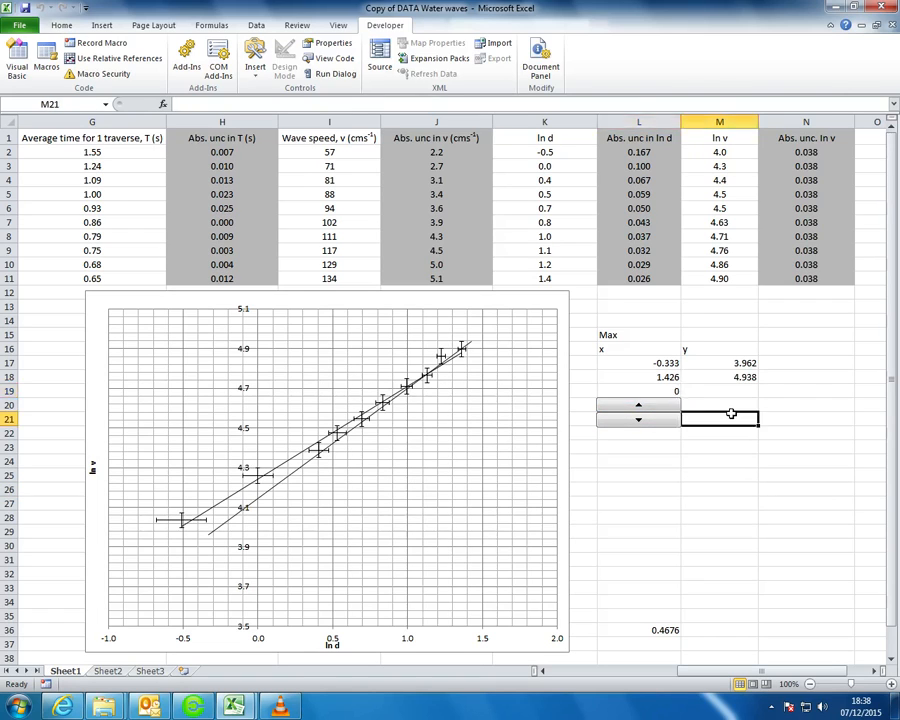
Change the first Max x value in L17 to the formula =-0.5+0.167-L19/50
click(670, 392)
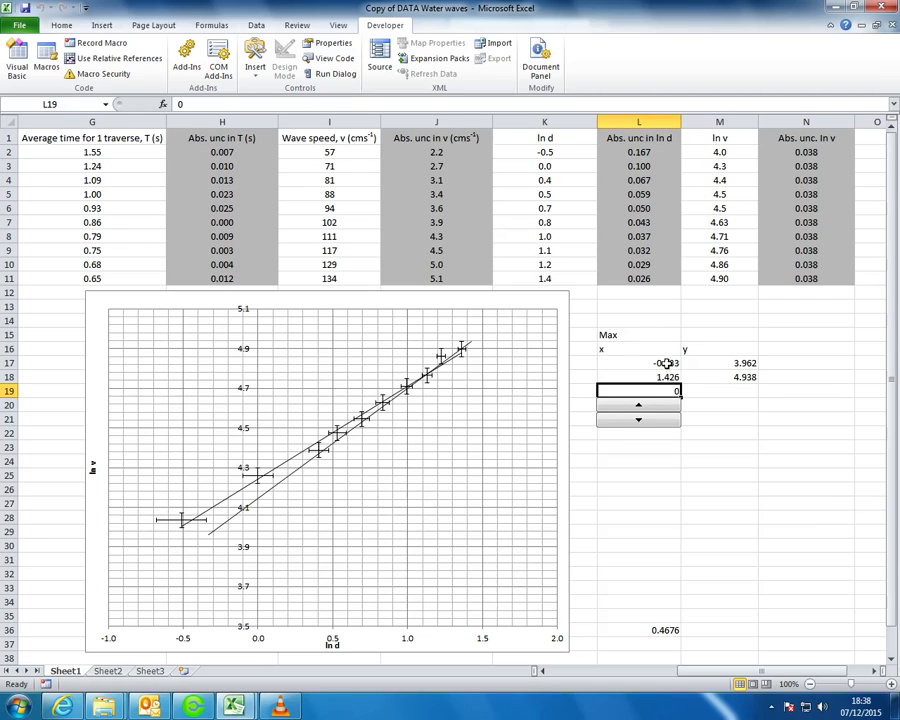
double_click(666, 363)
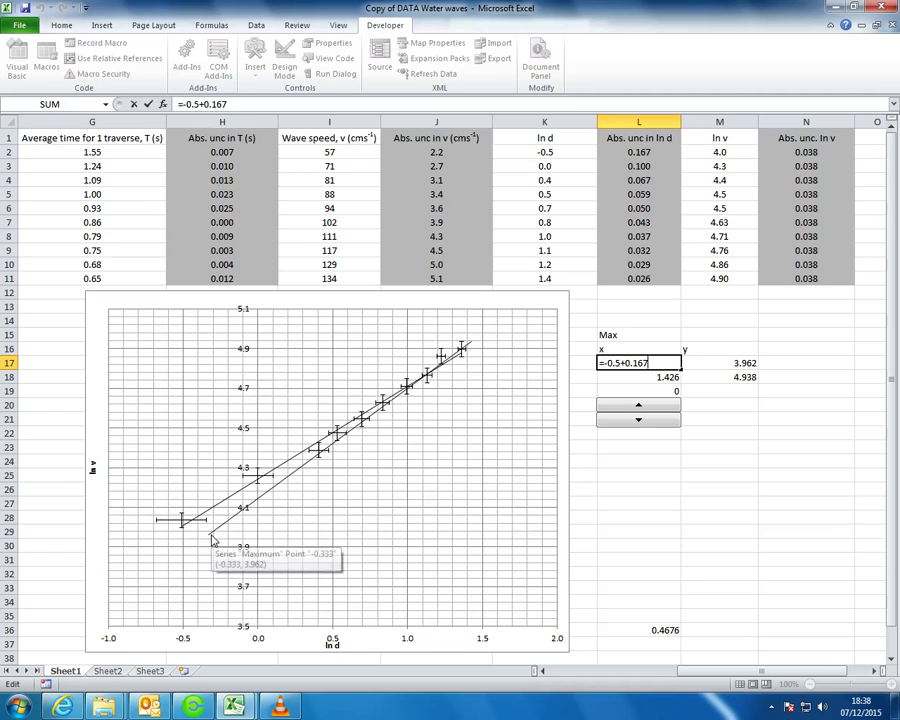
mouse_move(209, 538)
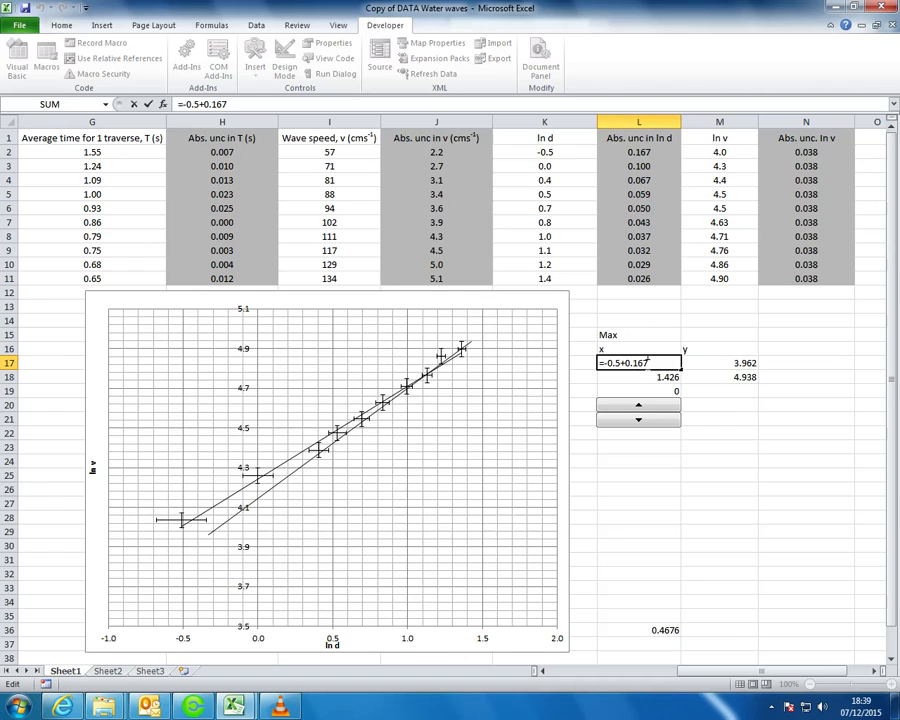
click(662, 391)
text(/)
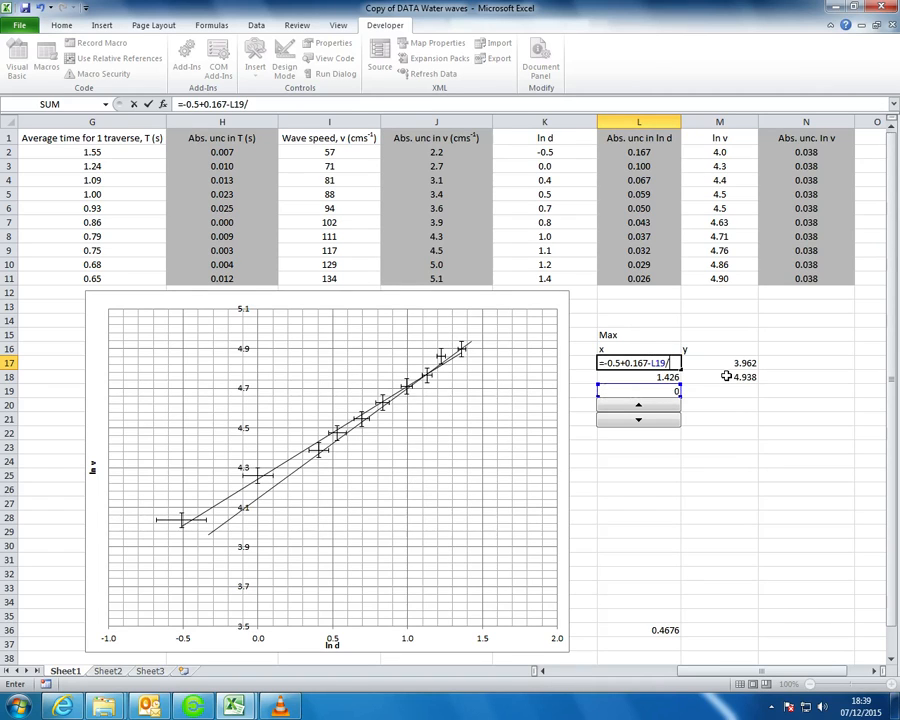
text(50)
key(Return)
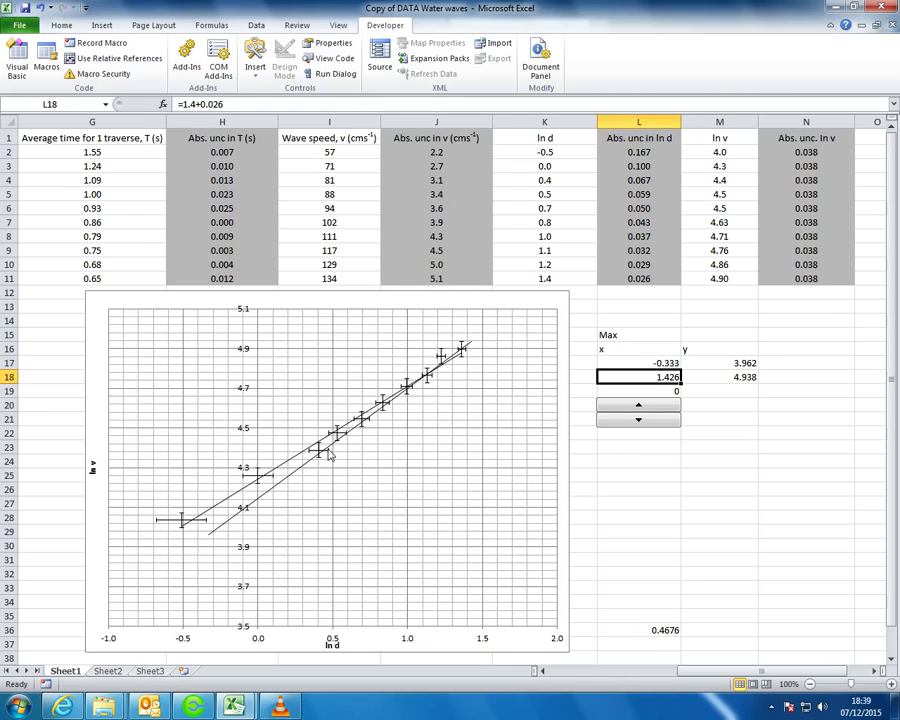
Move the lower end of the Maximum line with the spin button, stepping L19 up to 29 and back down to 8
click(664, 448)
click(654, 406)
click(654, 406)
click(654, 406)
click(654, 406)
click(654, 406)
click(638, 405)
click(638, 405)
click(638, 405)
click(638, 405)
click(652, 405)
click(652, 405)
click(652, 405)
click(652, 405)
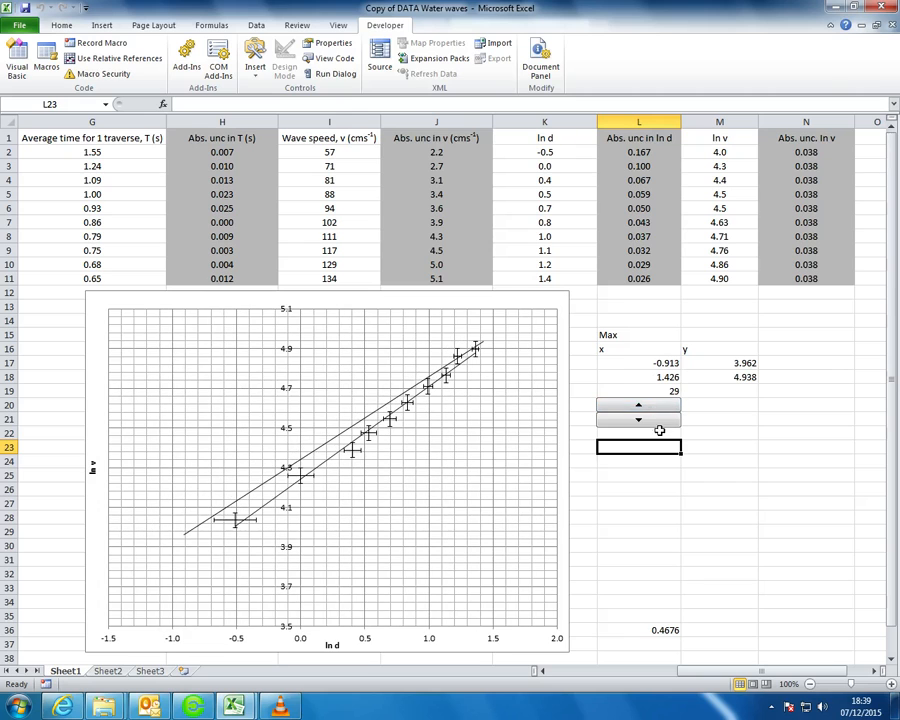
click(657, 422)
click(657, 422)
click(657, 422)
click(657, 422)
click(657, 422)
click(657, 422)
click(657, 422)
click(657, 422)
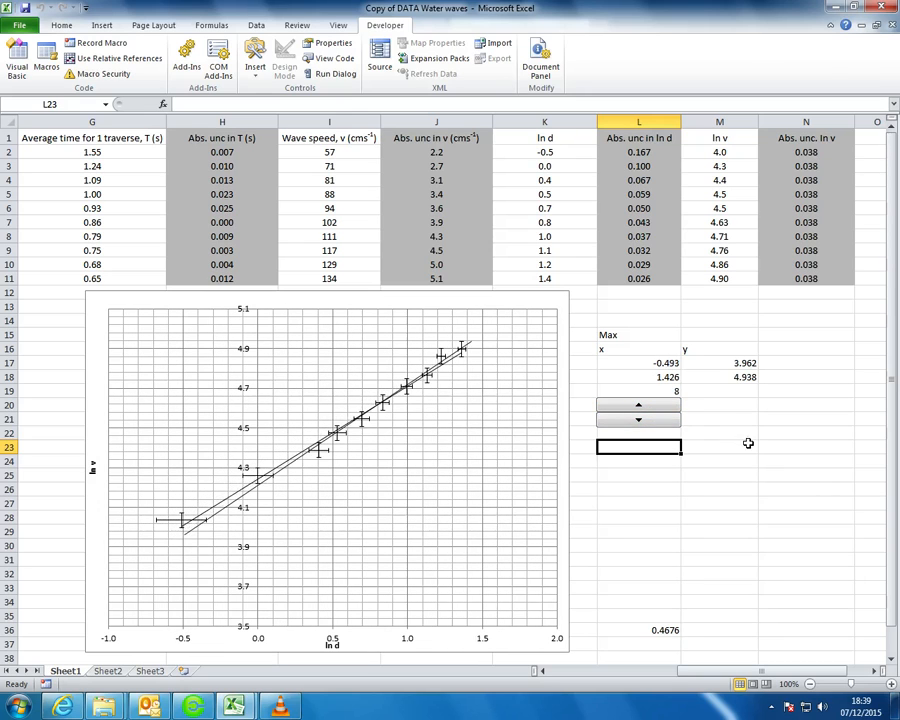
click(643, 421)
click(643, 421)
click(644, 406)
click(644, 406)
click(690, 418)
Insert a second spin button form control across cells L23:L24, below the first one
click(255, 60)
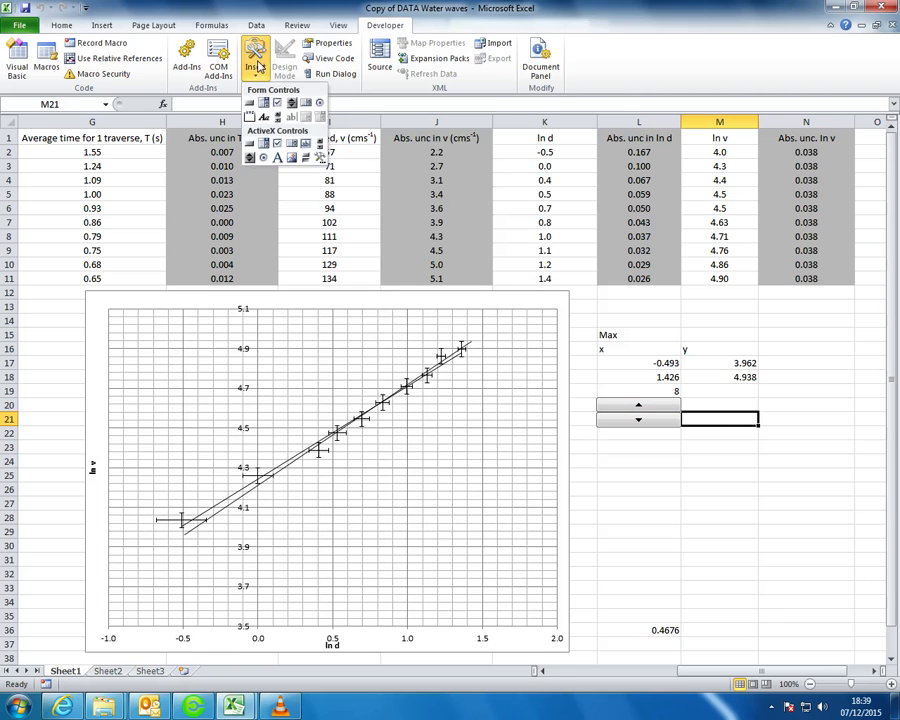
click(291, 102)
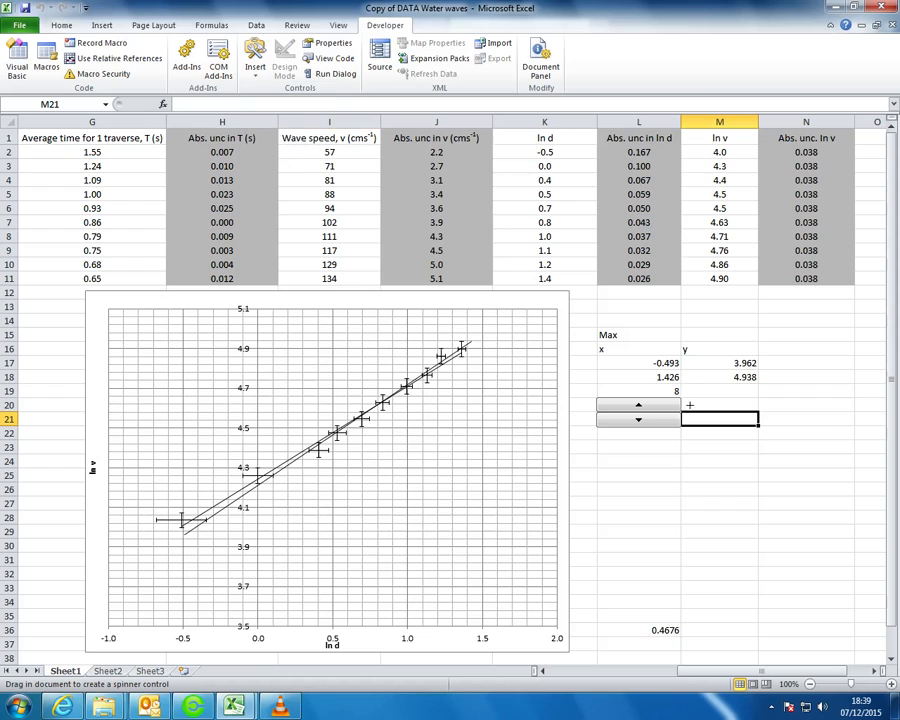
drag(597, 440, 682, 468)
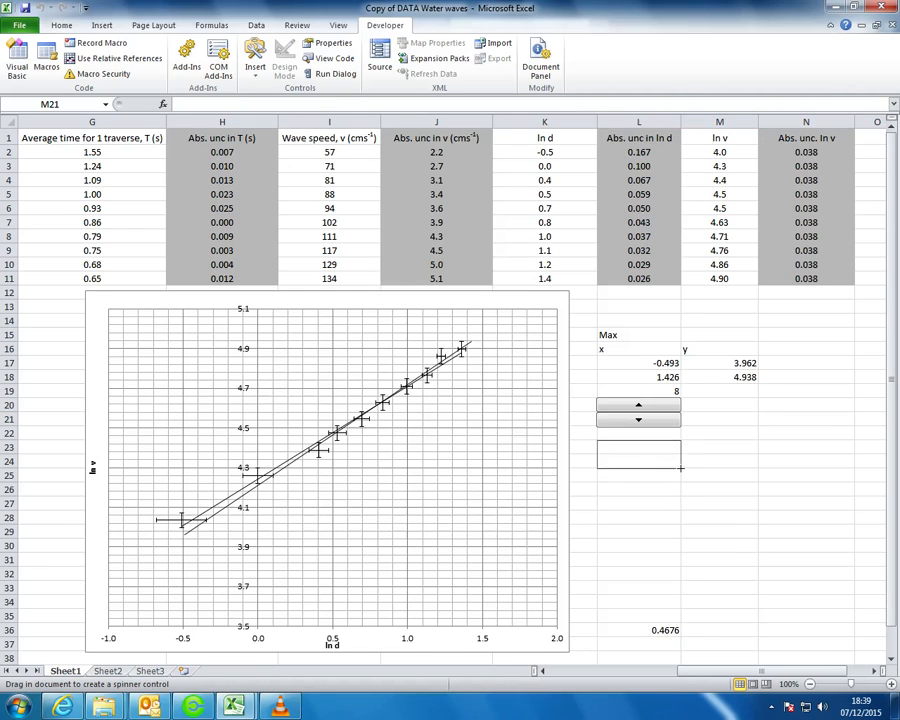
click(735, 469)
Link the second spin button to cell L22 in its control settings
right_click(660, 456)
click(705, 559)
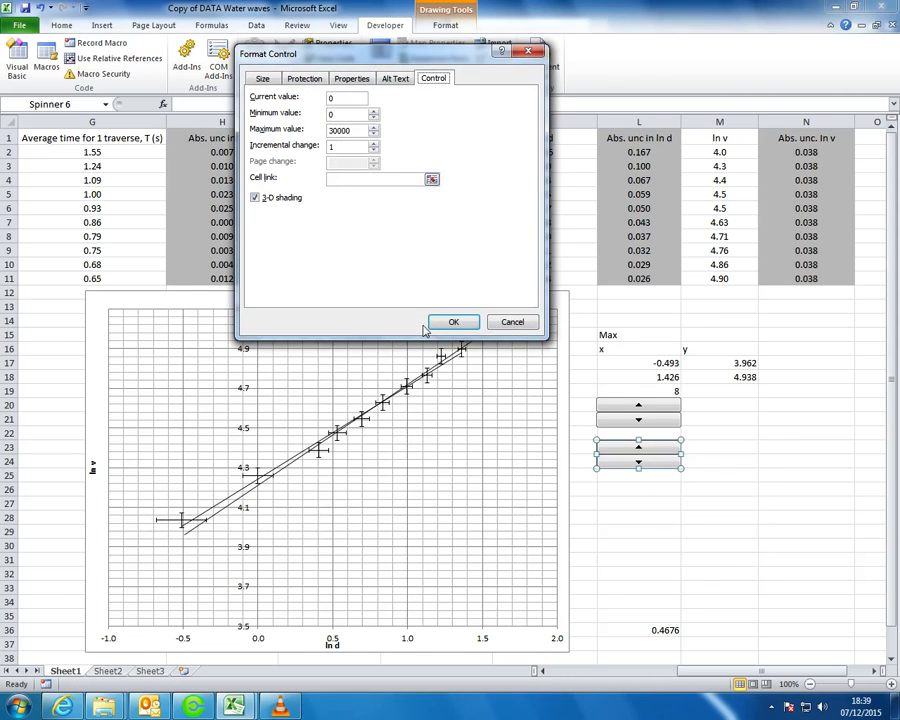
click(431, 179)
click(622, 431)
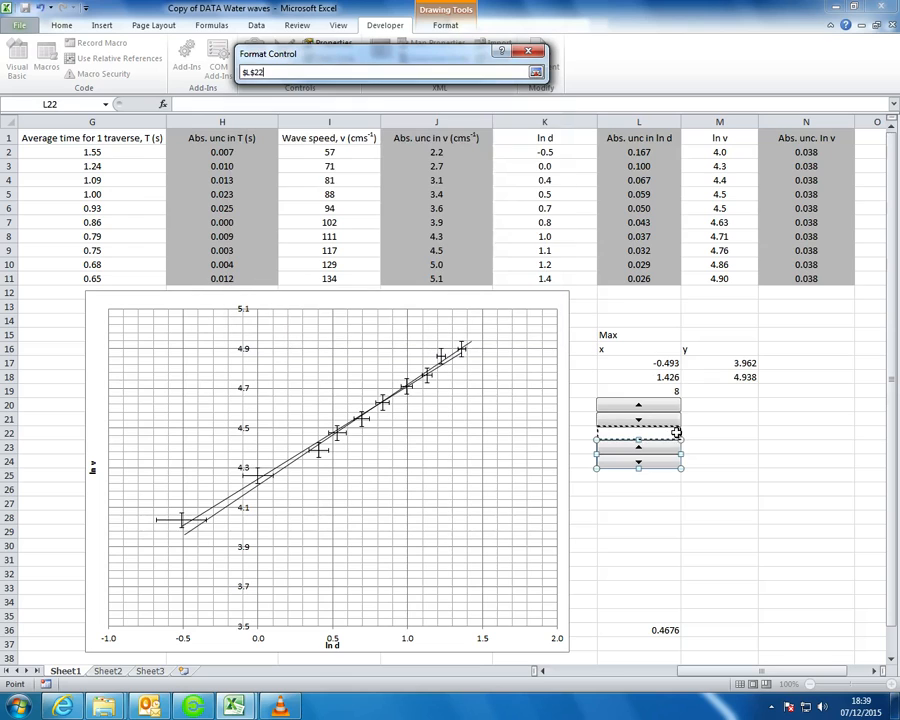
key(Return)
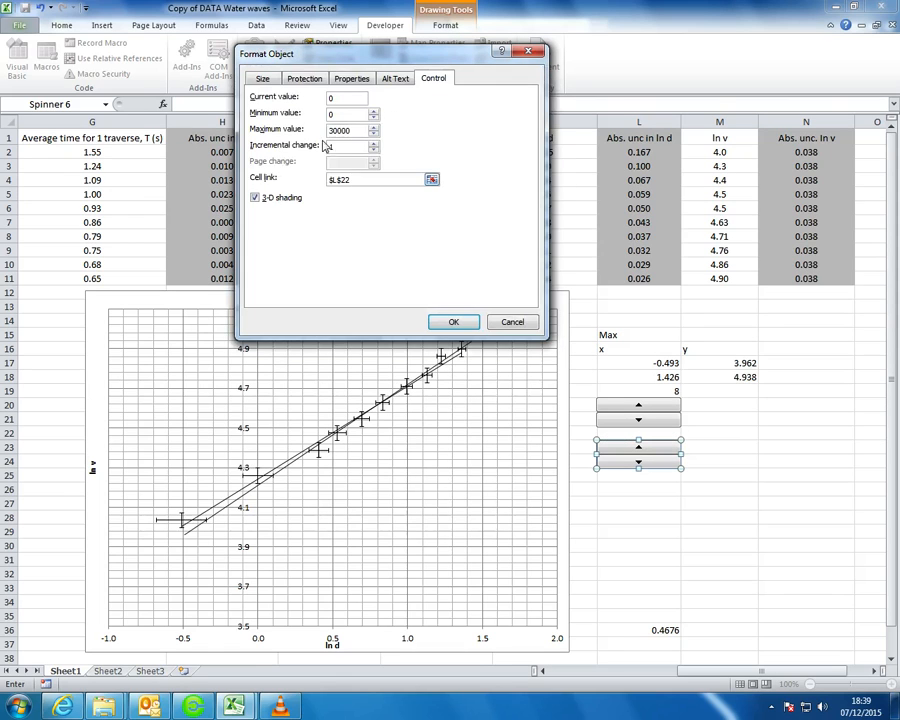
double_click(345, 97)
click(374, 150)
click(453, 325)
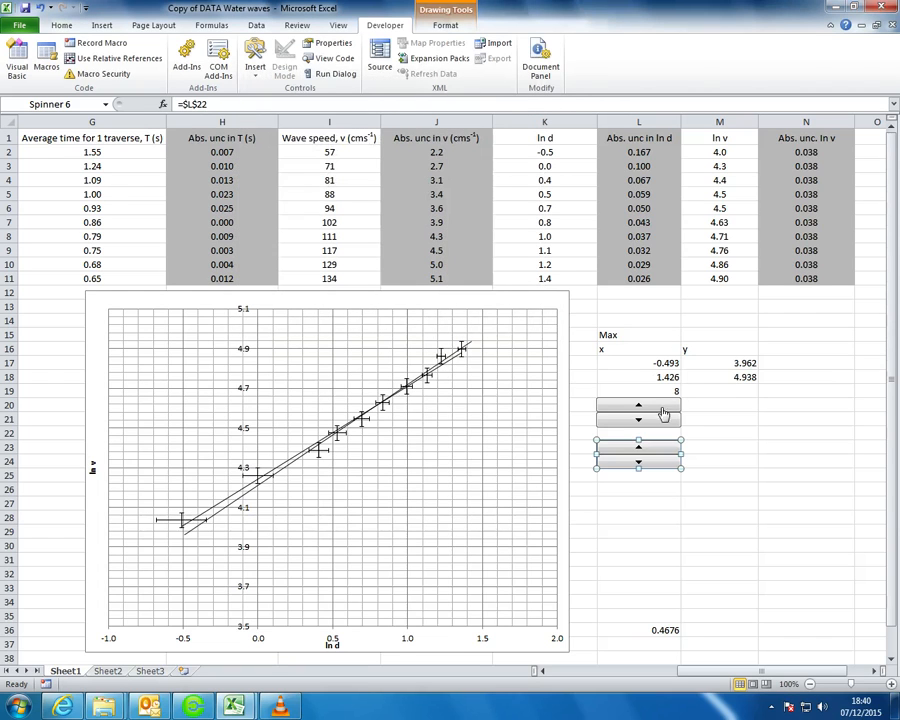
Set L22 to 0 and test the second spin button by stepping it up to 5 and down to 3
click(667, 432)
text(0)
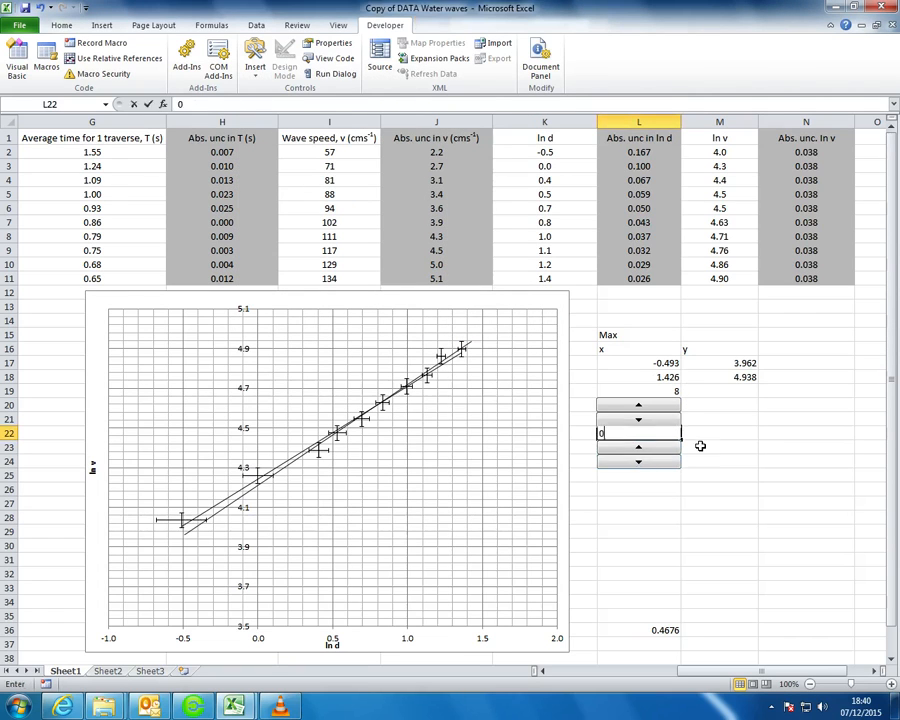
key(Return)
click(676, 448)
click(676, 448)
click(676, 448)
click(699, 461)
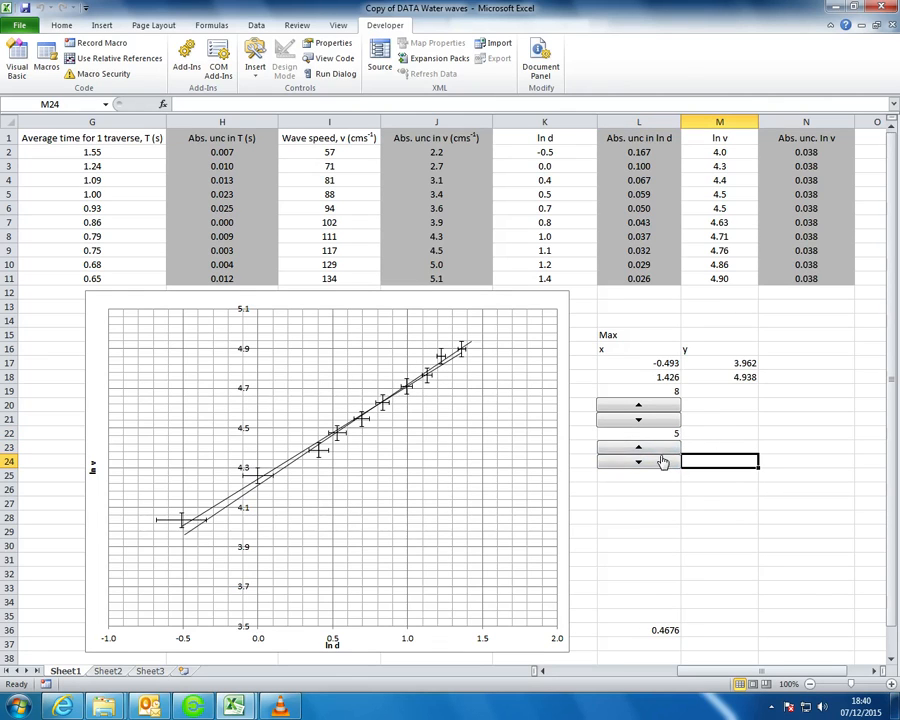
Change the second Max x value in L18 to the formula =1.4+0.026-L22/50
click(670, 376)
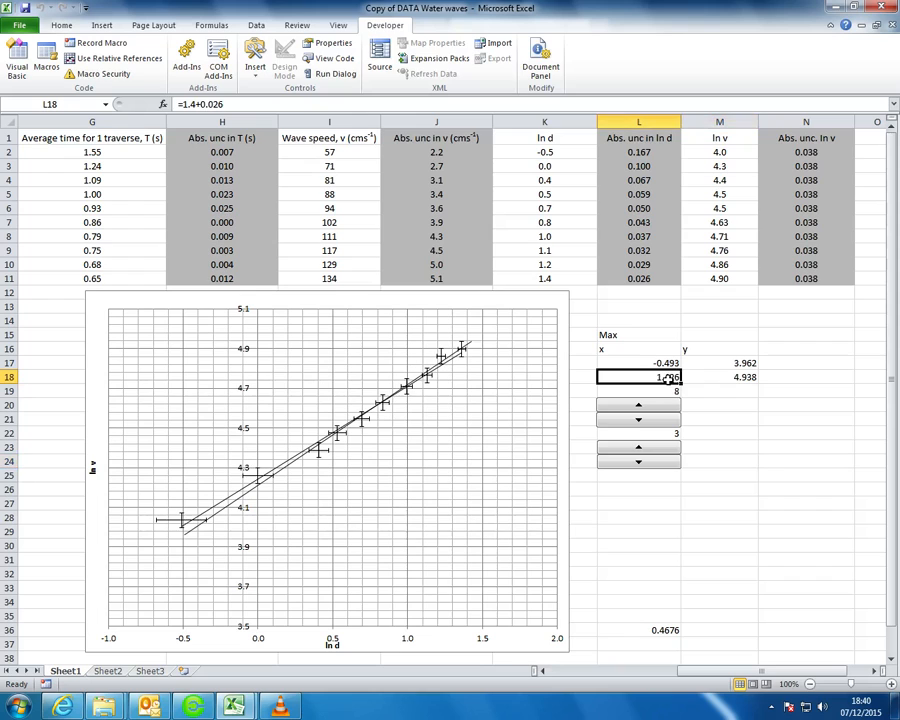
click(626, 362)
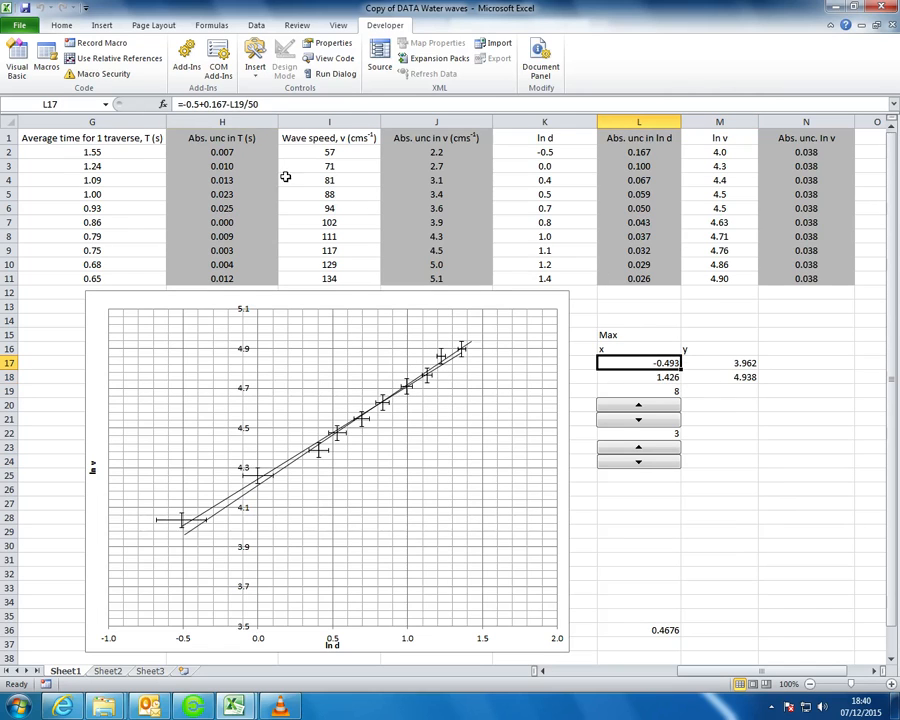
double_click(645, 366)
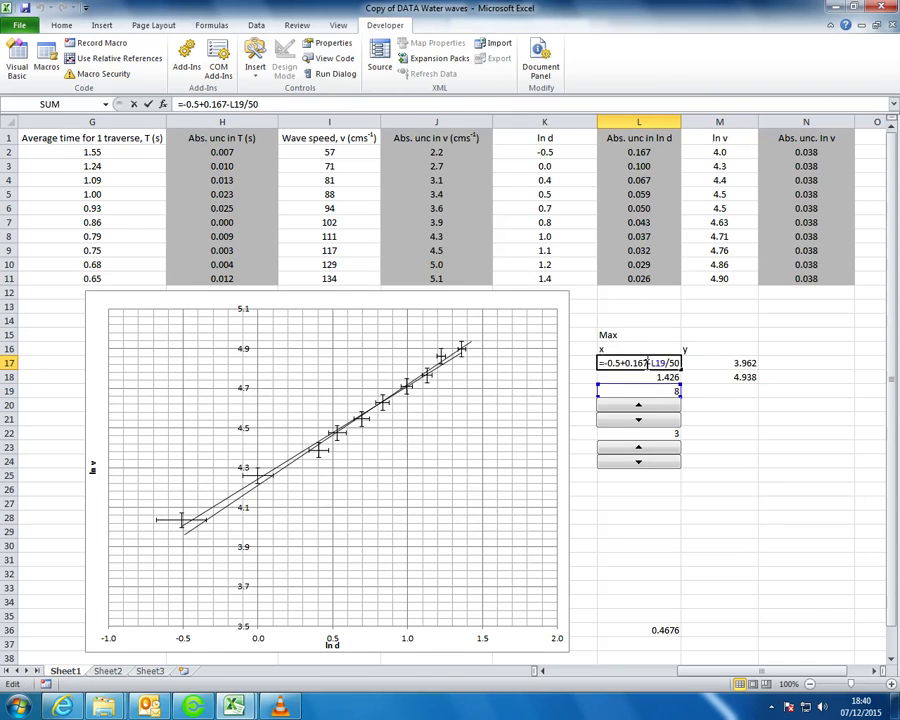
click(668, 376)
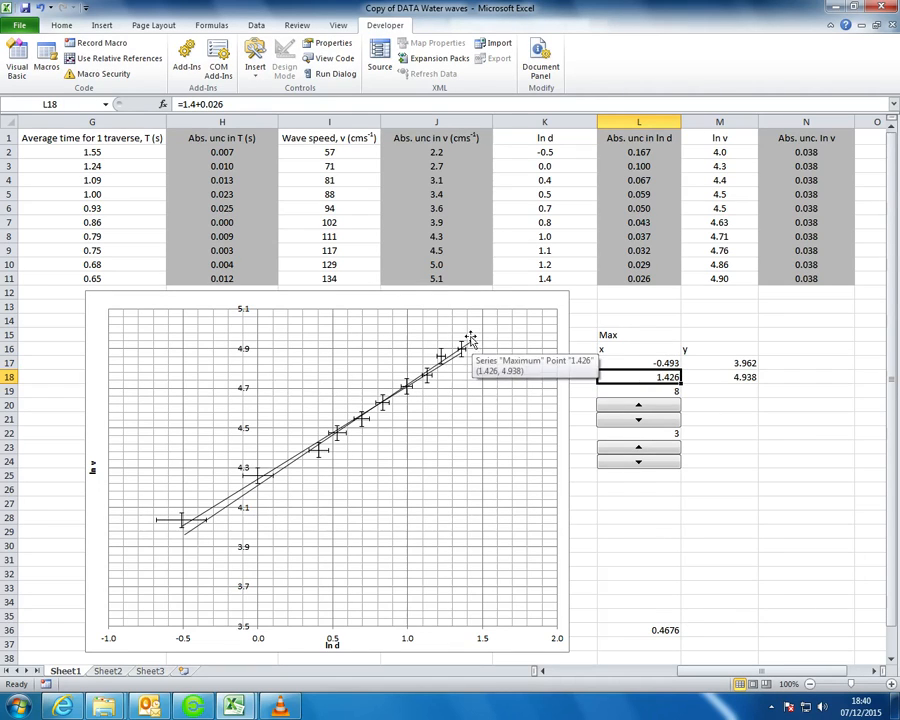
double_click(664, 377)
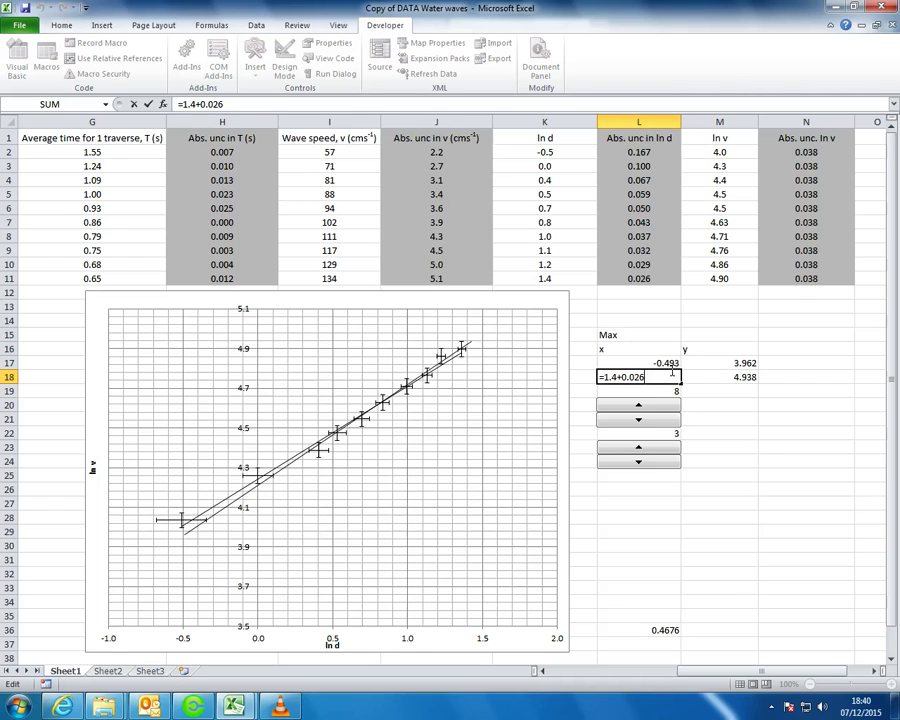
text(-)
click(670, 432)
text(/50)
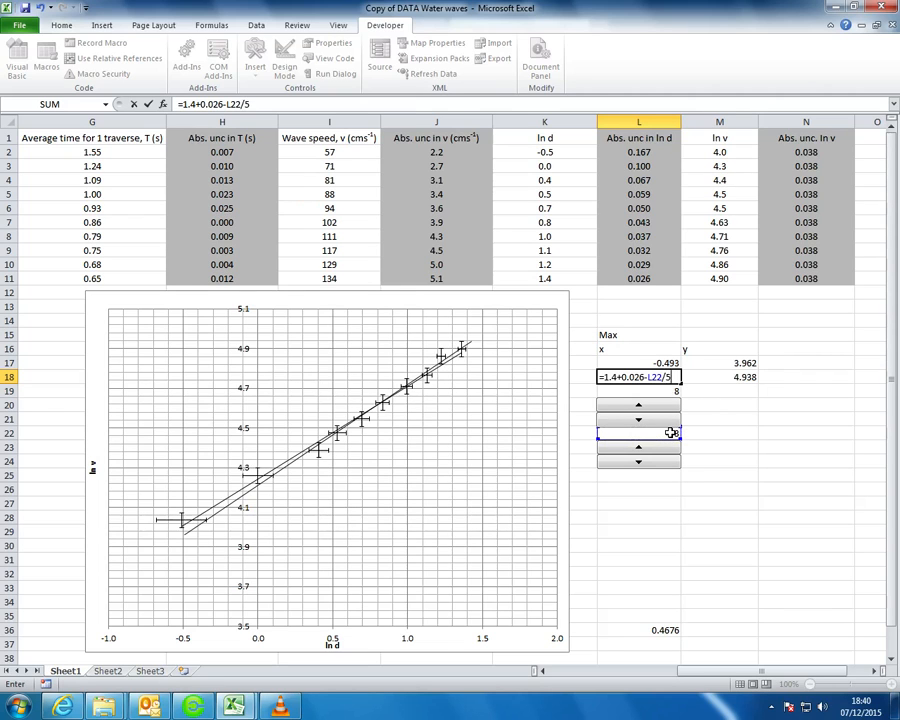
key(Return)
click(755, 440)
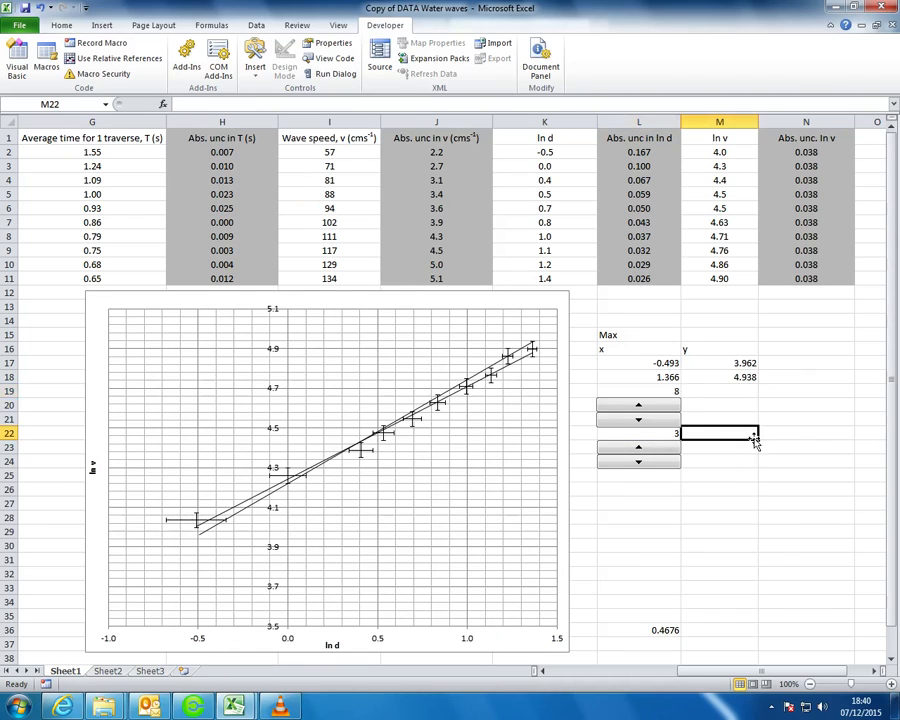
Test how the second spin button moves the Maximum line's upper end, stepping L22 up and down and finishing at 0
click(650, 466)
click(652, 466)
click(652, 466)
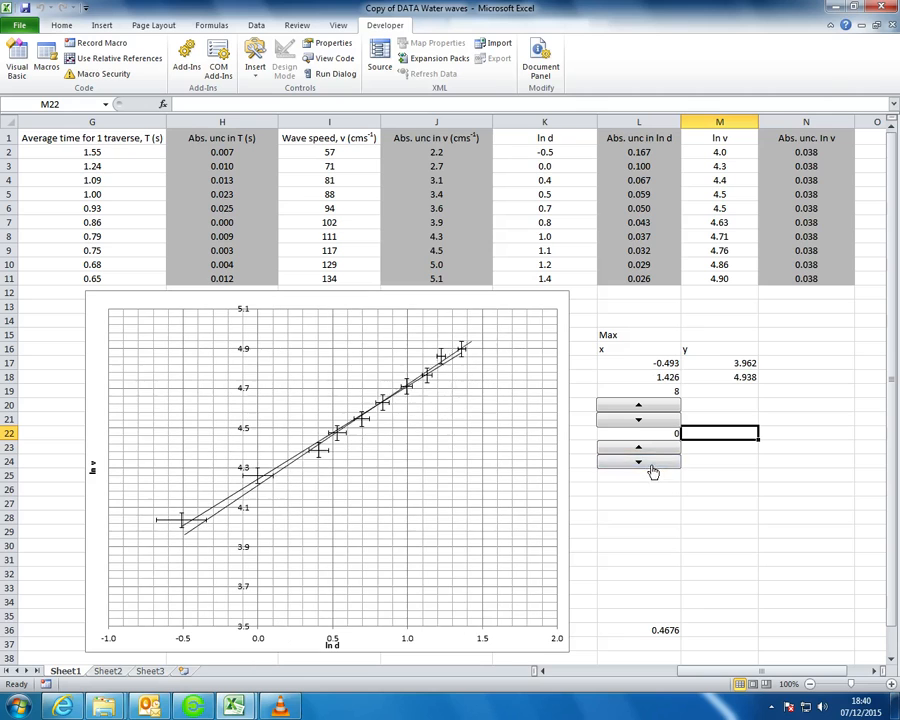
click(655, 451)
click(655, 451)
click(655, 451)
click(655, 451)
click(657, 464)
click(657, 465)
click(657, 465)
click(657, 465)
click(656, 449)
click(656, 449)
click(656, 449)
click(656, 449)
click(660, 463)
click(660, 463)
click(660, 463)
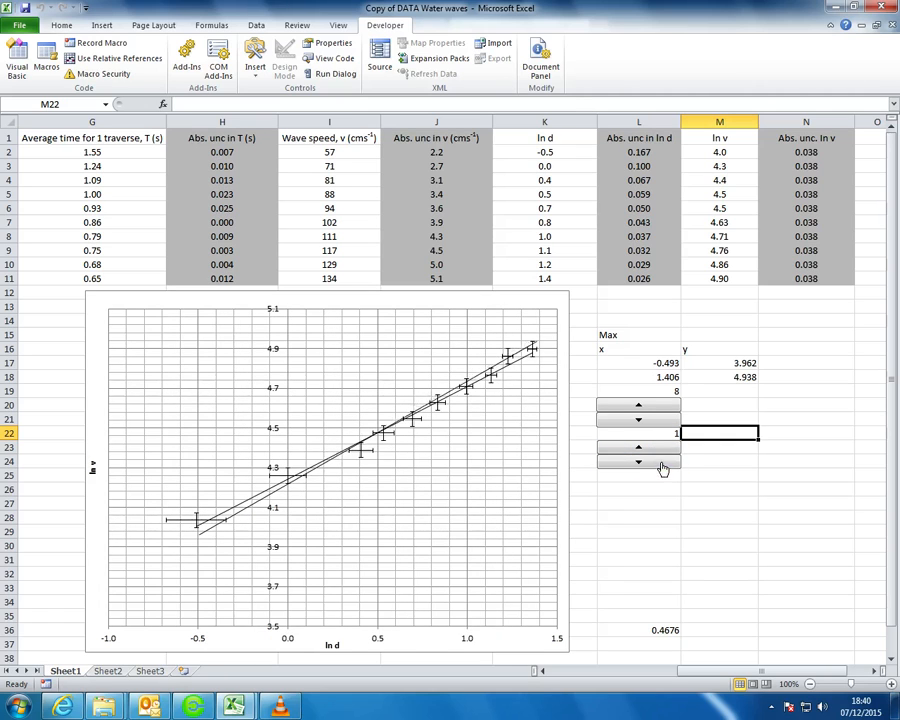
click(660, 464)
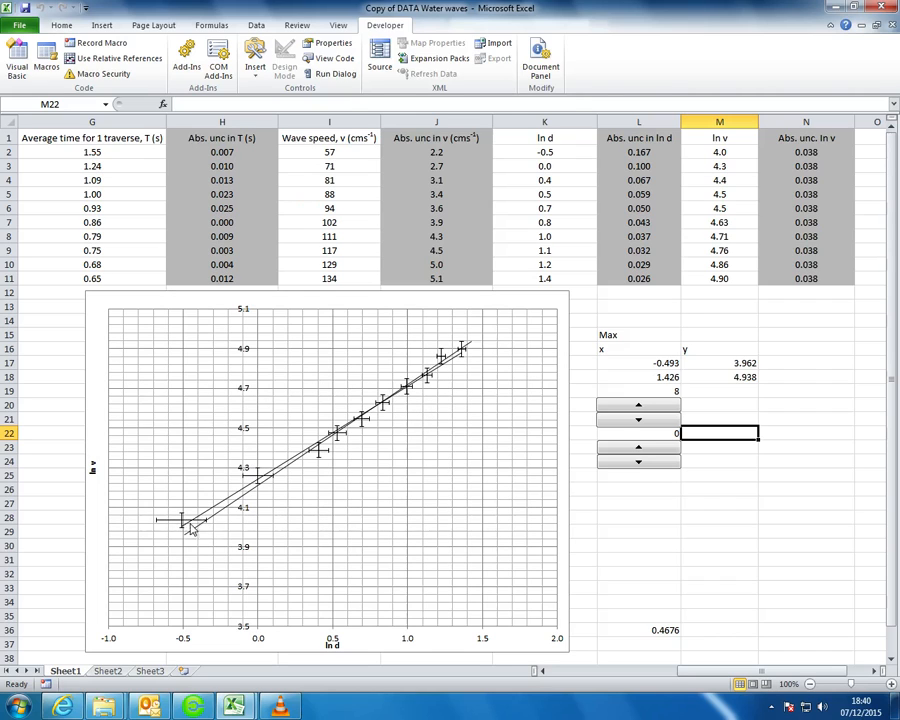
Steepen the Maximum line within the error bars by stepping L19 down to 6 and L22 up to 3
click(649, 421)
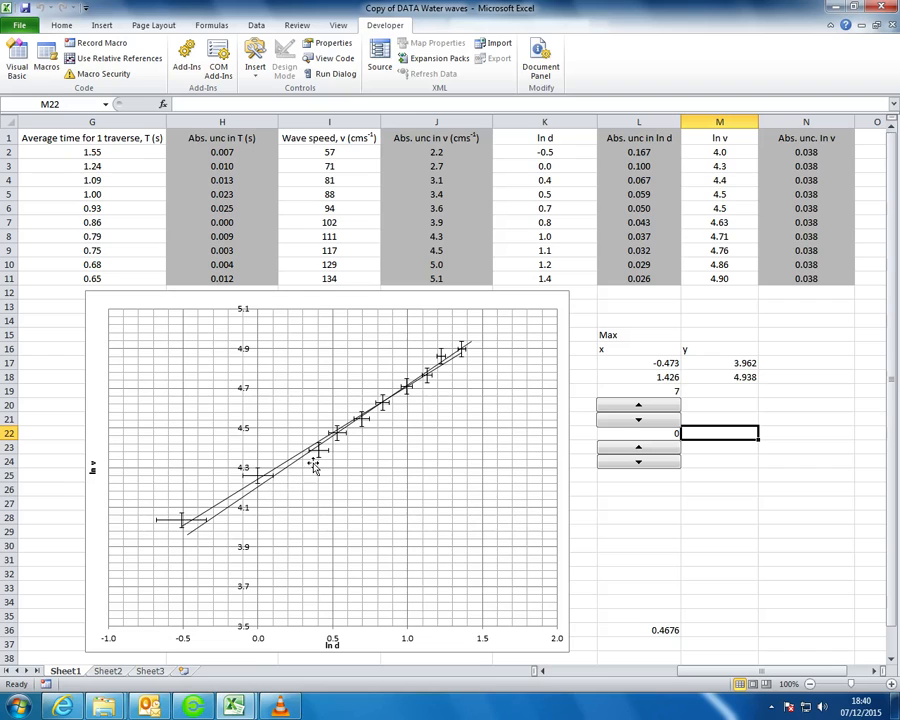
click(652, 421)
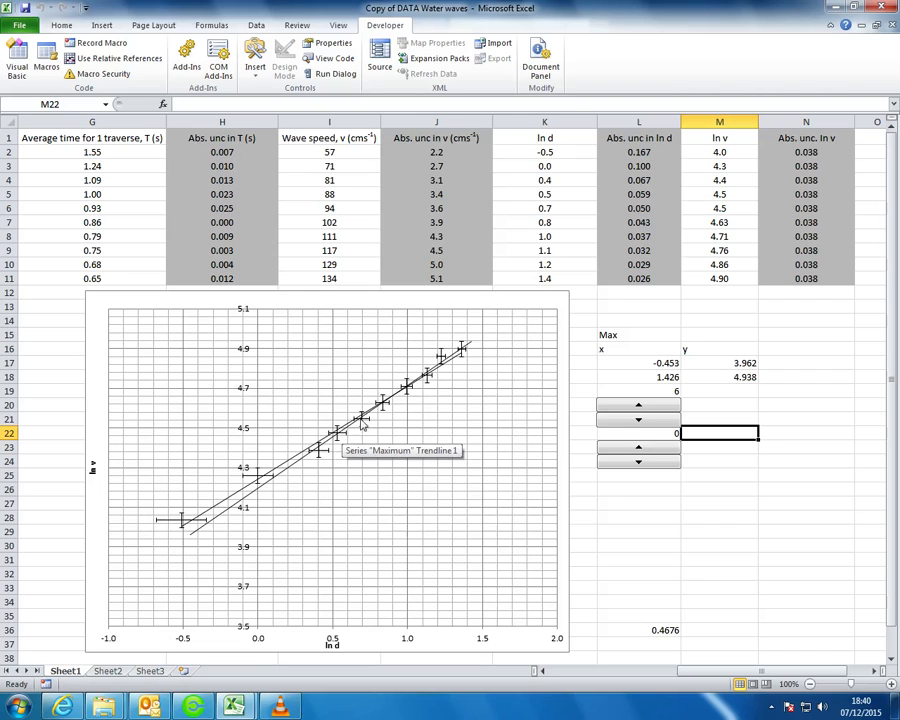
click(645, 450)
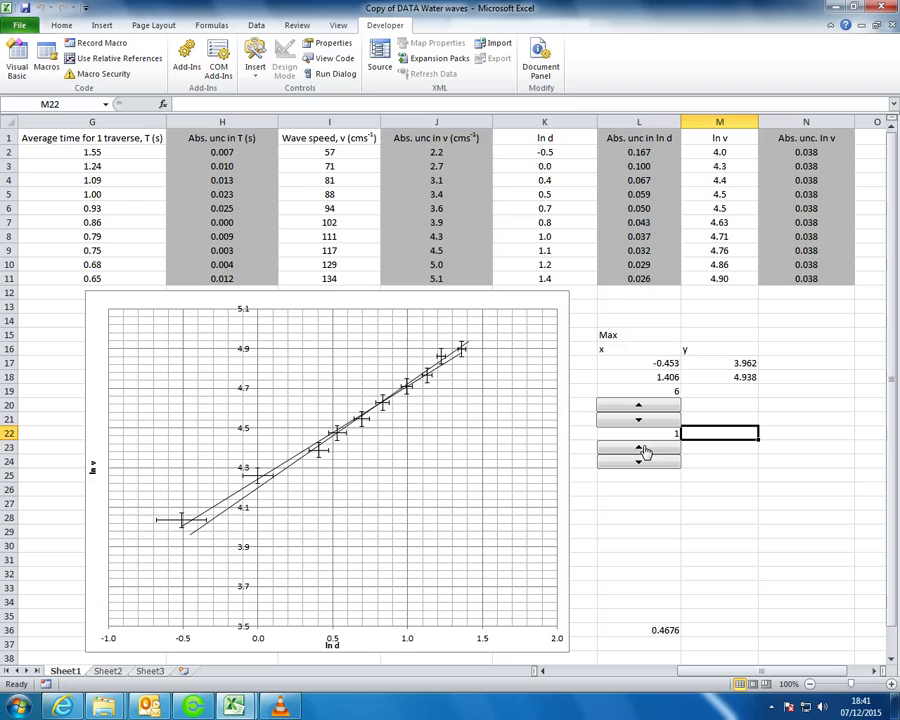
click(645, 450)
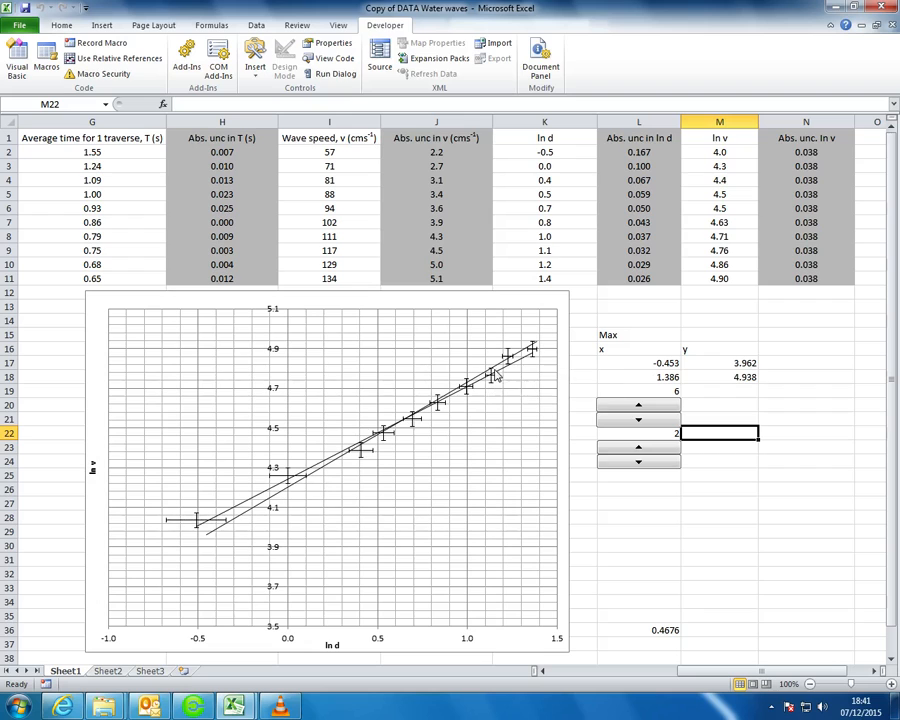
click(640, 451)
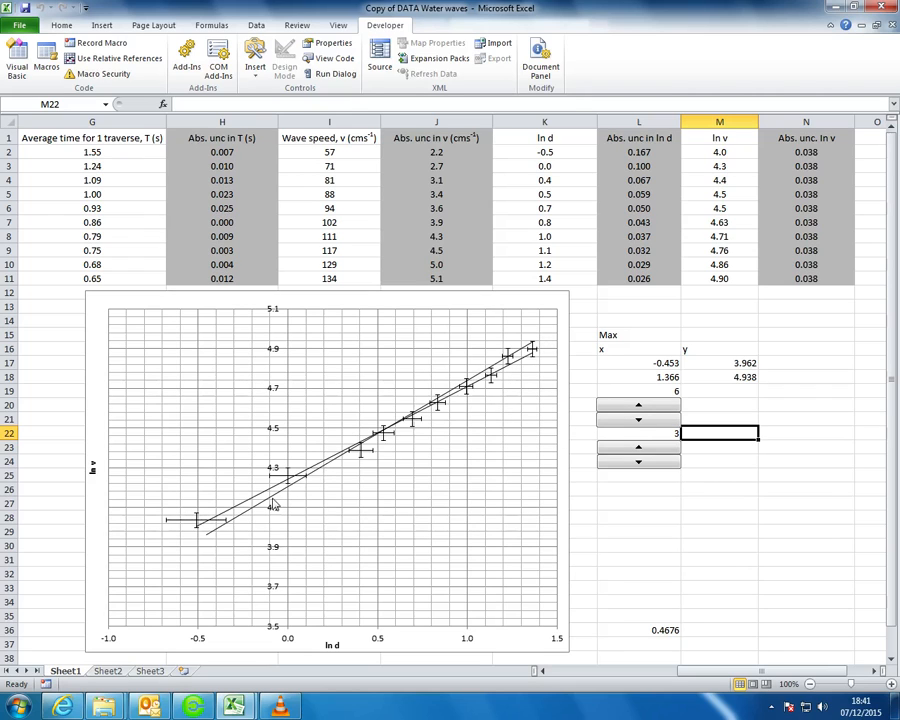
right_click(213, 536)
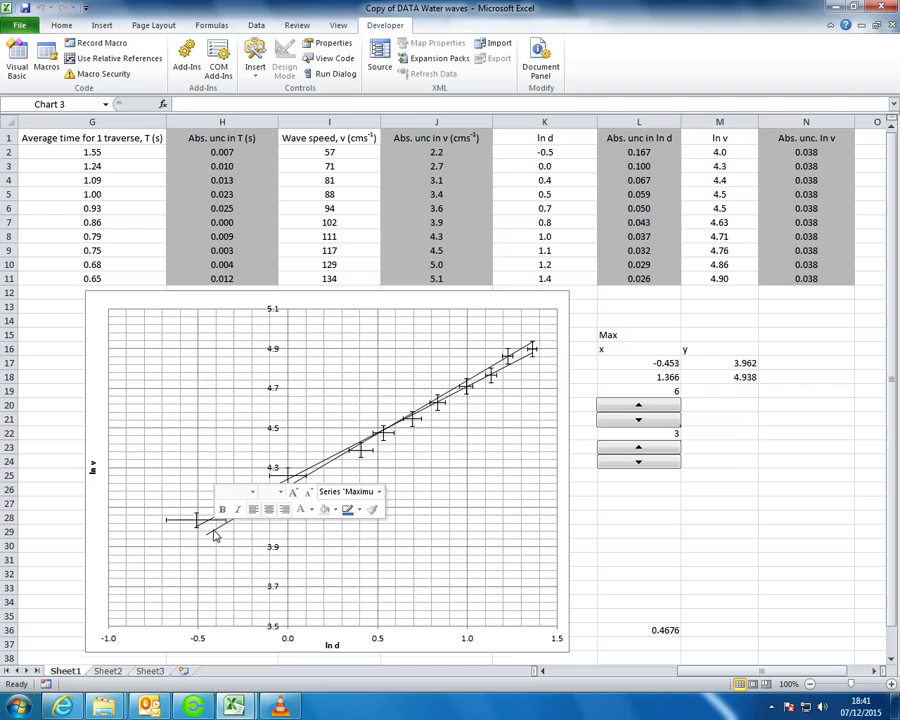
key(Escape)
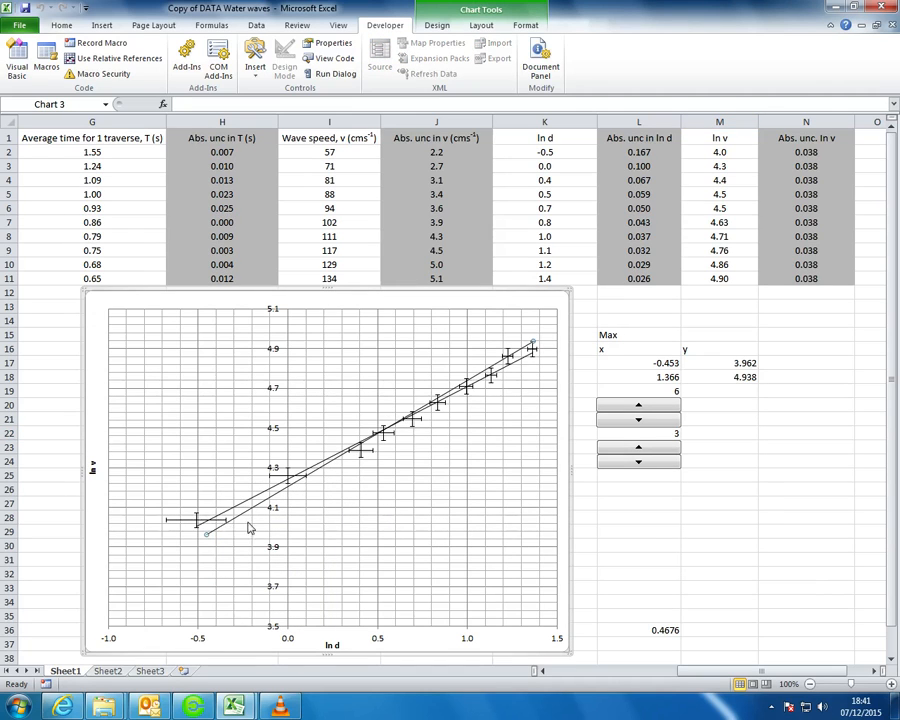
click(639, 503)
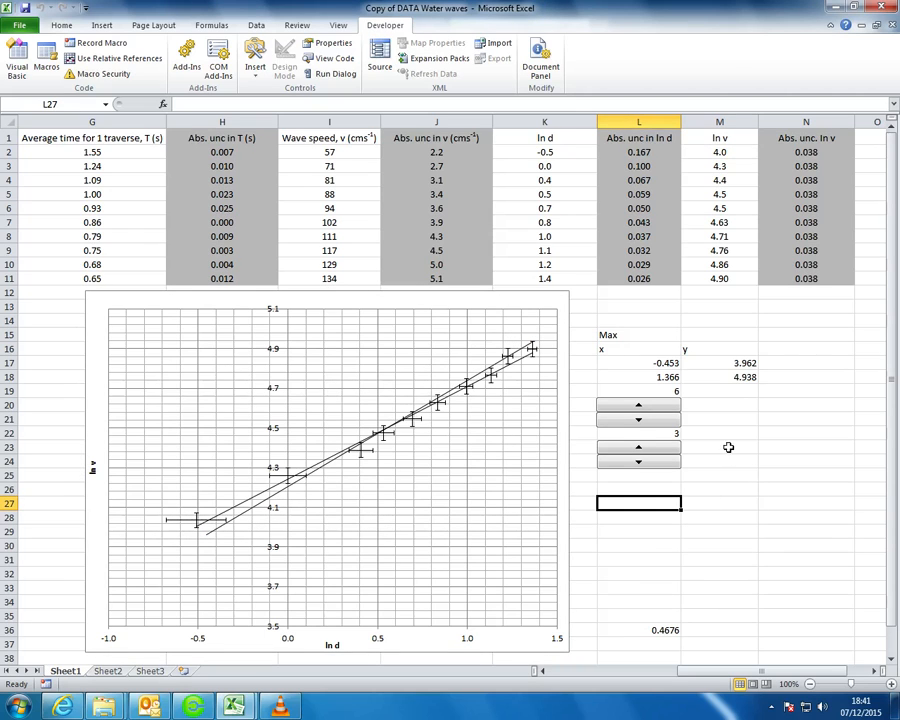
Label a second data block with Min in L26, x in L27 and y in M27
click(645, 487)
text(Min)
key(Return)
text(x)
click(740, 502)
text(y)
Enter the first Min x value in L28 as the formula =-0.5-0.167
click(676, 519)
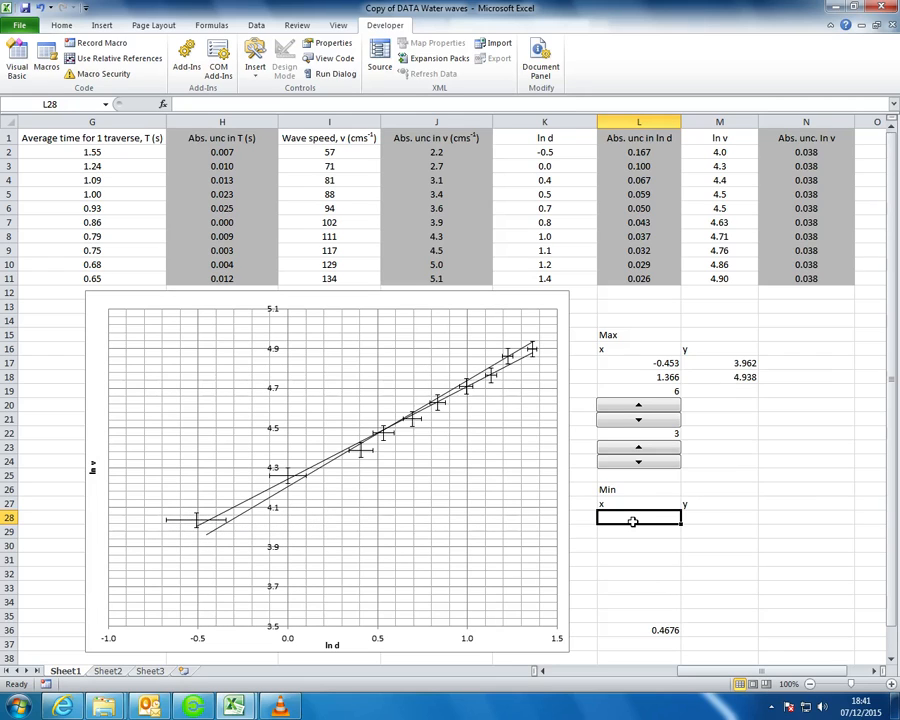
text(=-0.5+0.)
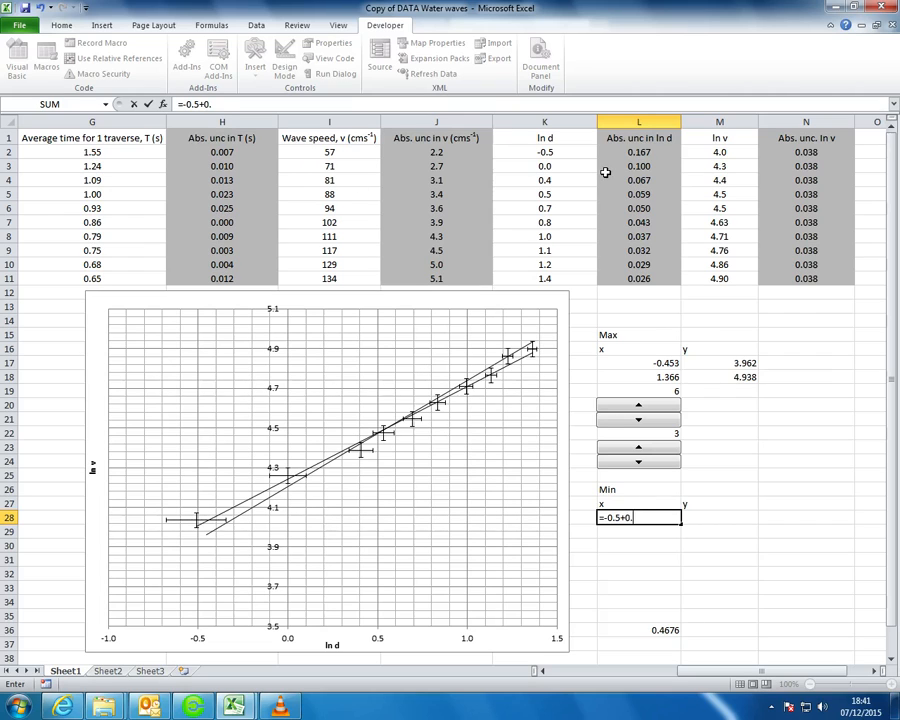
key(Up)
key(Right)
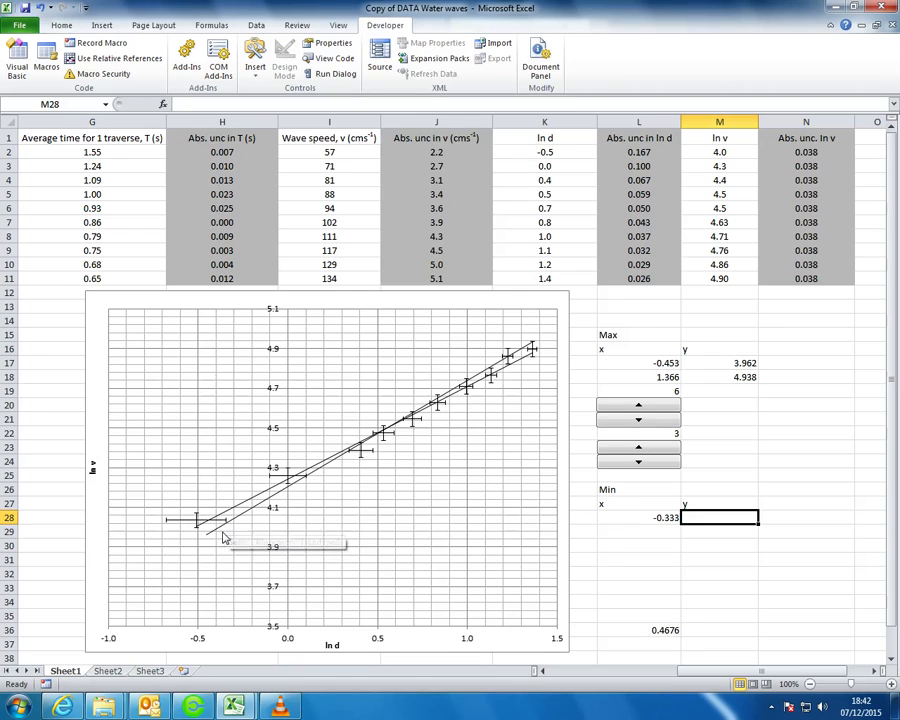
double_click(620, 517)
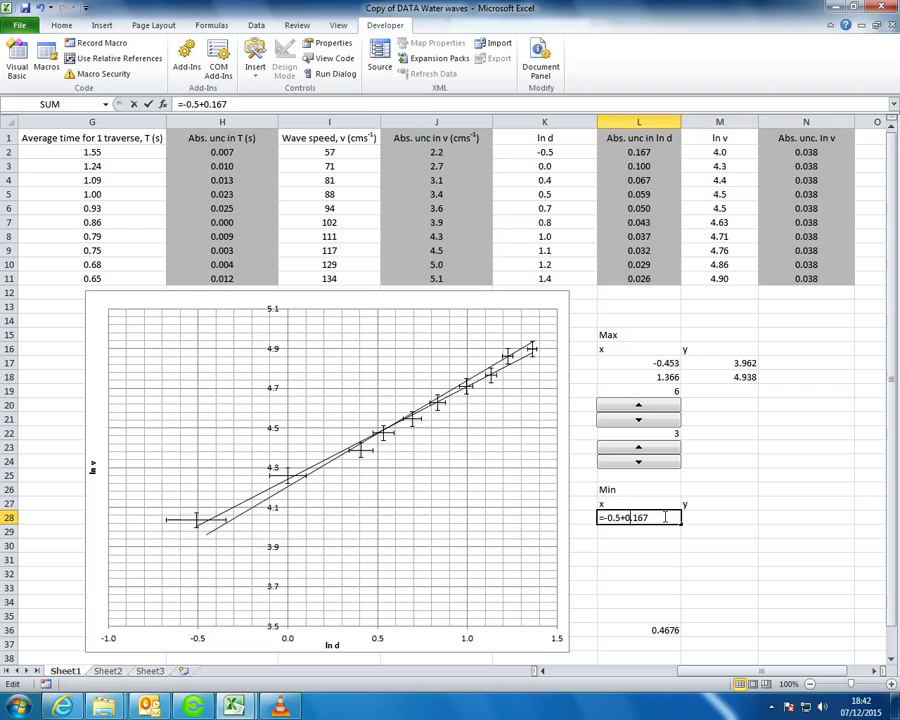
key(BackSpace)
text(-)
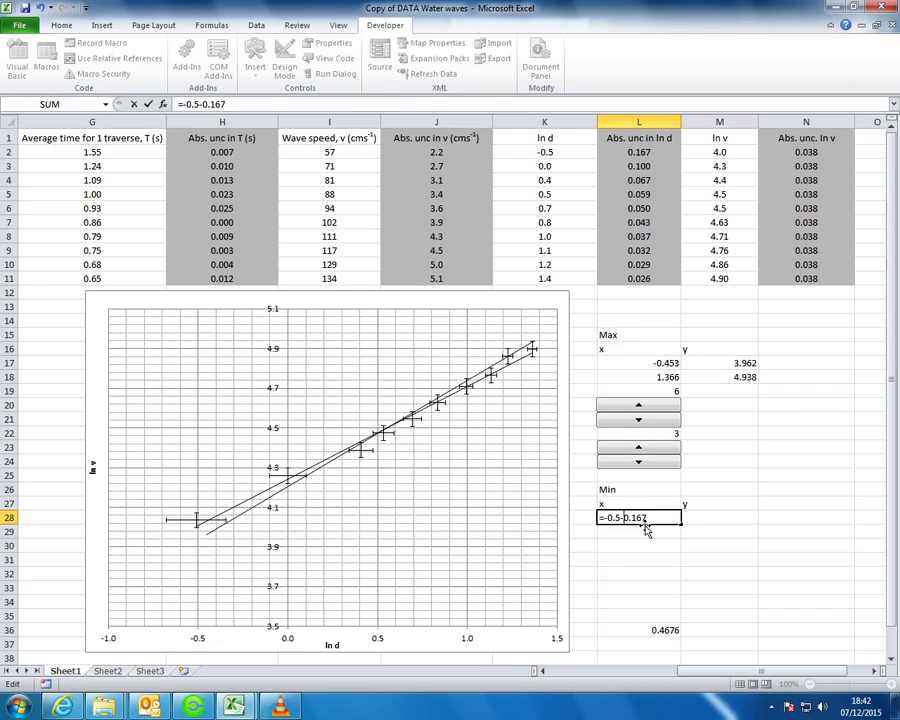
key(Return)
Enter the first Min y value in M28 as the formula =4.0+0.038
click(690, 517)
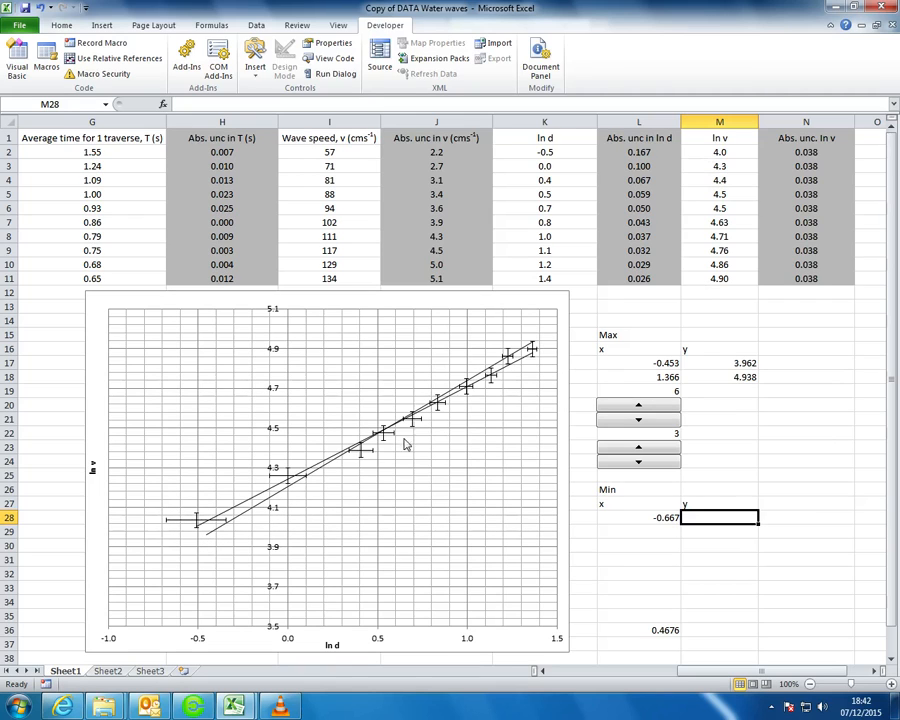
double_click(741, 517)
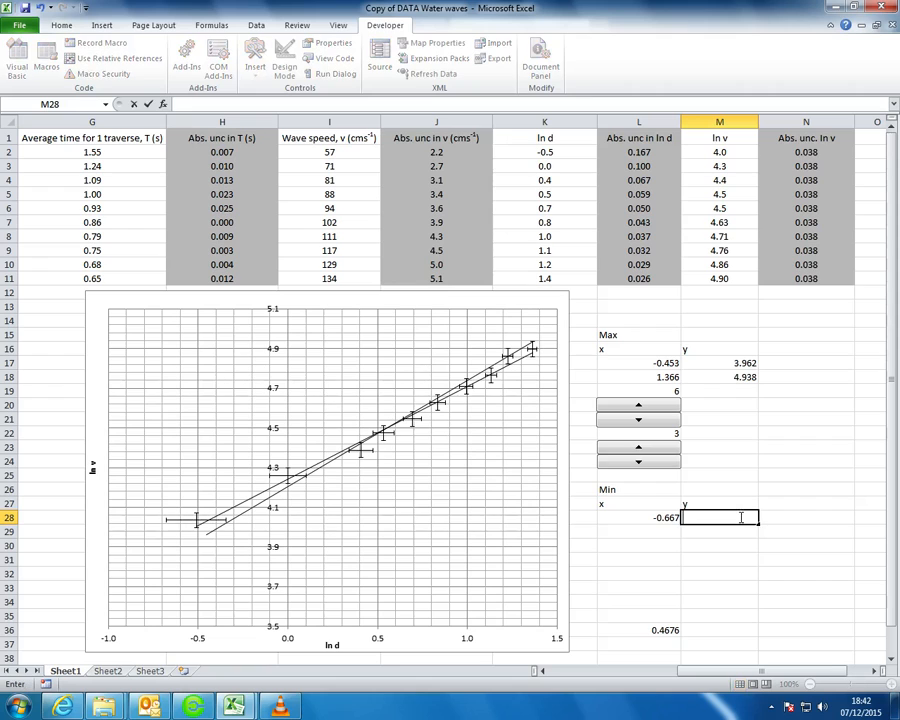
text(=4.0+0.038)
key(Return)
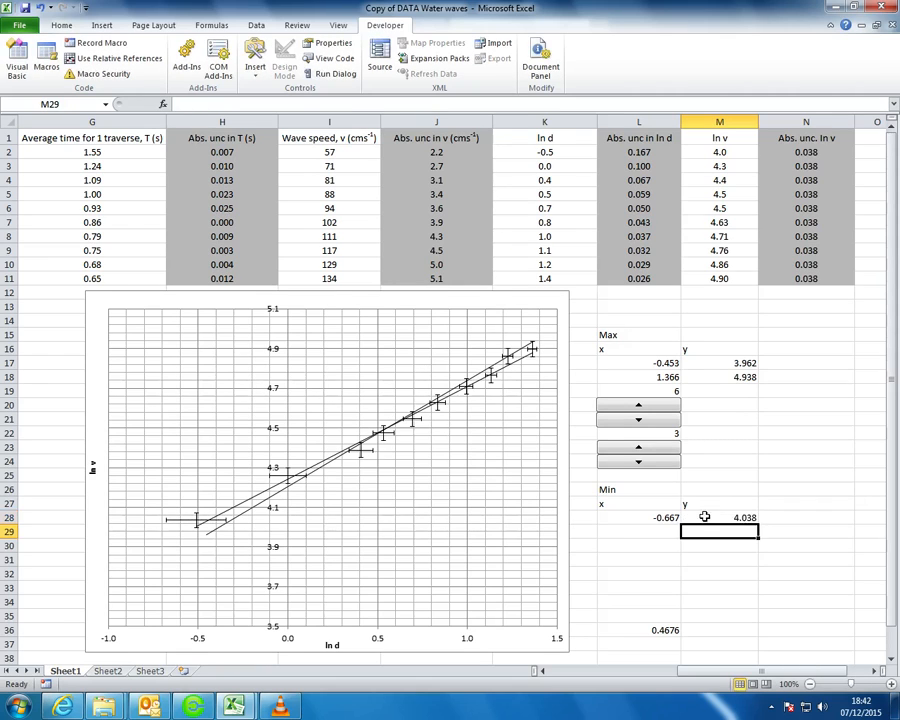
Dismiss the Windows color scheme message and enter the second Min x value in L29 as =1.4+0.026
click(664, 531)
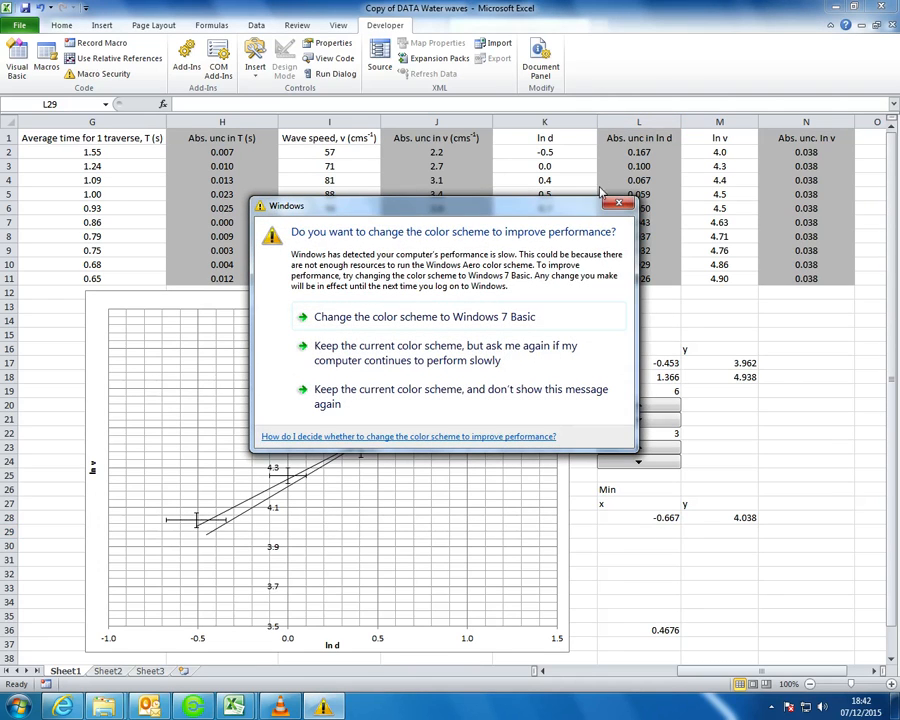
click(618, 204)
text(=1.4+)
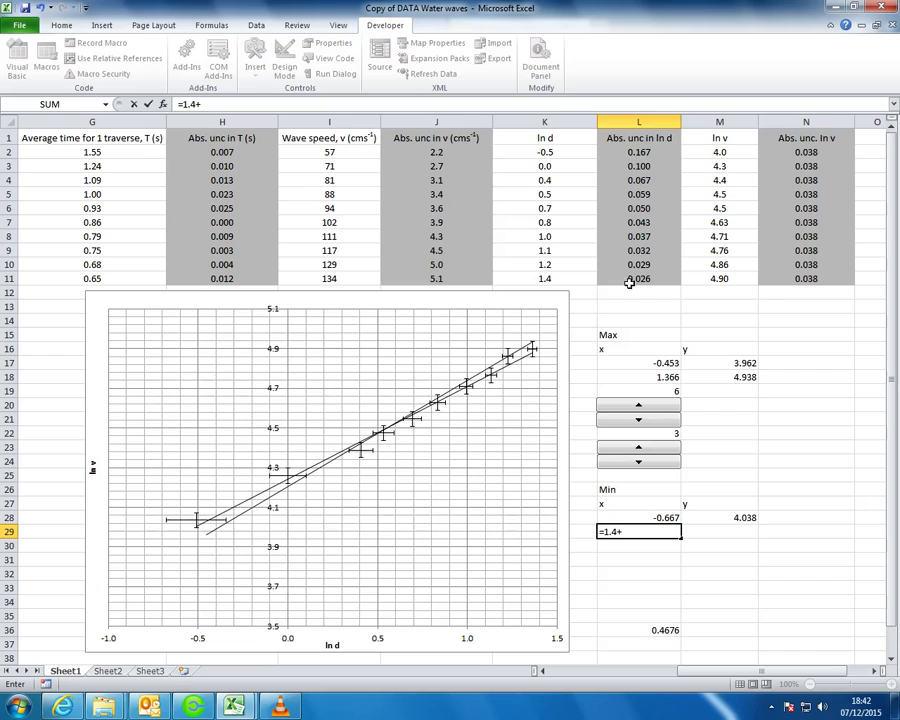
text(0.026)
key(Return)
Enter the second Min y value in M29 as the formula =4.9-0.038
double_click(744, 532)
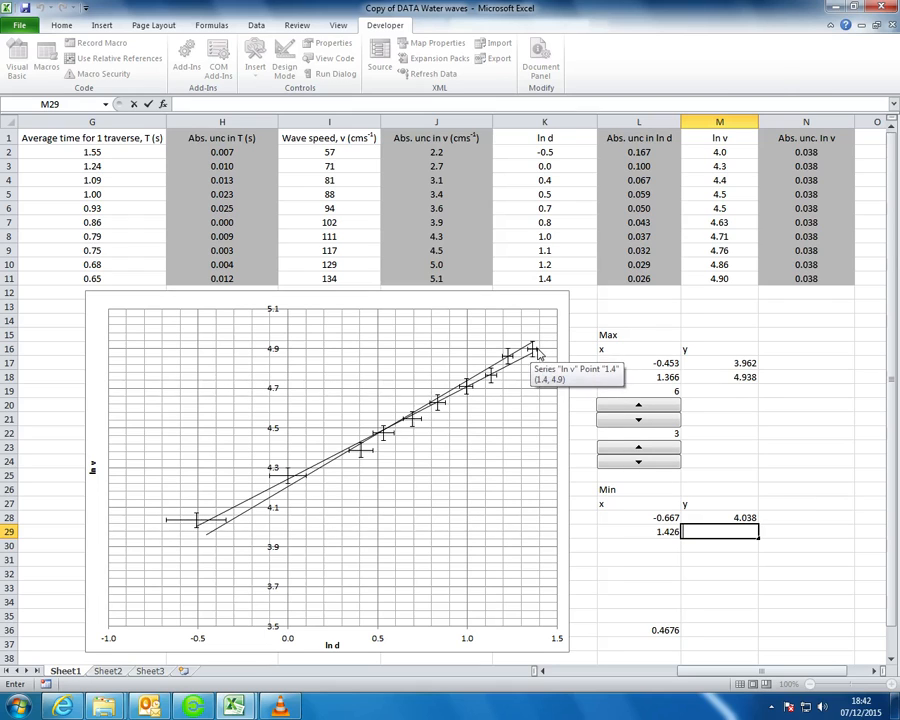
text(=4.9-0.038)
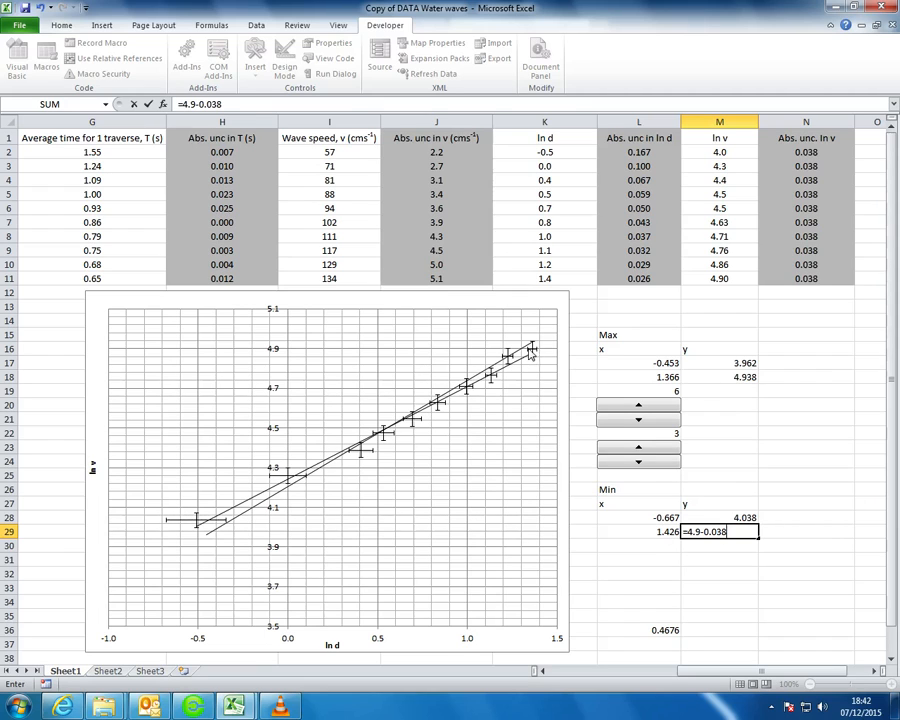
mouse_move(533, 350)
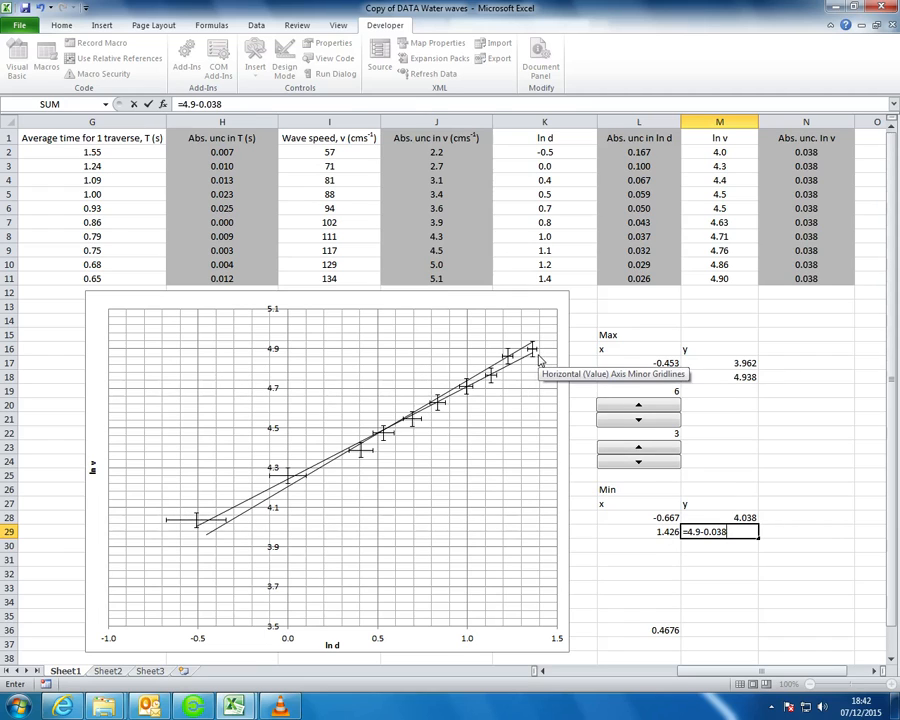
key(Return)
Add a chart series named Minimum with L28:L29 as its X values
right_click(420, 485)
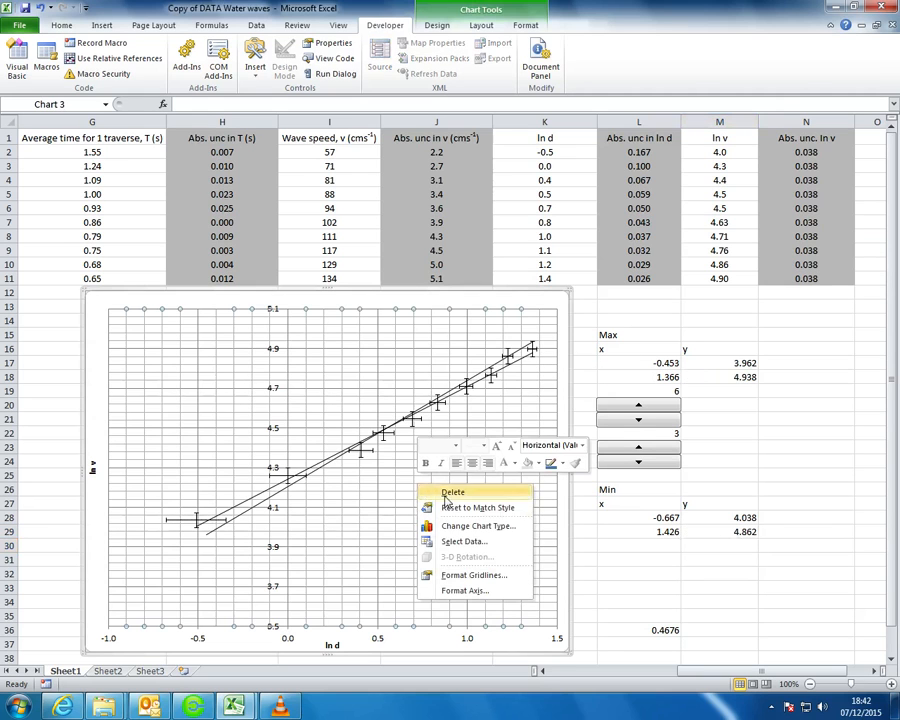
click(494, 541)
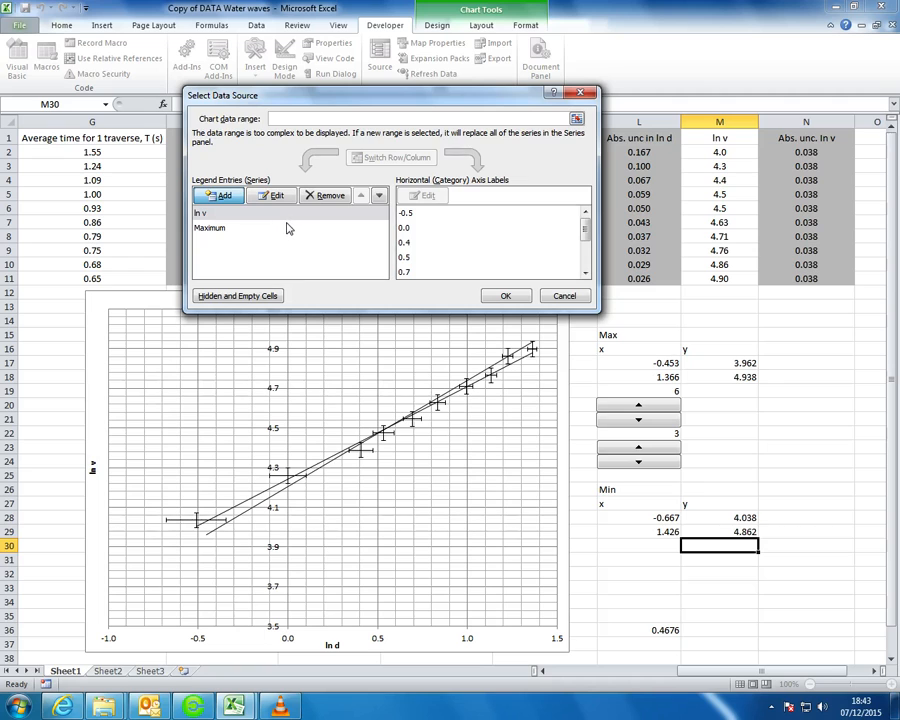
click(218, 195)
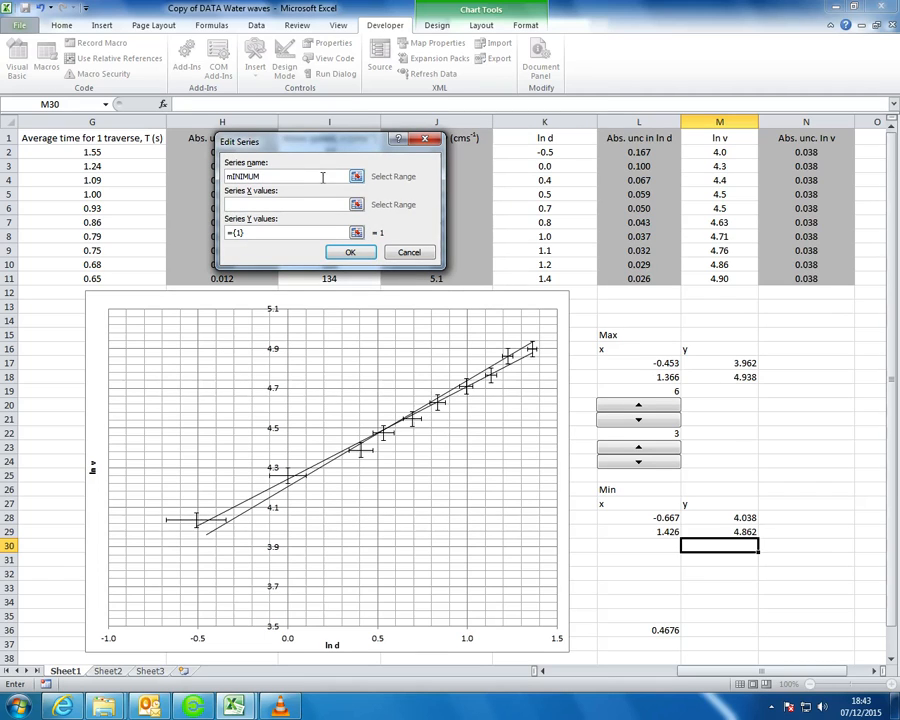
drag(293, 178, 216, 174)
text(M)
click(356, 204)
click(654, 517)
drag(654, 517, 660, 531)
click(428, 165)
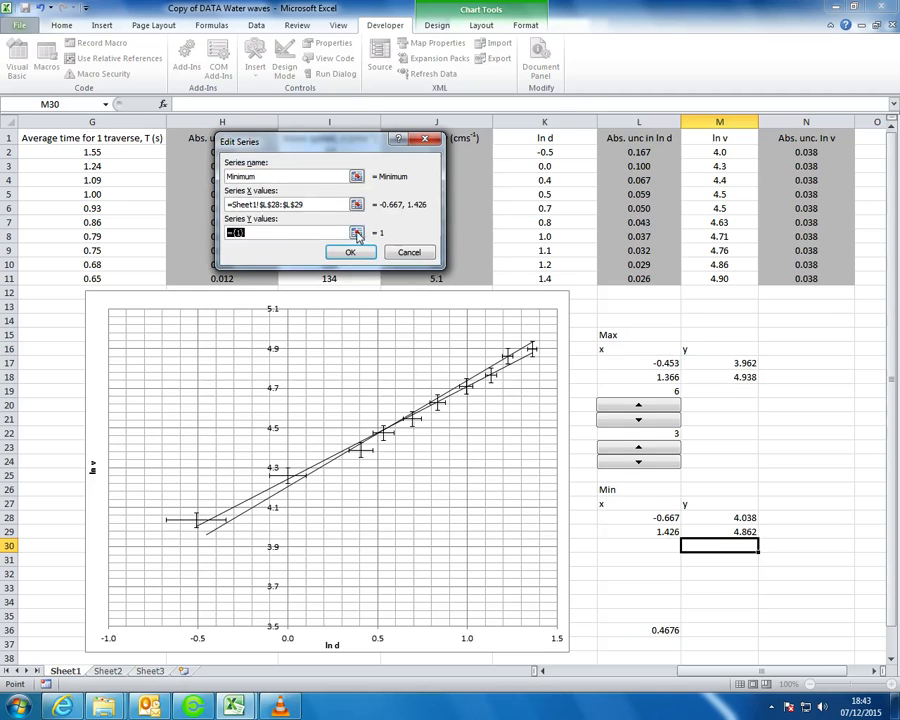
Set the Minimum series' Y values to M28:M29 and apply the new series to the chart
click(357, 233)
drag(735, 517, 742, 535)
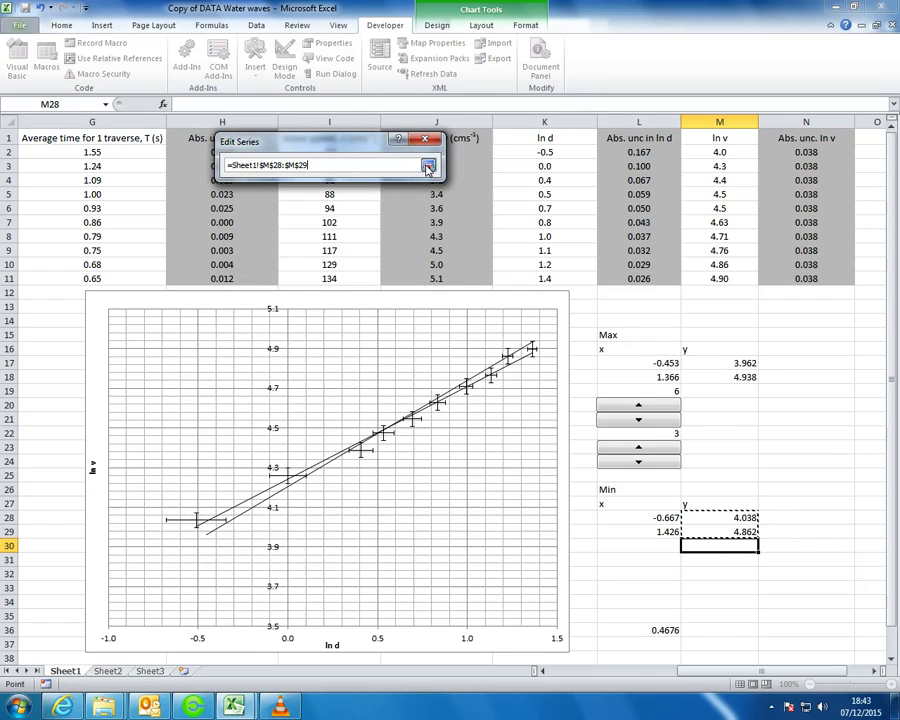
click(428, 165)
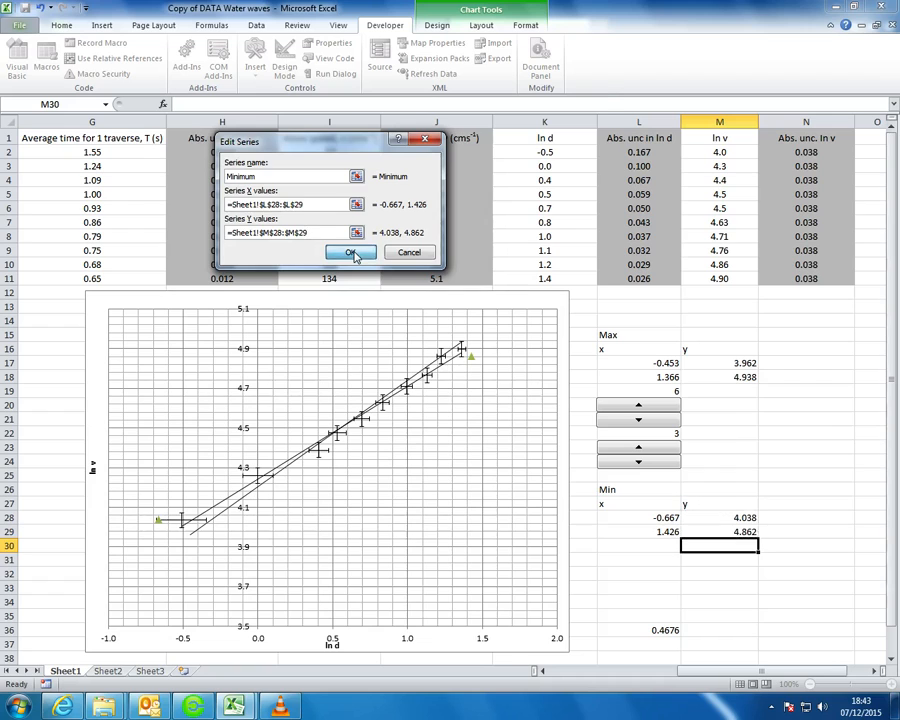
click(350, 253)
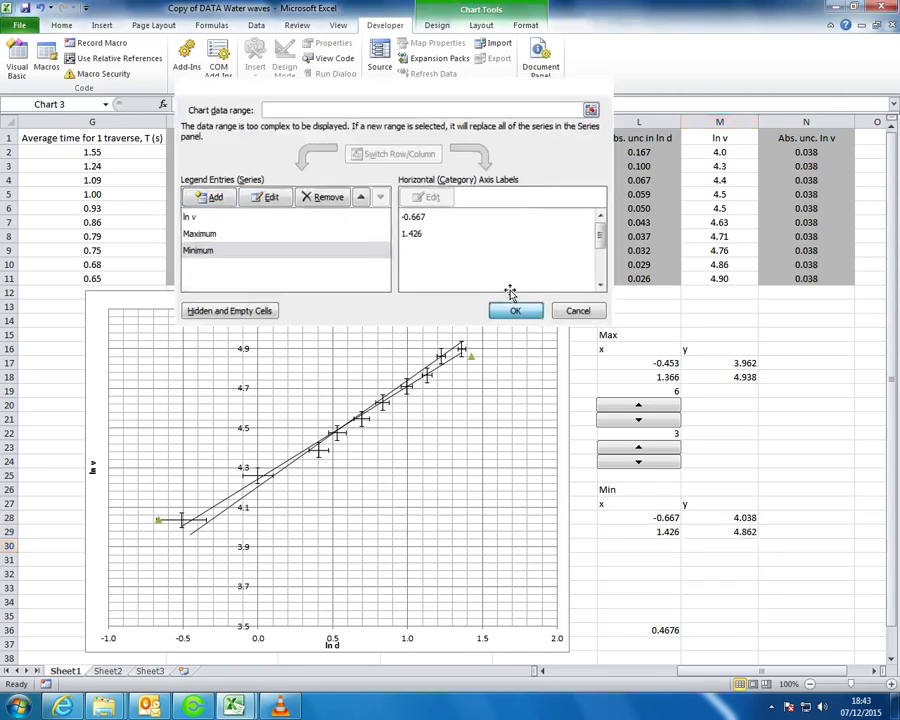
click(510, 286)
Change the first Min y formula in M28 to =4+0.06
click(418, 394)
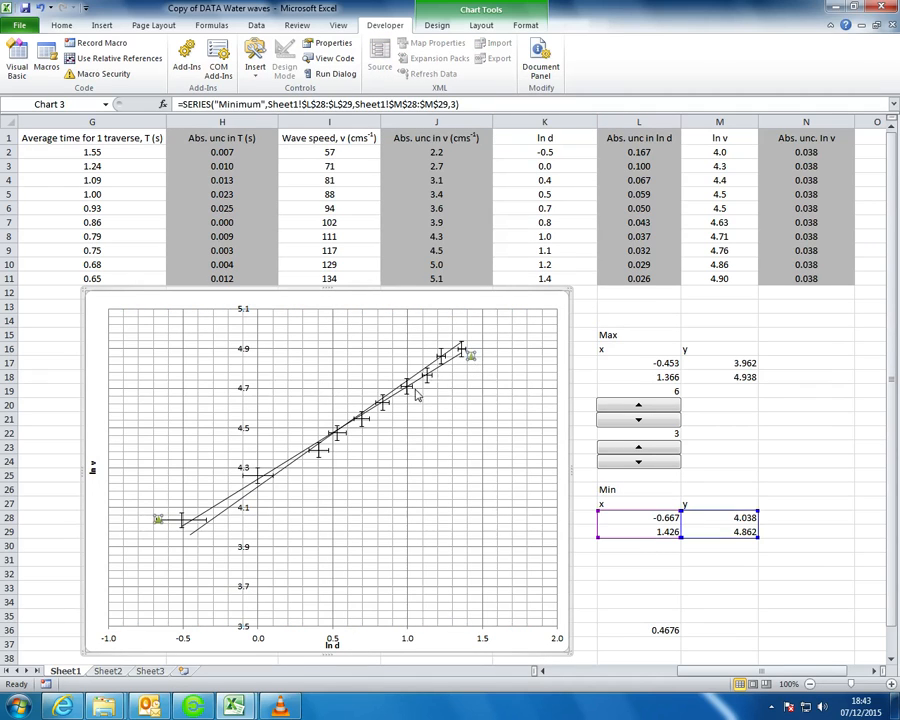
click(159, 522)
click(164, 538)
click(158, 520)
click(733, 518)
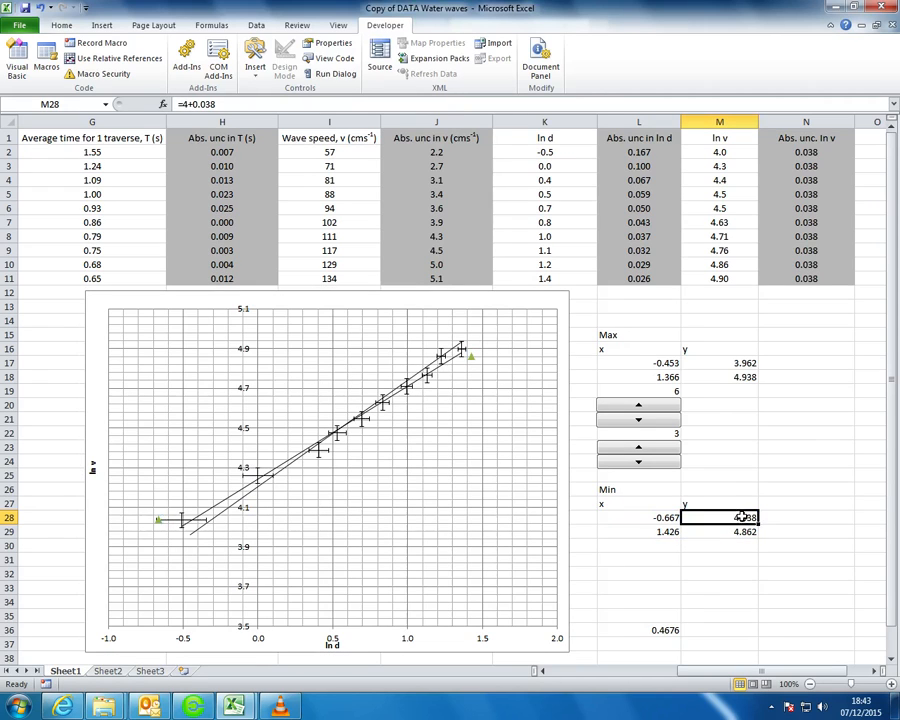
double_click(741, 516)
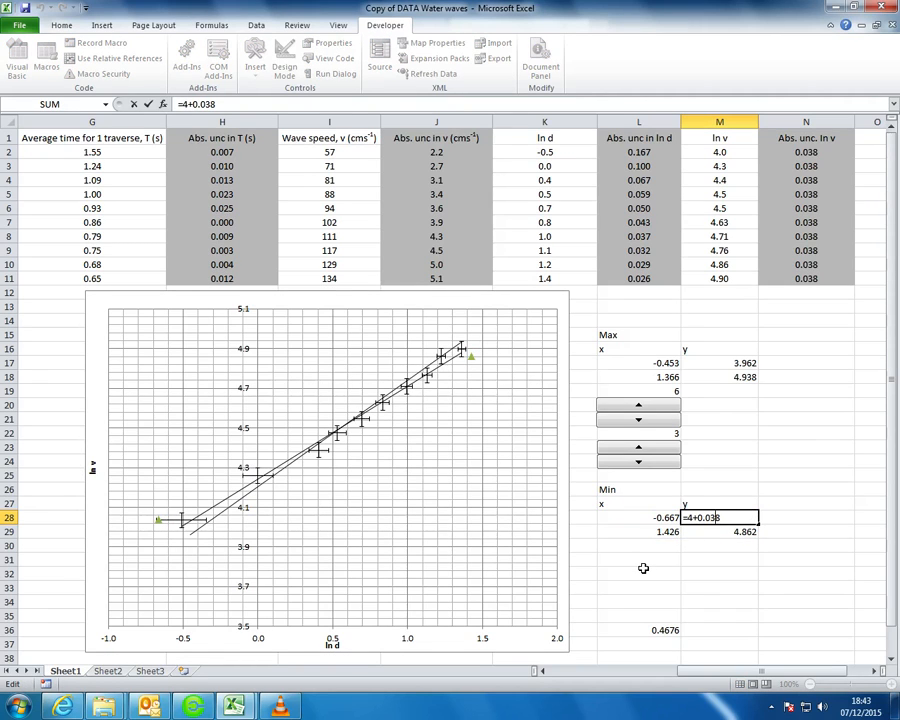
key(BackSpace)
key(BackSpace)
key(BackSpace)
text(06)
key(Return)
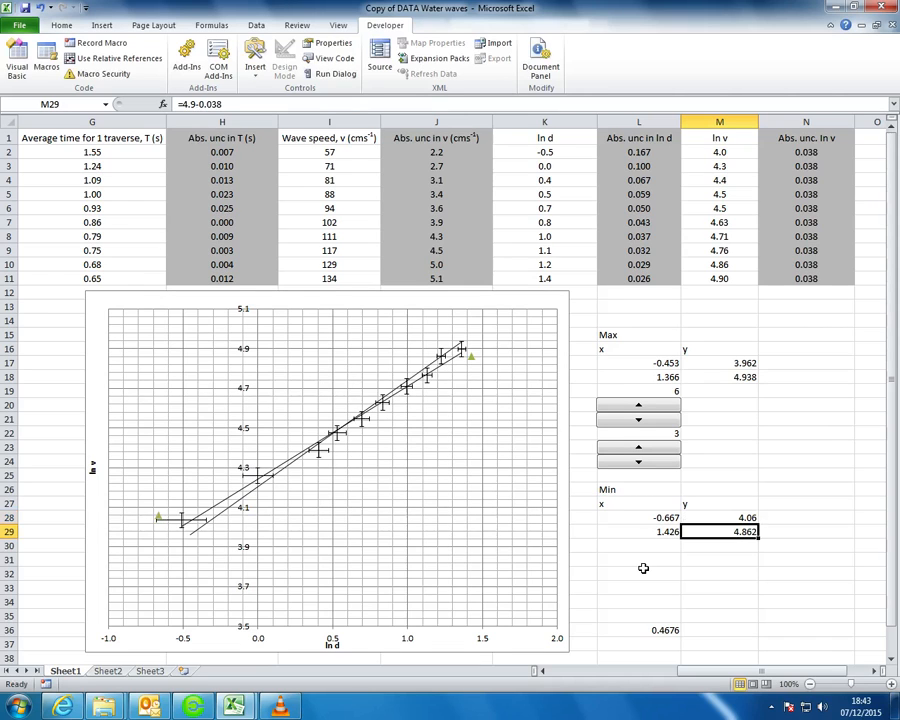
Raise the first Min y value in M28 with the formula =4+0.07
double_click(746, 519)
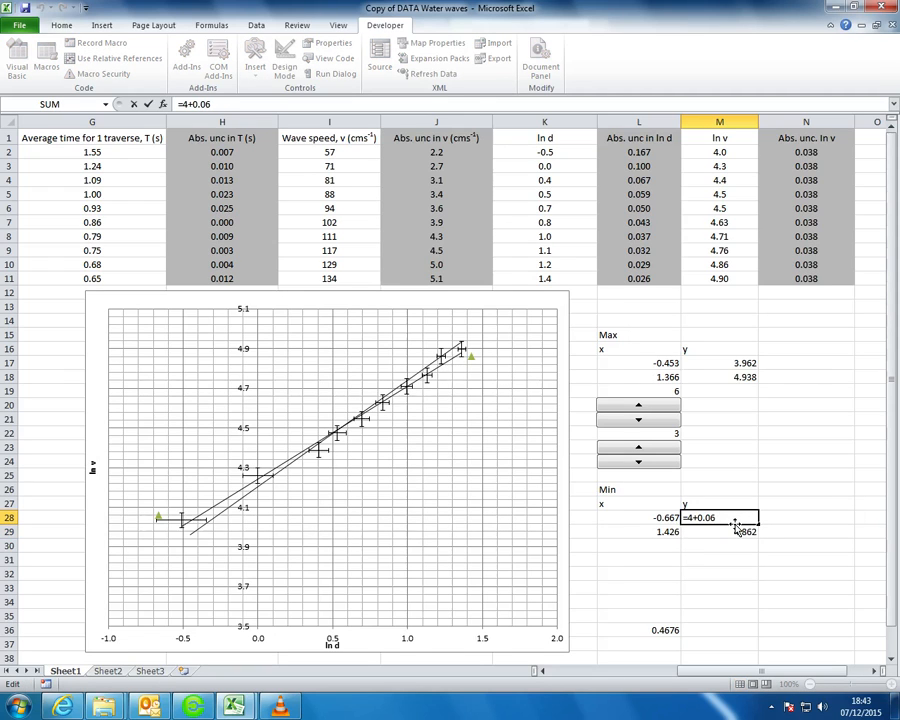
key(Return)
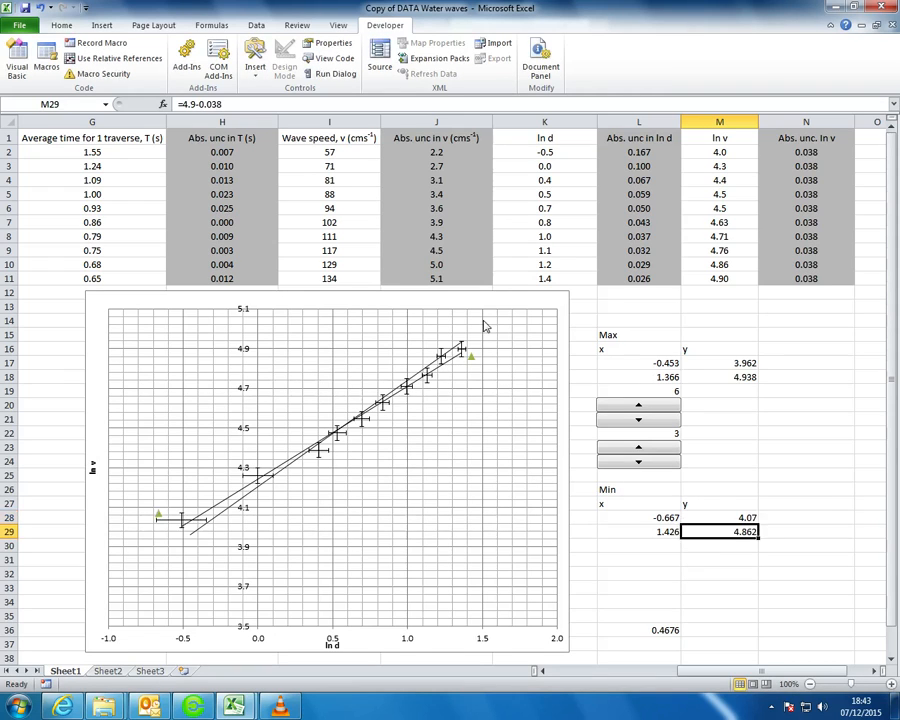
click(693, 545)
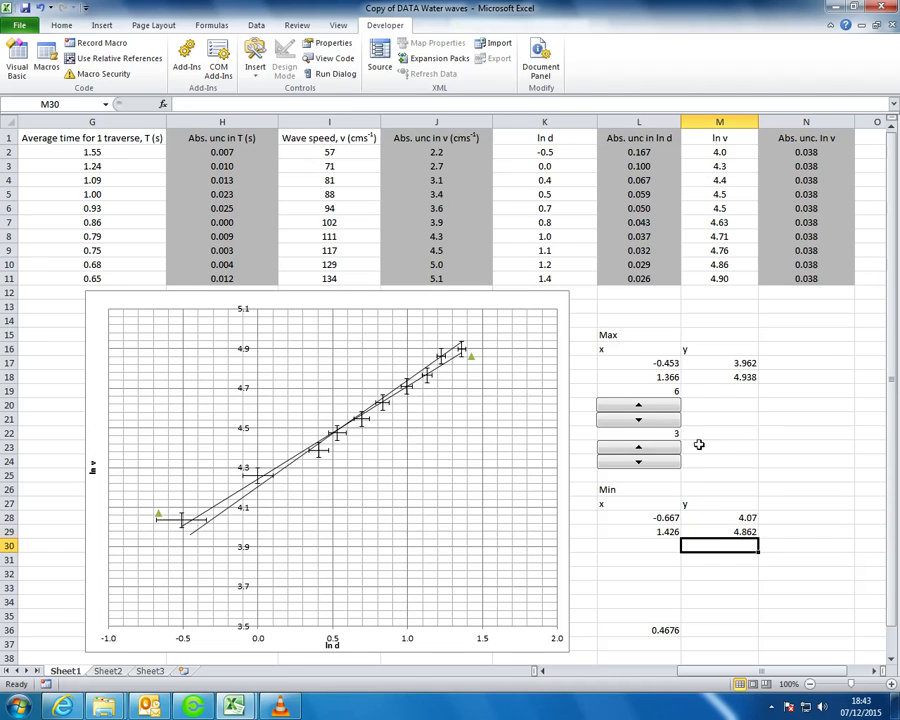
Draw two form-control spin buttons below the Min values in column L, over rows 31–32 and rows 34–35
click(98, 25)
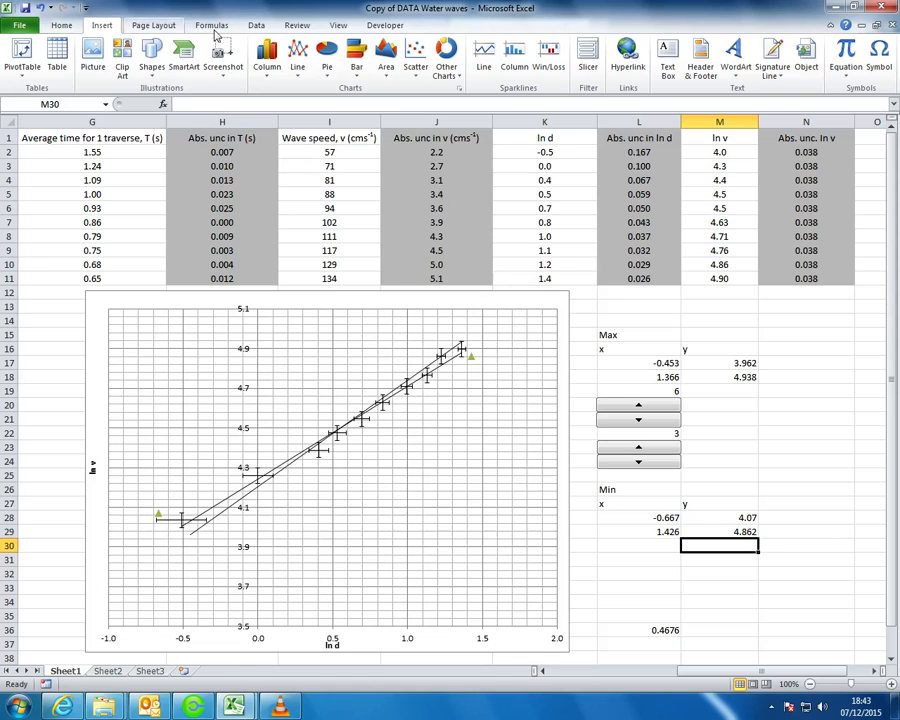
click(384, 25)
click(255, 62)
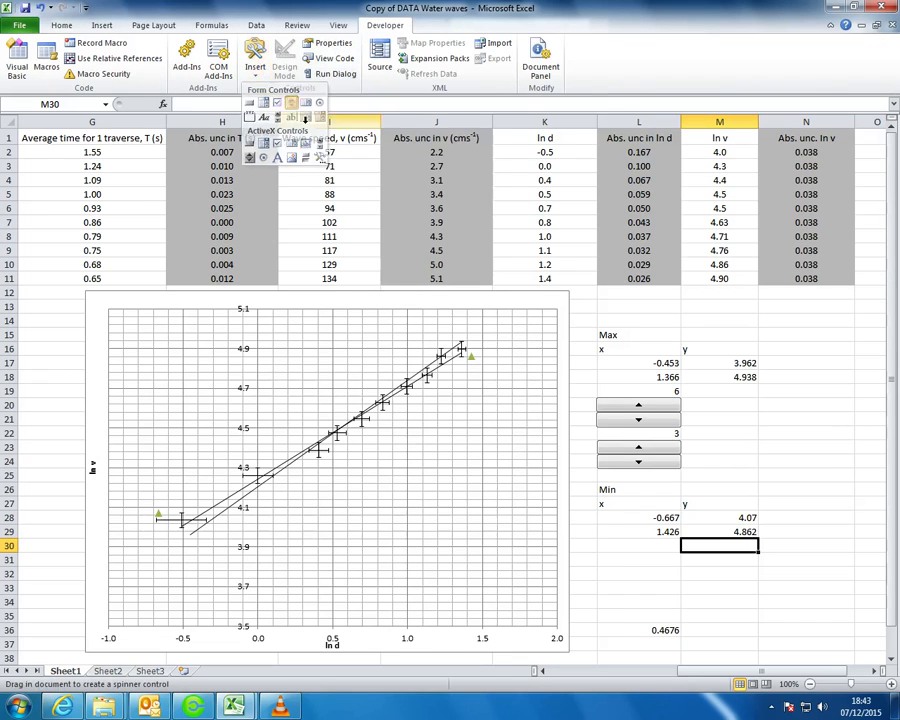
click(296, 101)
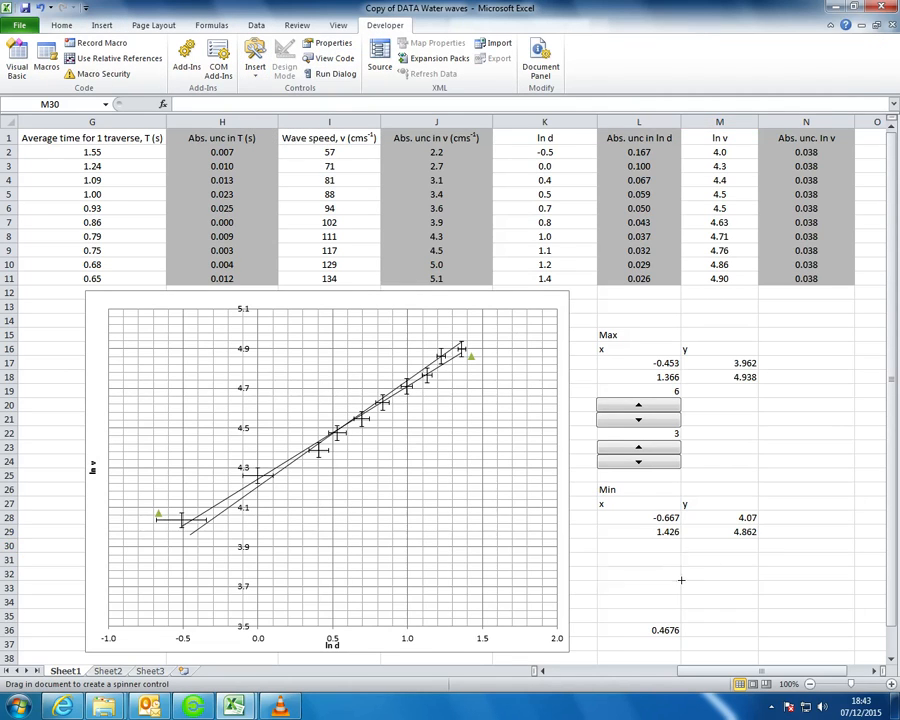
drag(597, 550, 683, 581)
click(255, 62)
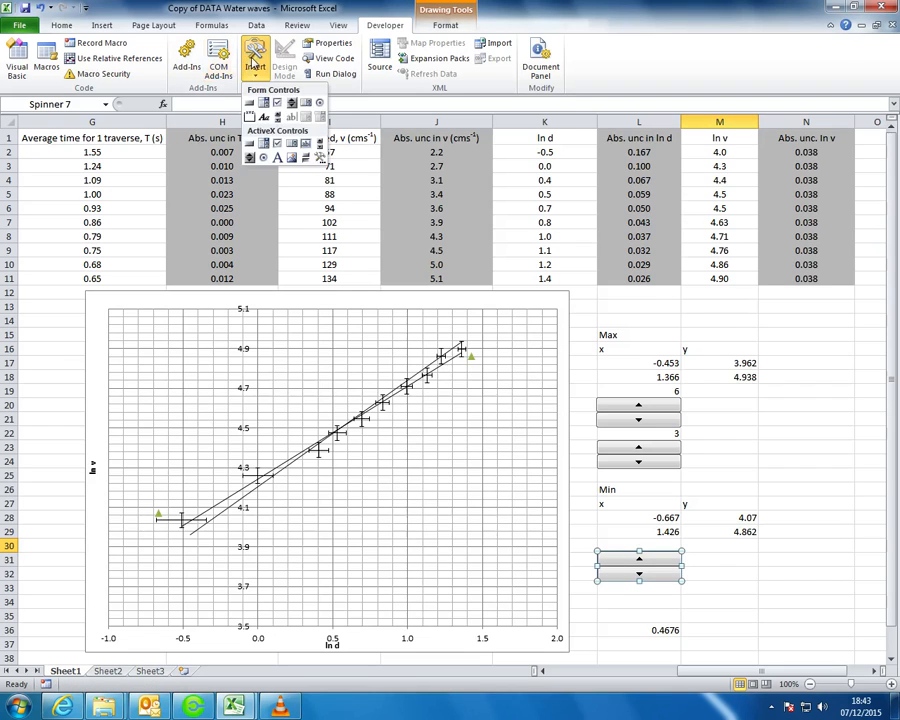
click(296, 101)
drag(599, 595, 681, 623)
click(725, 604)
Link the spin button over rows 31–32 to cell L30
right_click(651, 560)
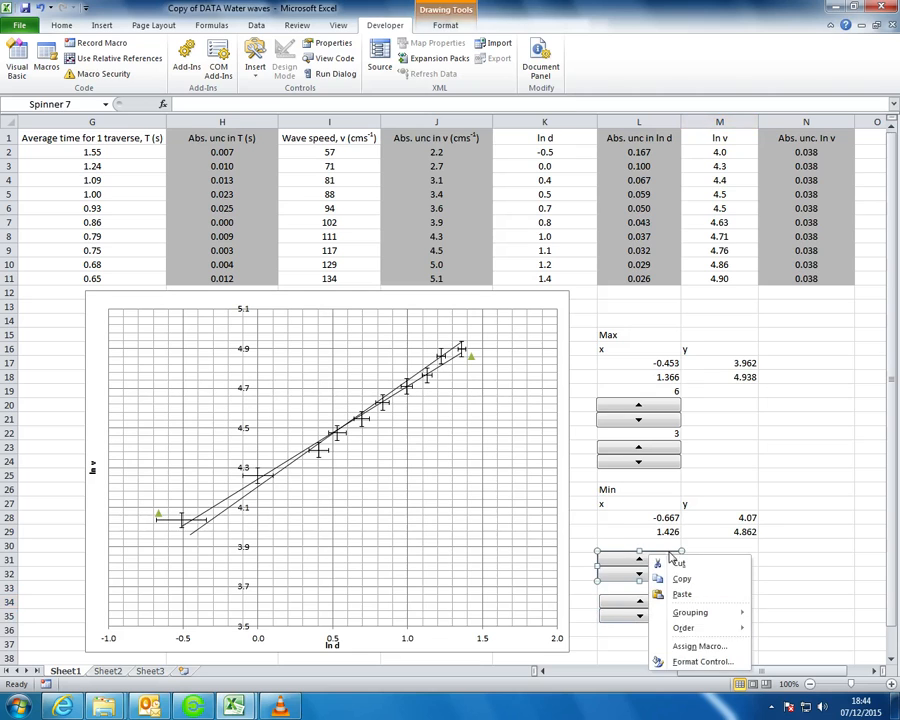
click(692, 656)
click(431, 179)
click(652, 532)
click(658, 545)
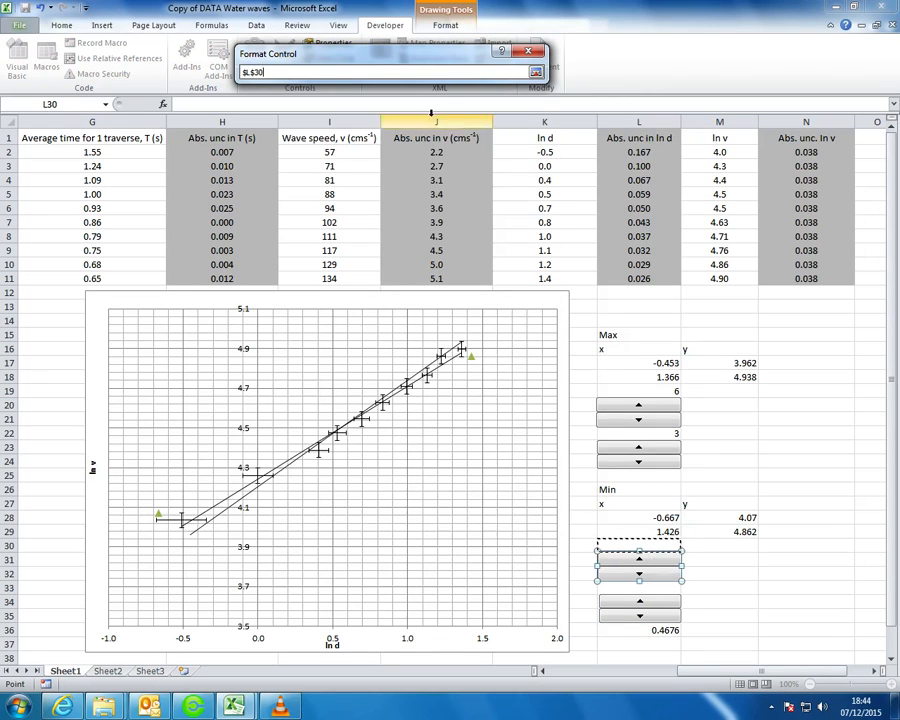
click(536, 72)
click(460, 657)
Link the spin button over rows 34–35 to cell L33
right_click(648, 612)
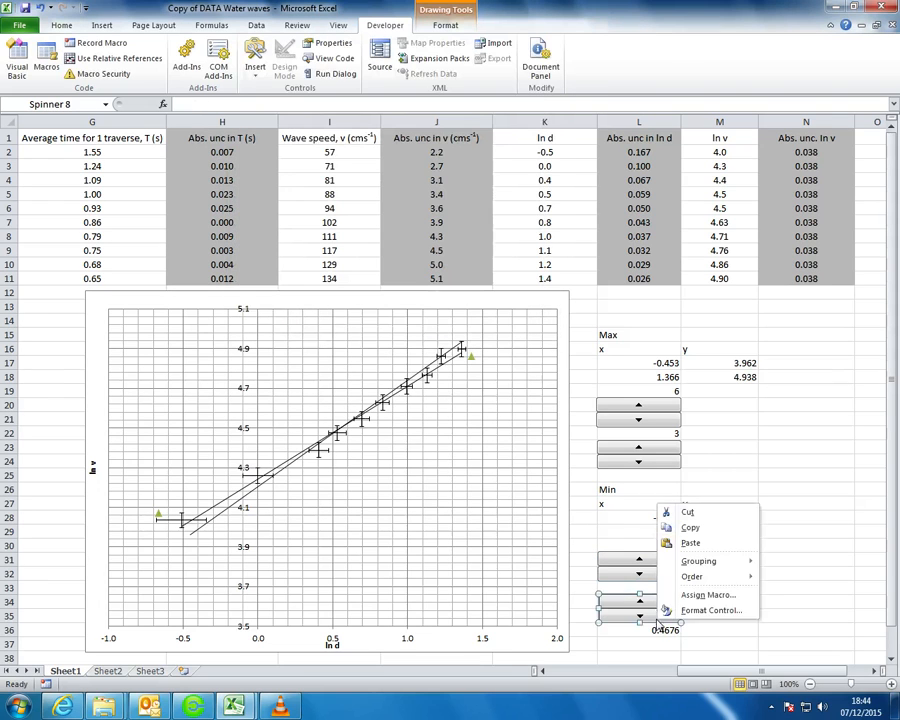
click(706, 609)
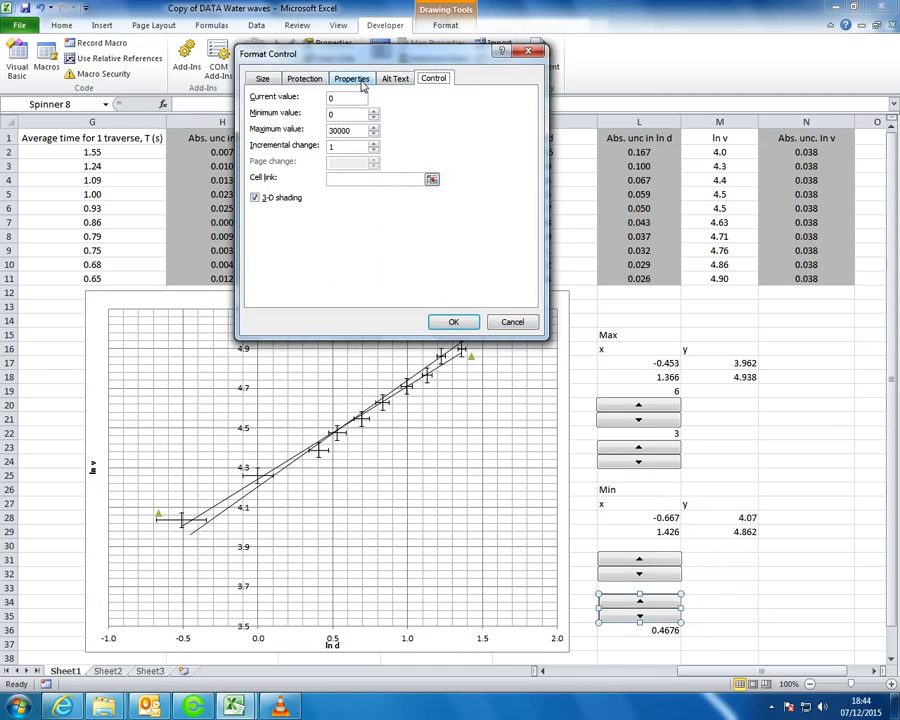
click(431, 179)
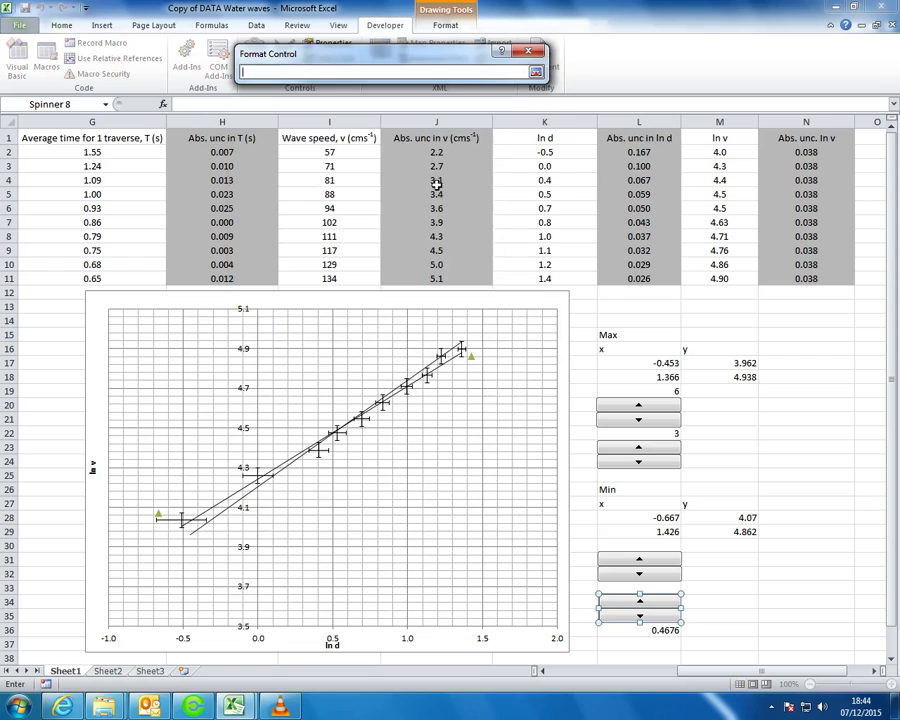
click(668, 587)
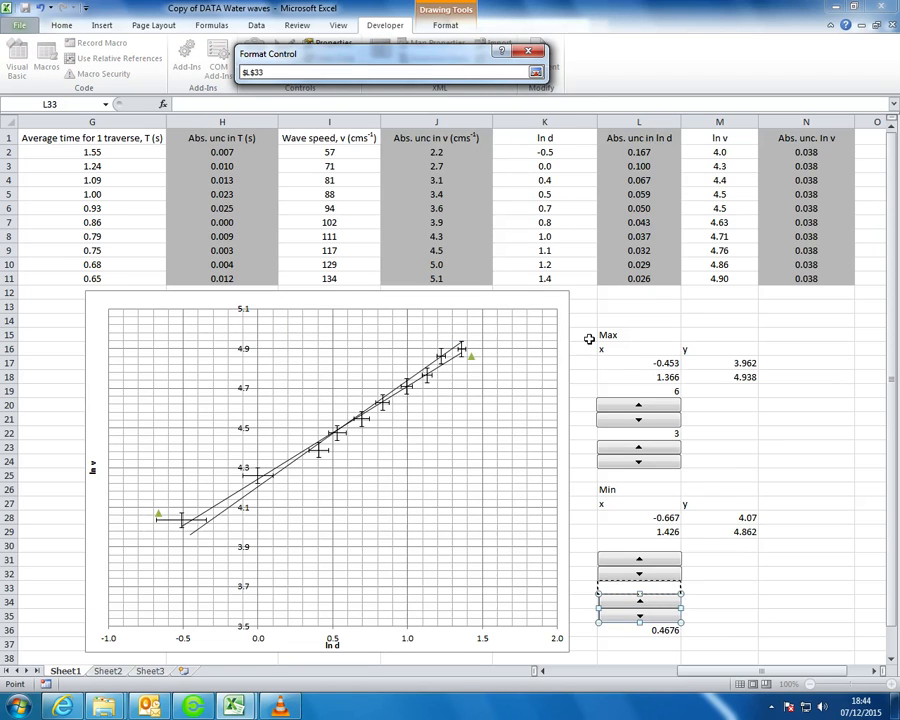
click(536, 72)
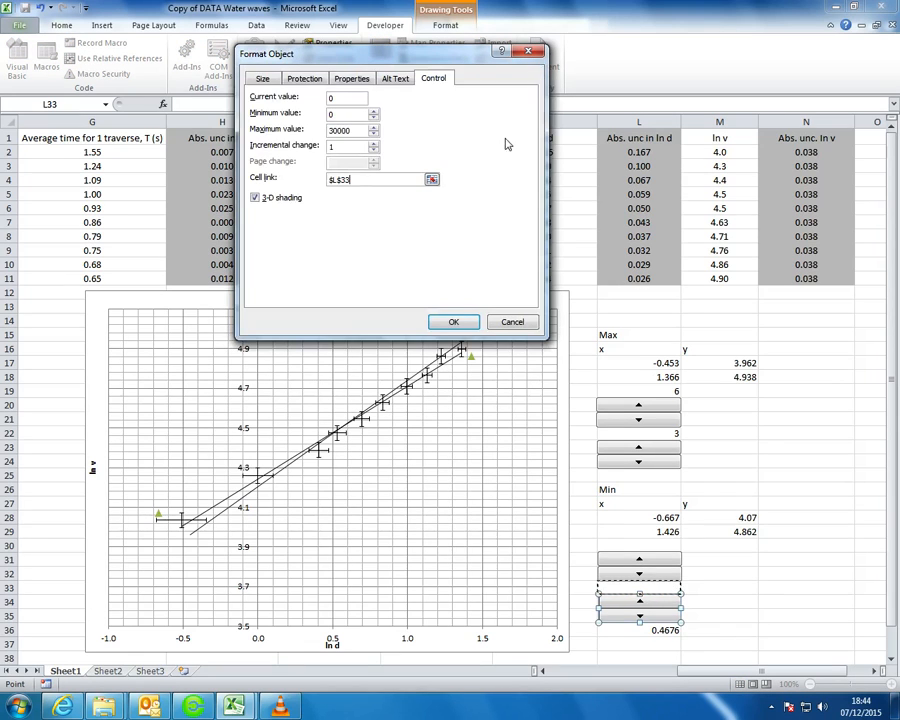
click(456, 321)
Try both Min spin buttons, returning L30 to 0 and stepping L33 up to 1
click(735, 568)
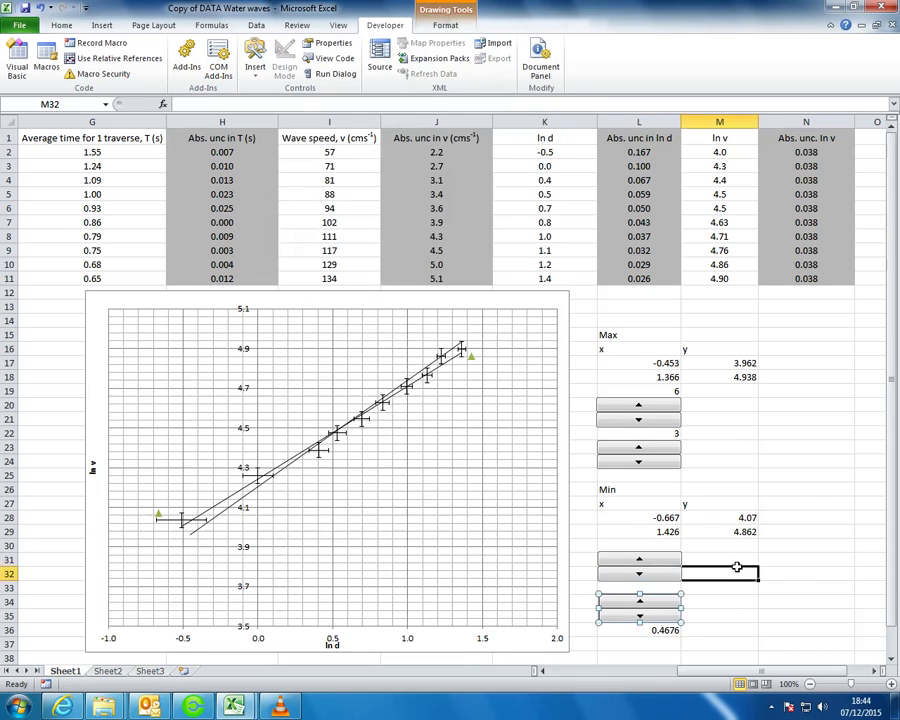
click(676, 562)
click(676, 577)
click(647, 599)
click(688, 614)
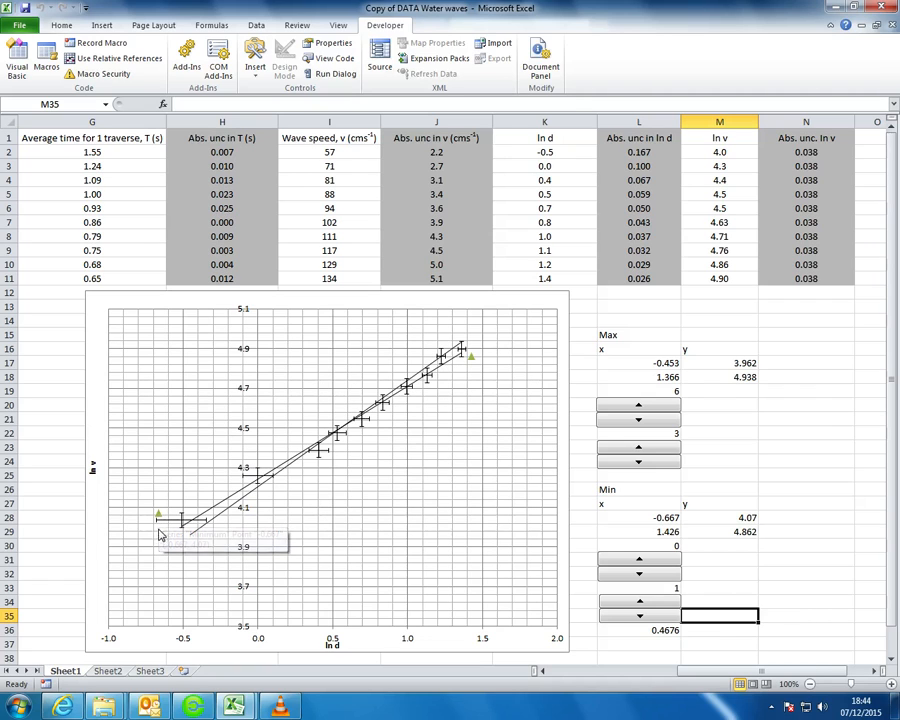
Extend the first Min y formula in M28 to =4+0.07-L30/50
click(745, 504)
click(735, 519)
double_click(743, 522)
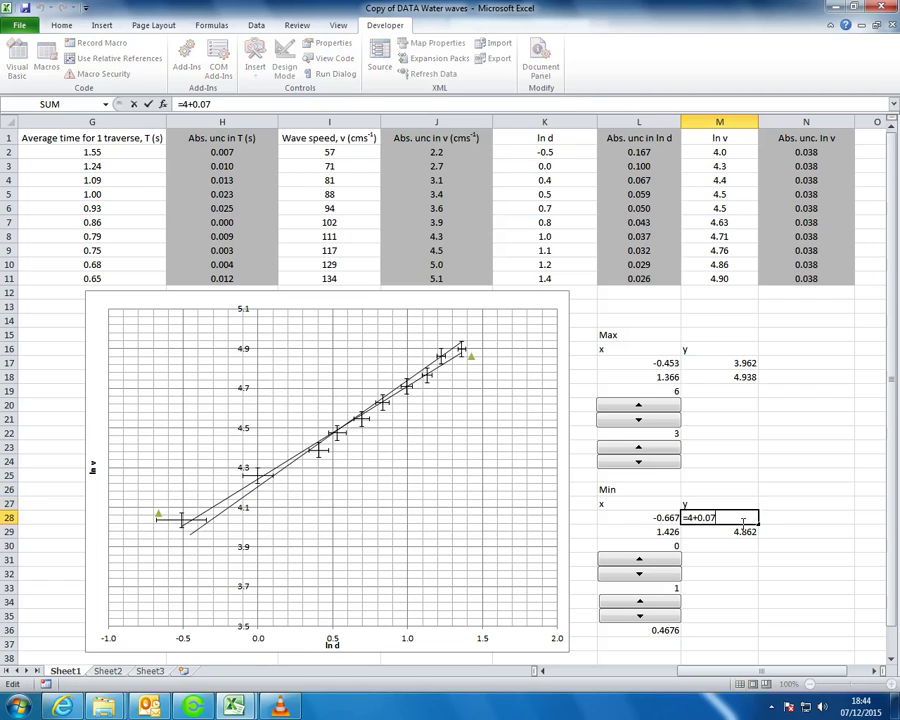
text(-)
click(652, 545)
text(/36)
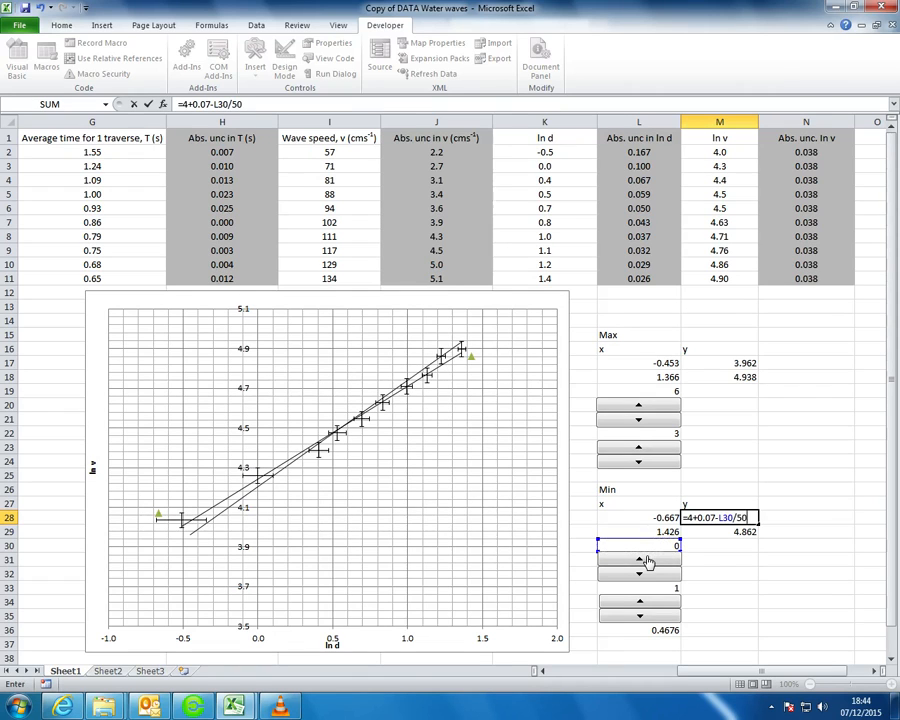
key(Return)
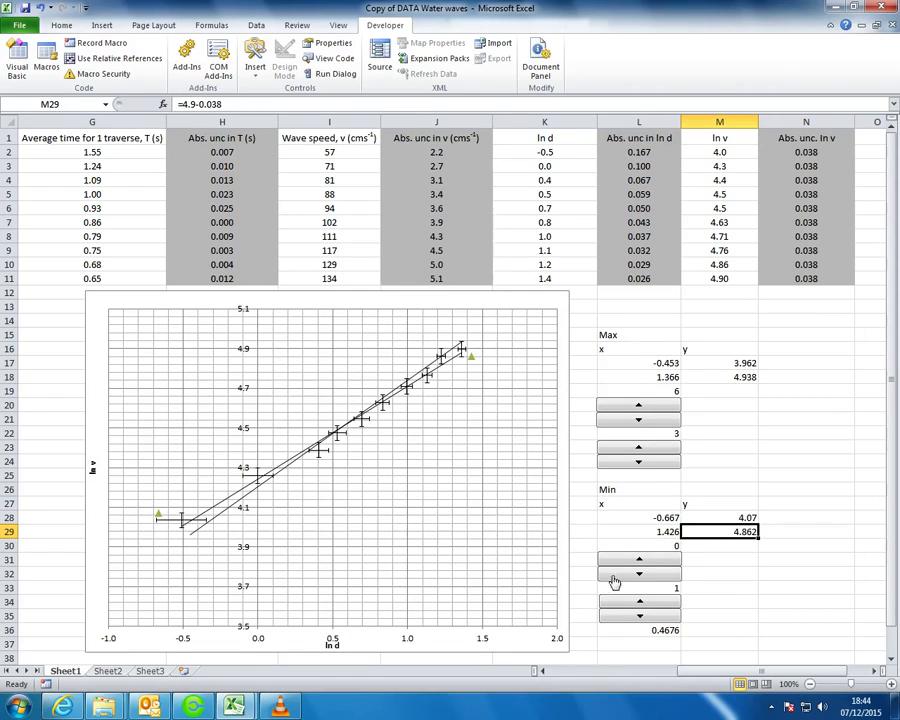
Test the spin button linked to L30 by stepping it up several times and back down to 0, watching the Minimum point
click(729, 559)
click(651, 560)
click(651, 560)
click(651, 560)
click(651, 560)
click(651, 560)
click(652, 574)
click(652, 574)
click(652, 574)
click(652, 574)
click(652, 574)
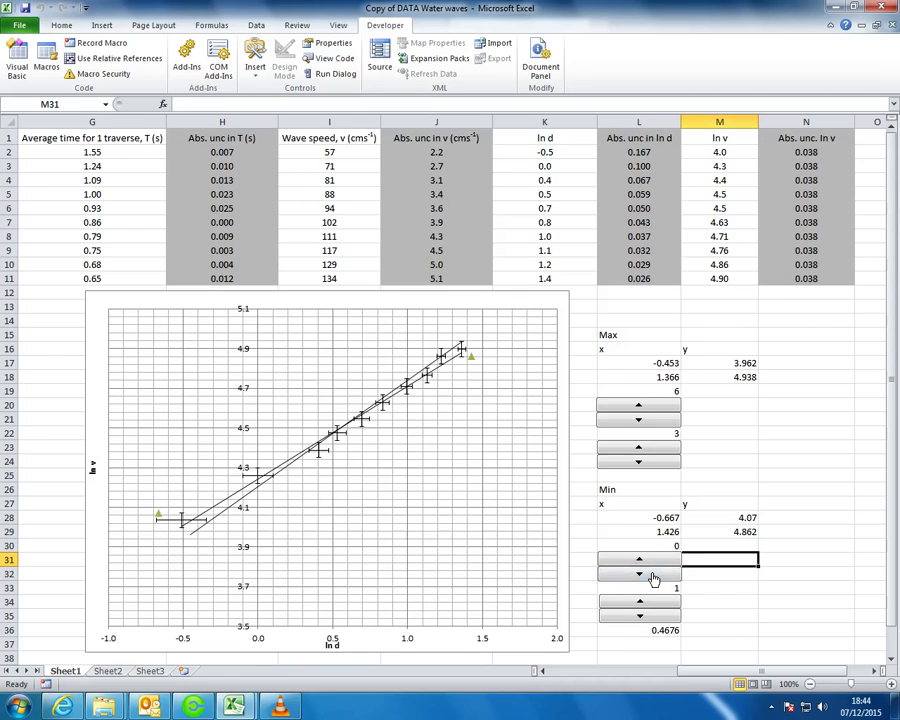
Extend the second Min y formula in M29 to =4.9-0.038+L33/50
click(470, 359)
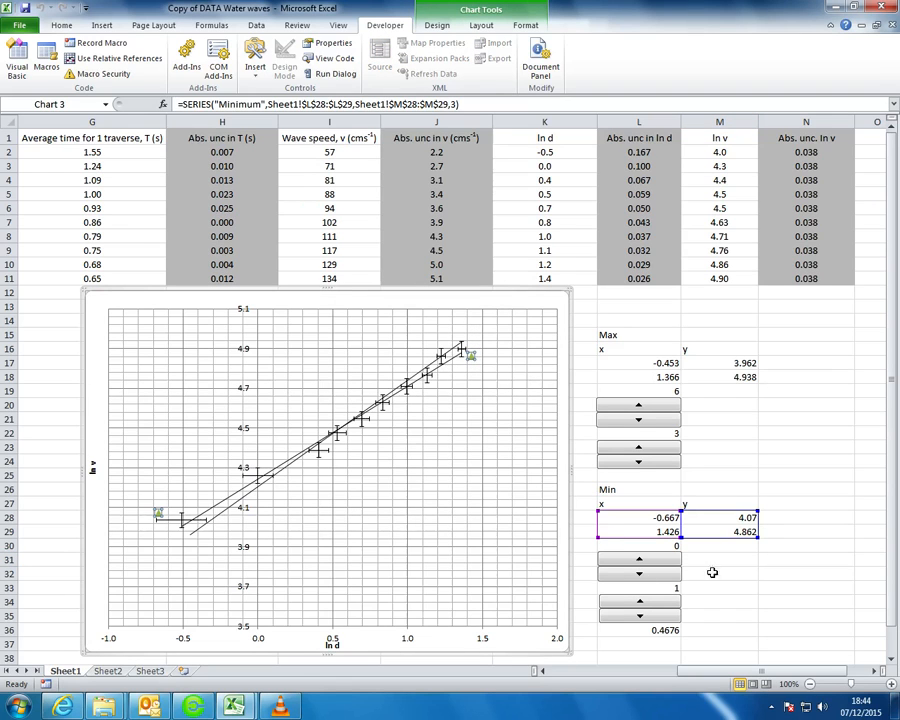
click(743, 532)
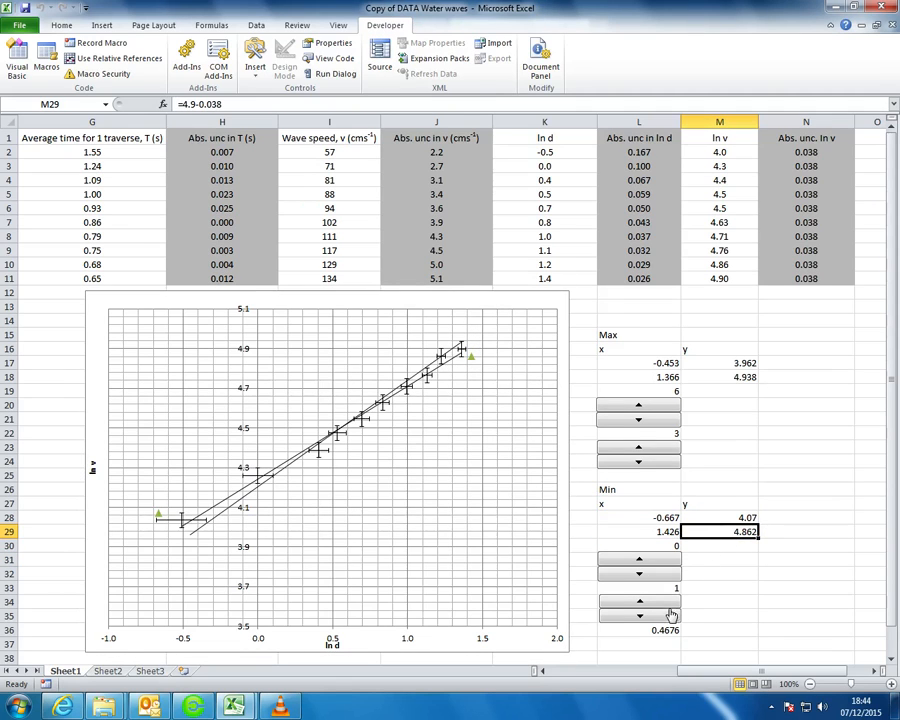
double_click(743, 532)
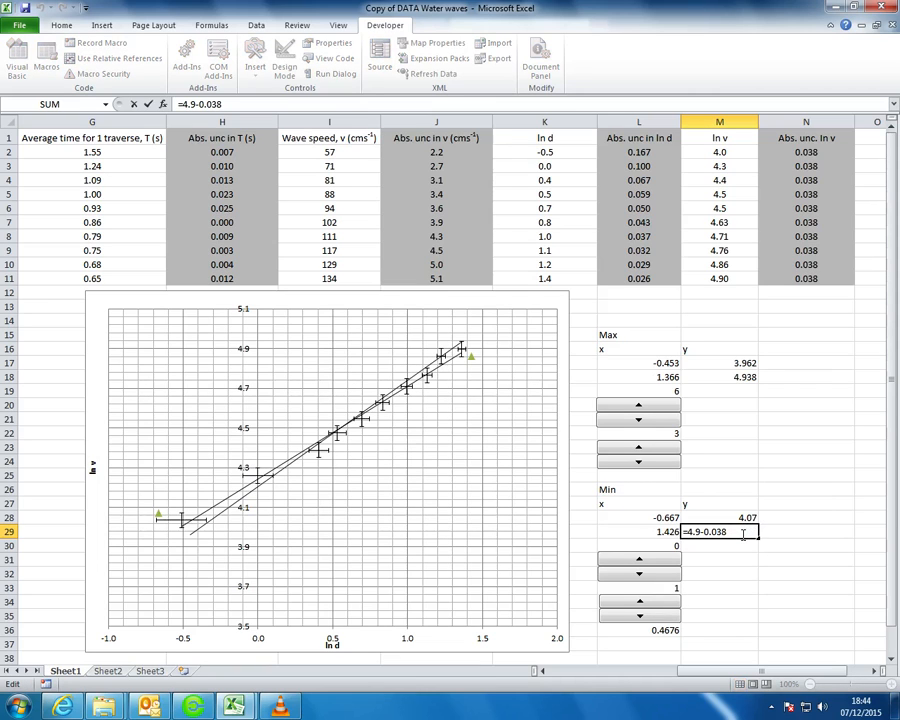
text(+)
click(622, 585)
text(/5)
key(Return)
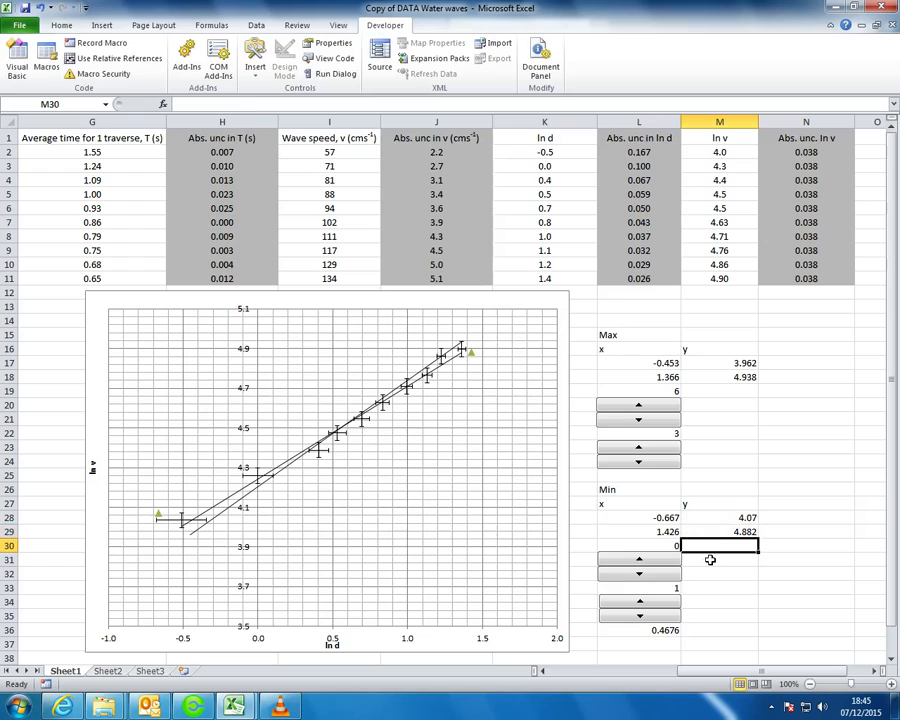
Test the spin button linked to L33 by stepping it up twice and back down to 0, watching the Minimum point
click(641, 604)
click(641, 604)
click(642, 615)
click(642, 615)
click(642, 615)
click(800, 516)
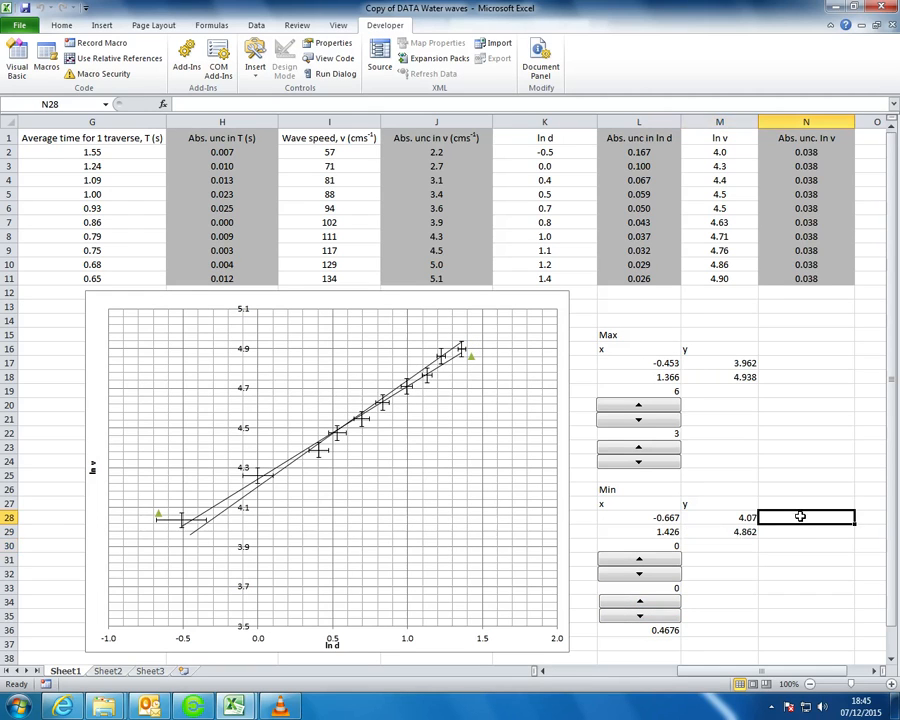
Add a linear trendline to the Minimum series on the chart
click(470, 357)
right_click(471, 357)
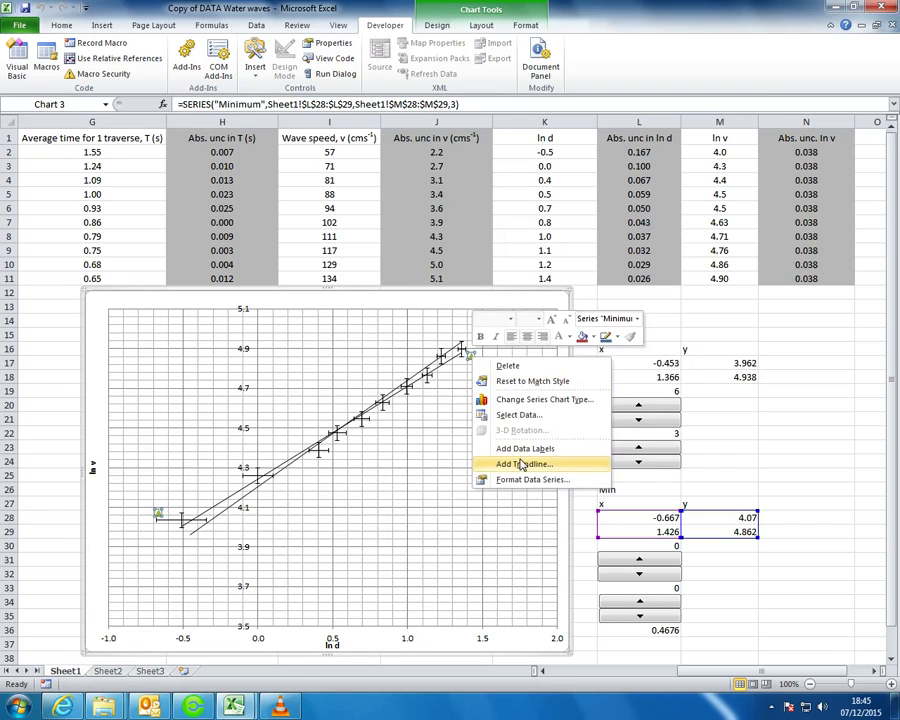
click(521, 465)
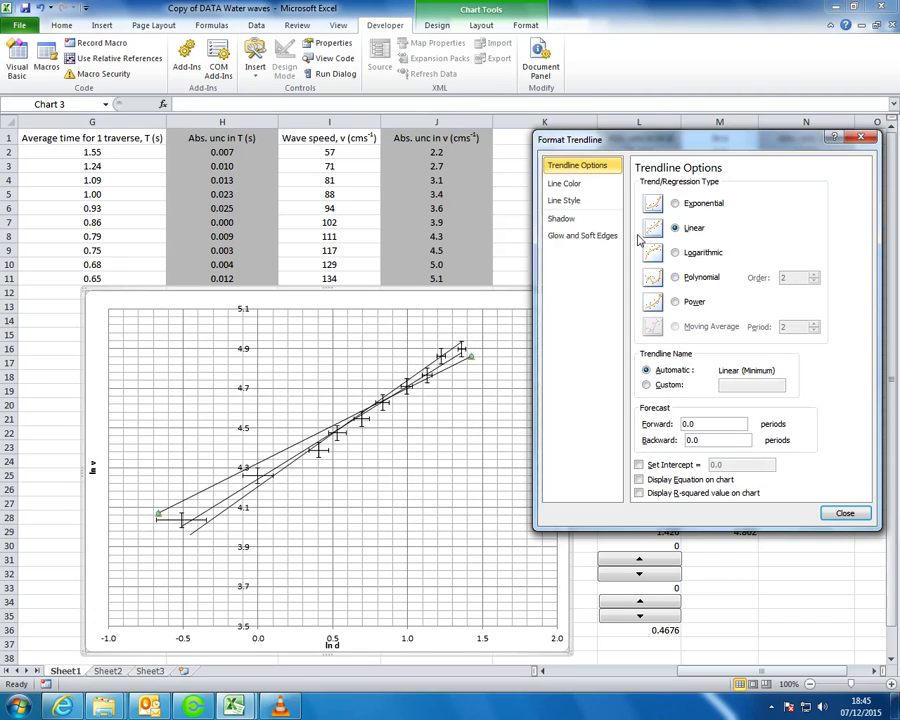
click(845, 513)
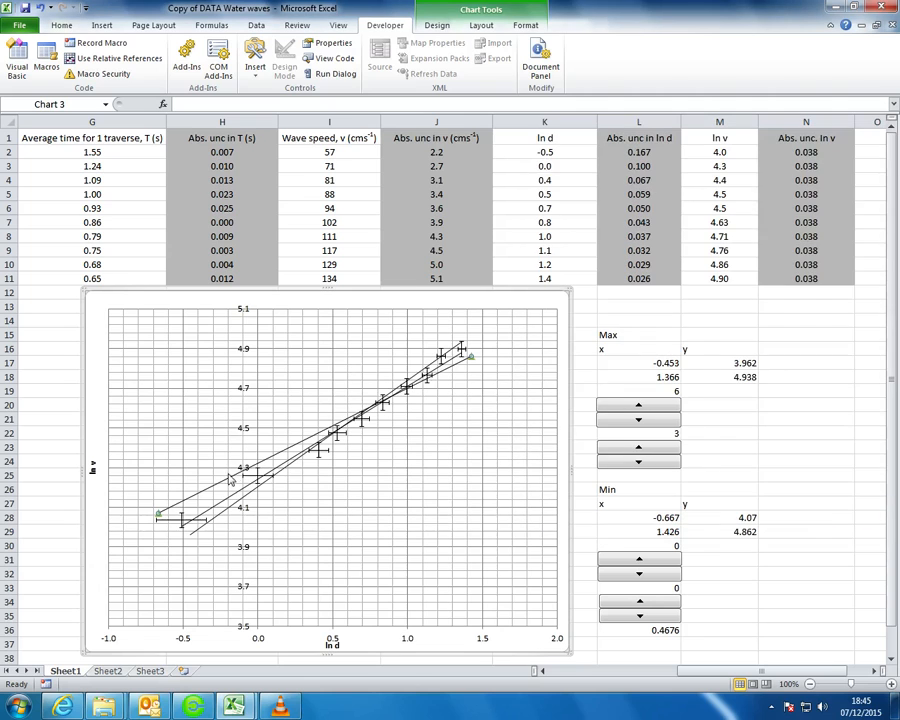
Set the marker type of the Minimum series to None so only its trendline is drawn
right_click(226, 484)
click(157, 515)
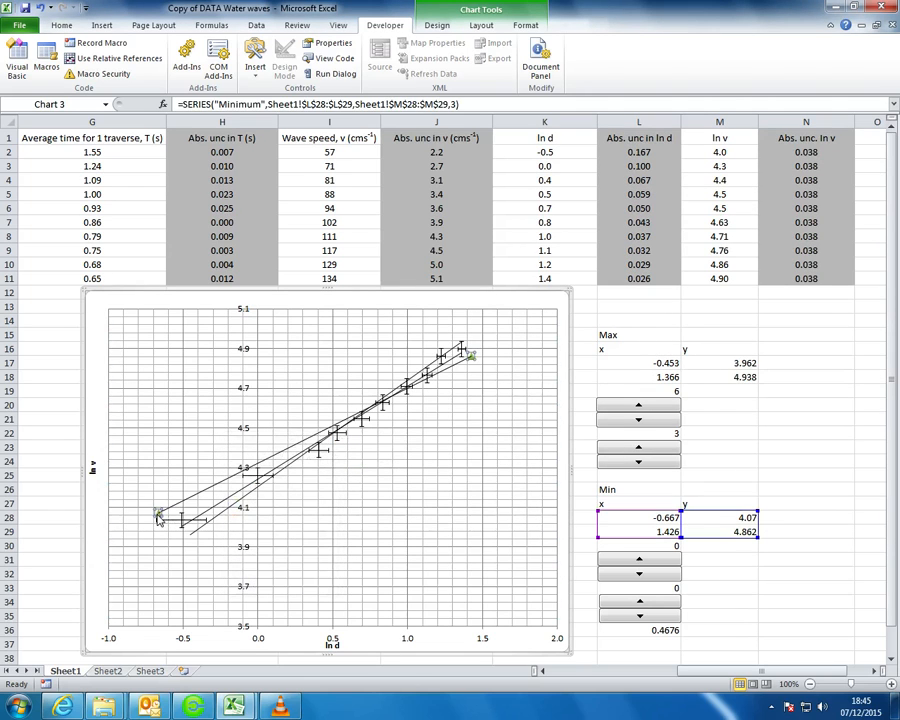
right_click(157, 515)
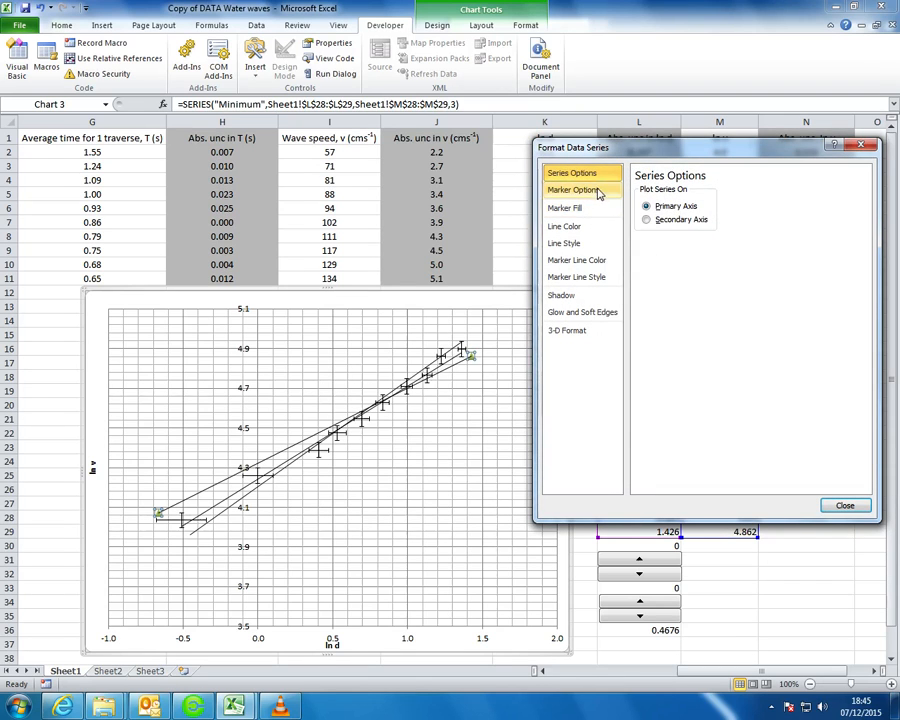
click(566, 208)
click(573, 190)
click(666, 225)
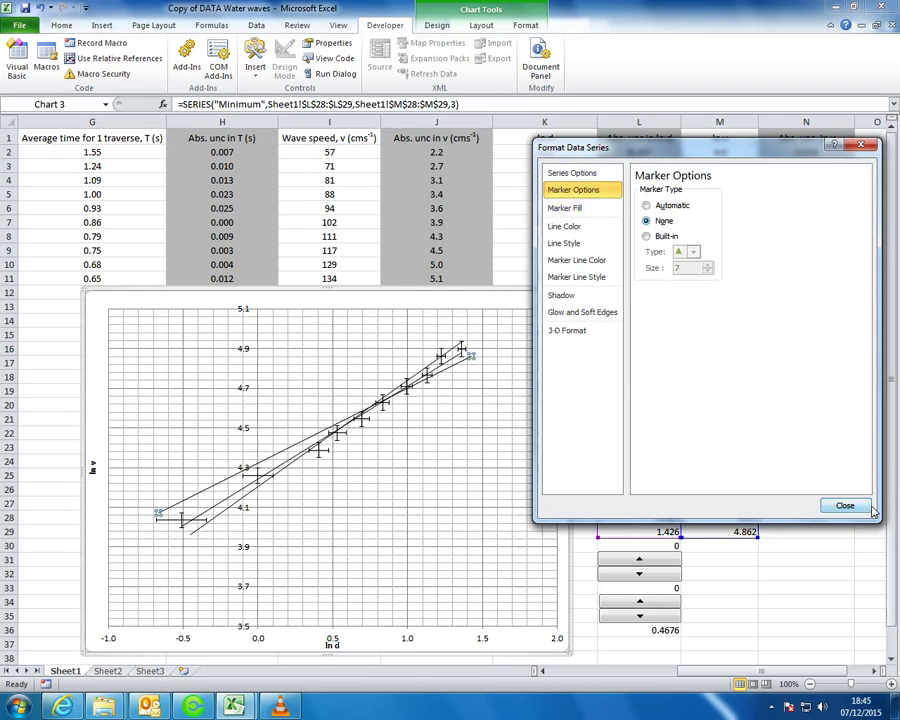
click(855, 507)
click(449, 469)
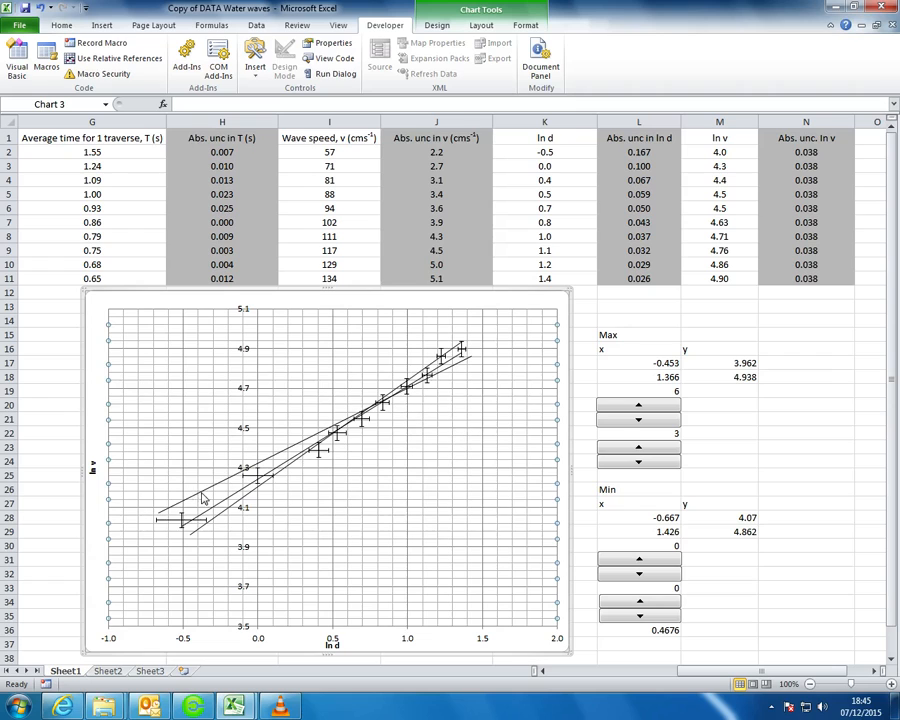
Move the minimum line's ends with both Min spin buttons, leaving L30 at 1 and L33 at 2
click(654, 565)
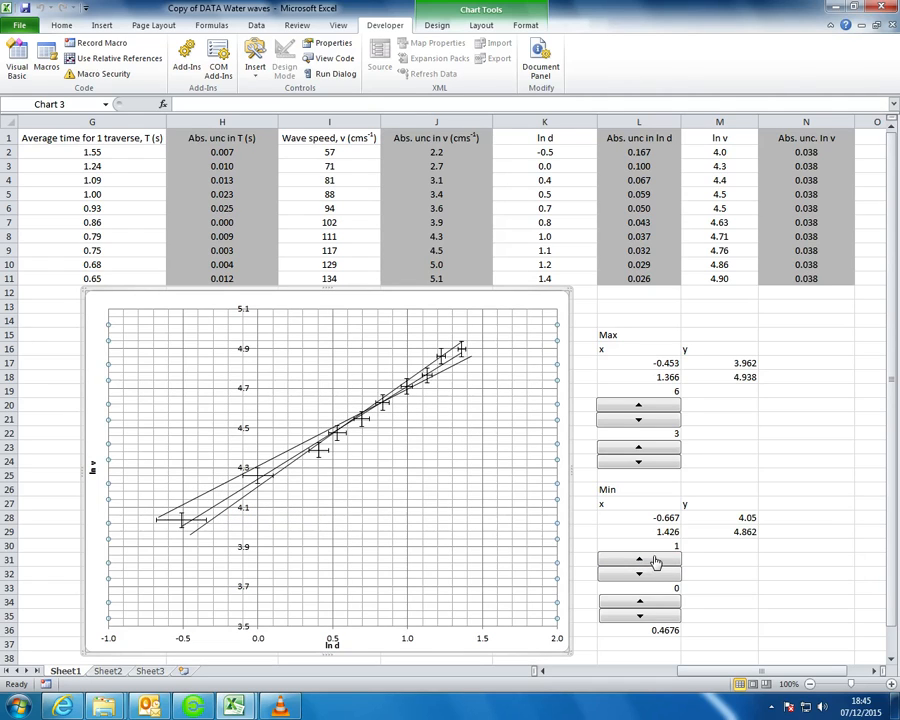
click(654, 562)
click(650, 577)
click(640, 604)
click(640, 604)
click(640, 604)
click(643, 618)
click(643, 618)
click(643, 618)
click(643, 618)
click(646, 604)
click(646, 604)
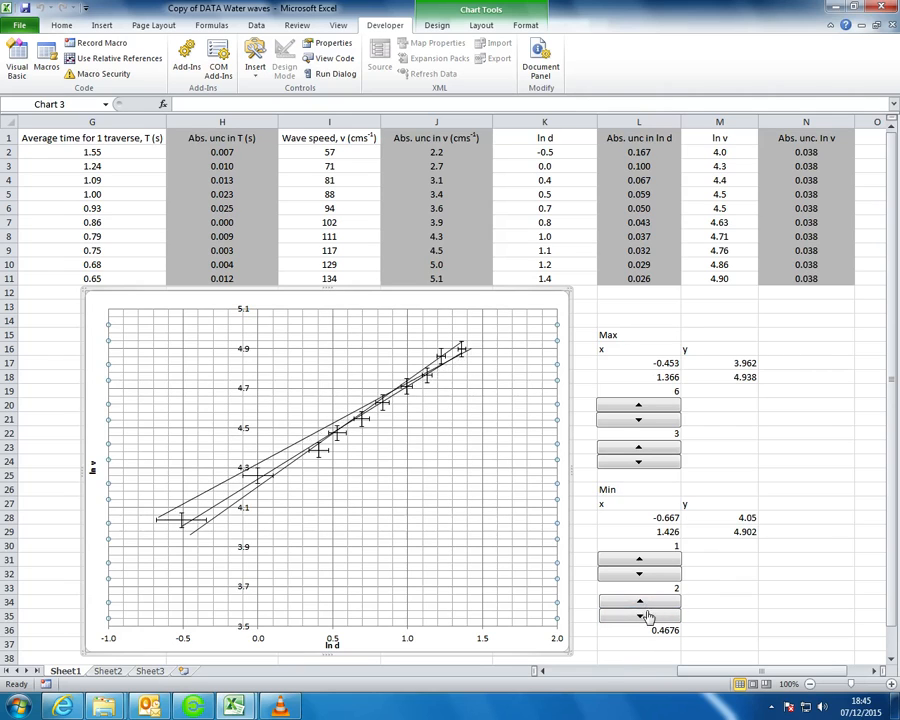
Step L30 to 3 with its spin button, and try L33 at 1 before returning it to 2
click(645, 575)
click(642, 562)
click(642, 562)
click(644, 563)
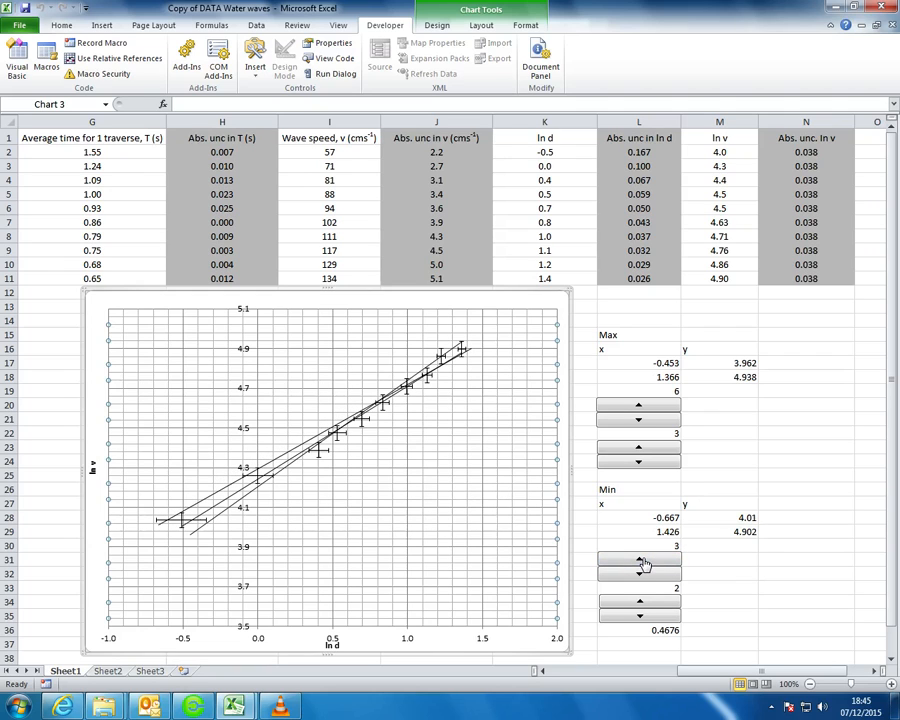
click(650, 614)
click(649, 590)
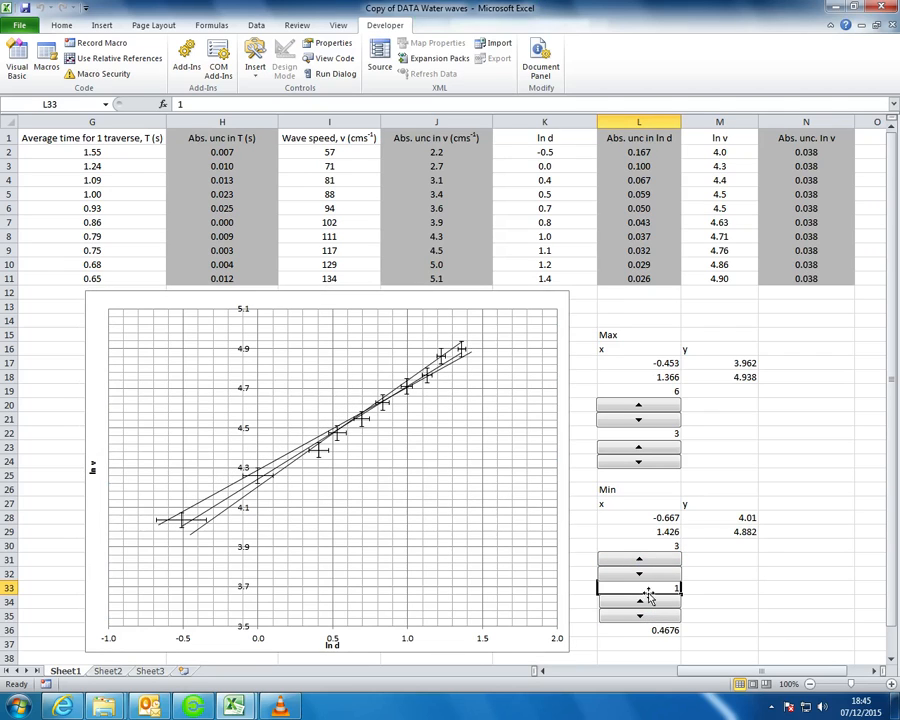
click(649, 600)
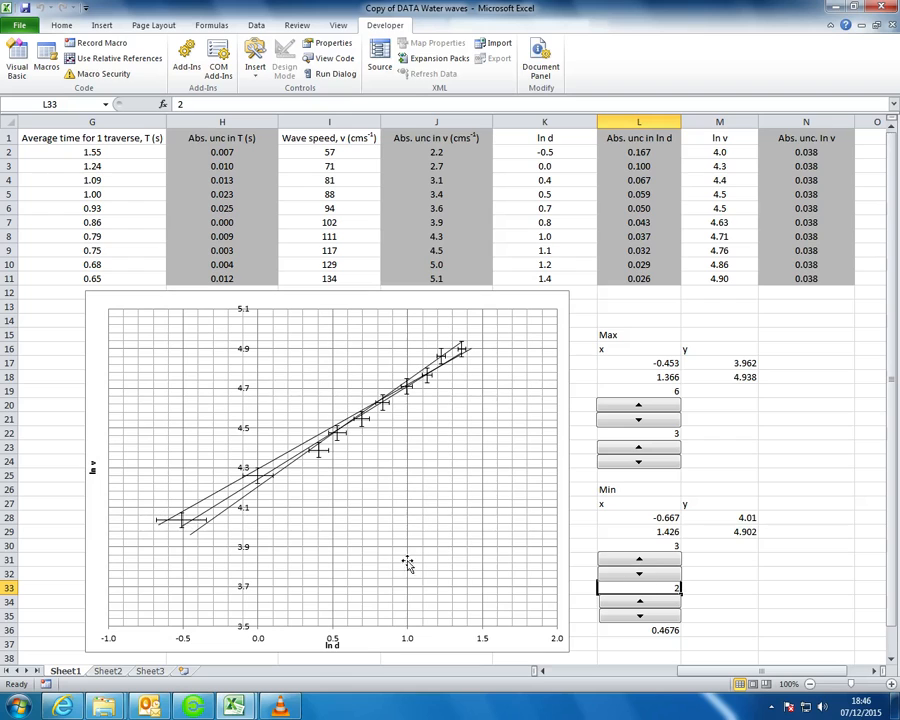
click(687, 556)
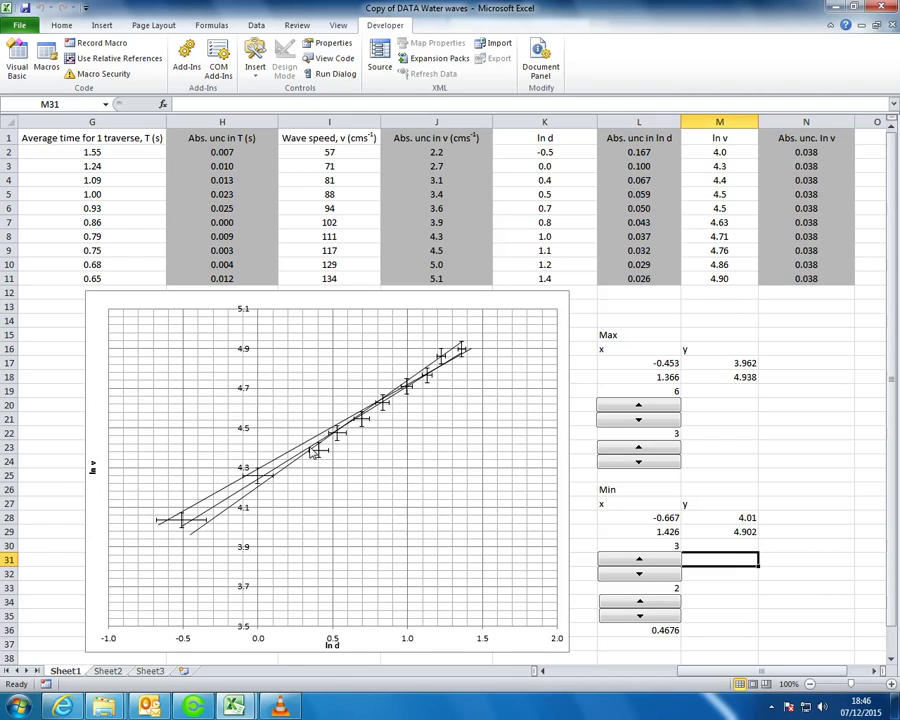
Lower the left end of the minimum line by stepping L30 up to 6
click(643, 562)
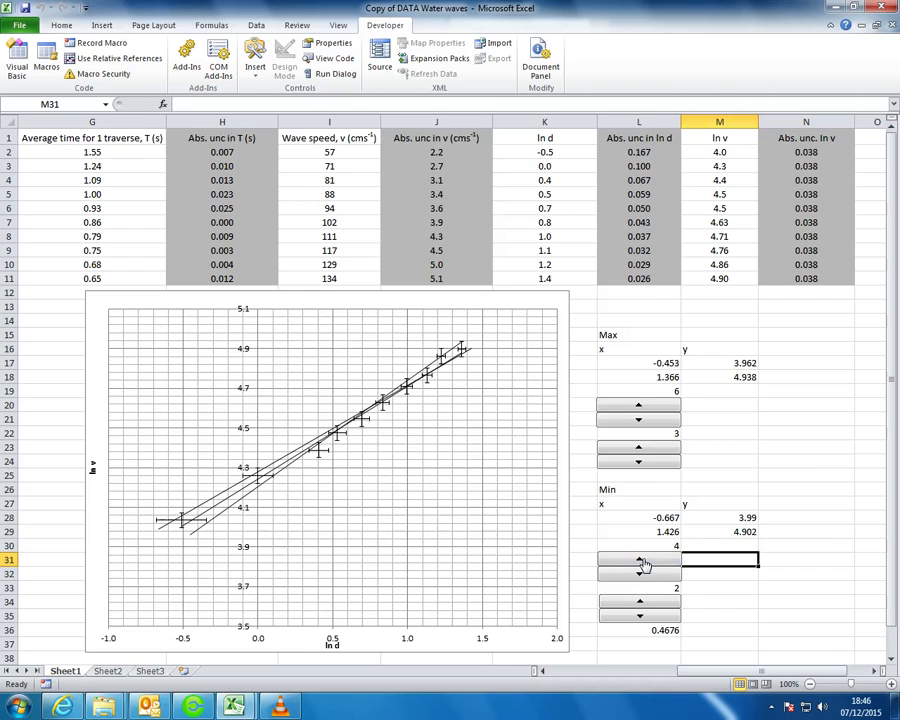
click(643, 562)
click(643, 562)
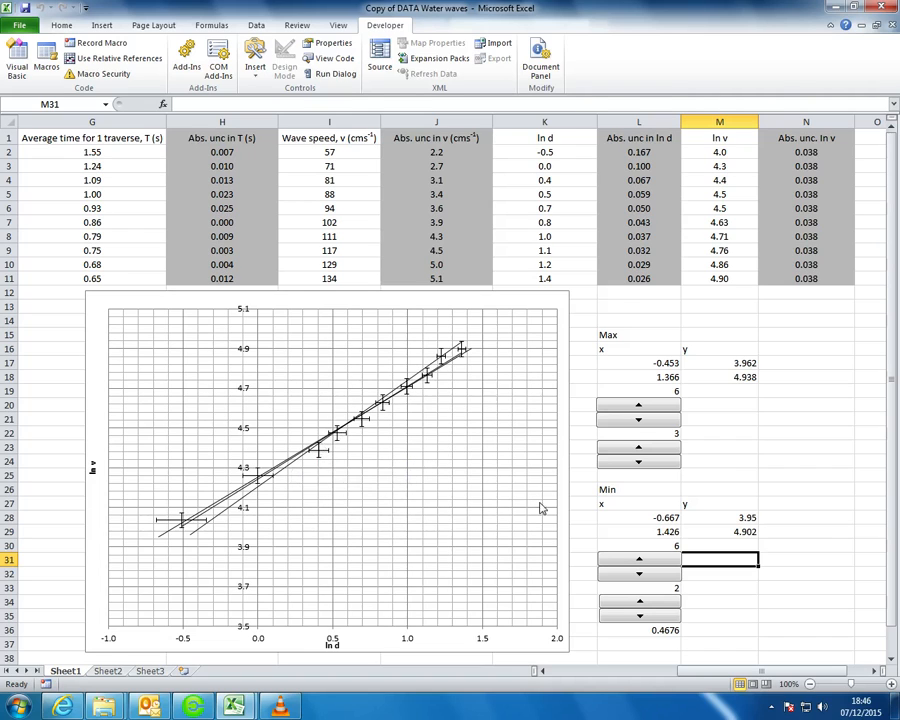
click(802, 542)
click(706, 576)
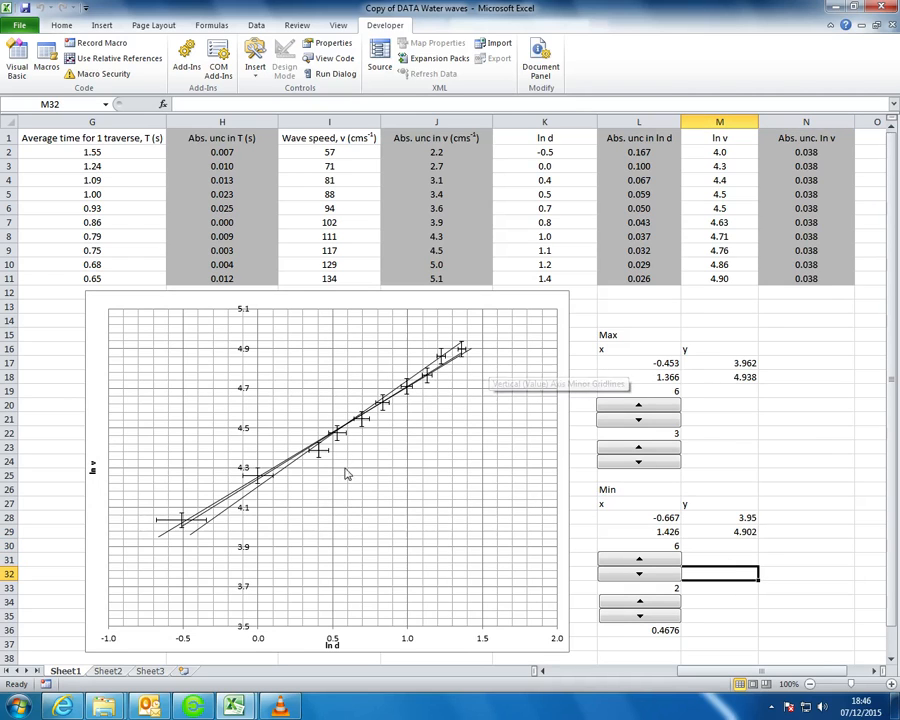
Clear the stray gradient value from cell L36
click(188, 529)
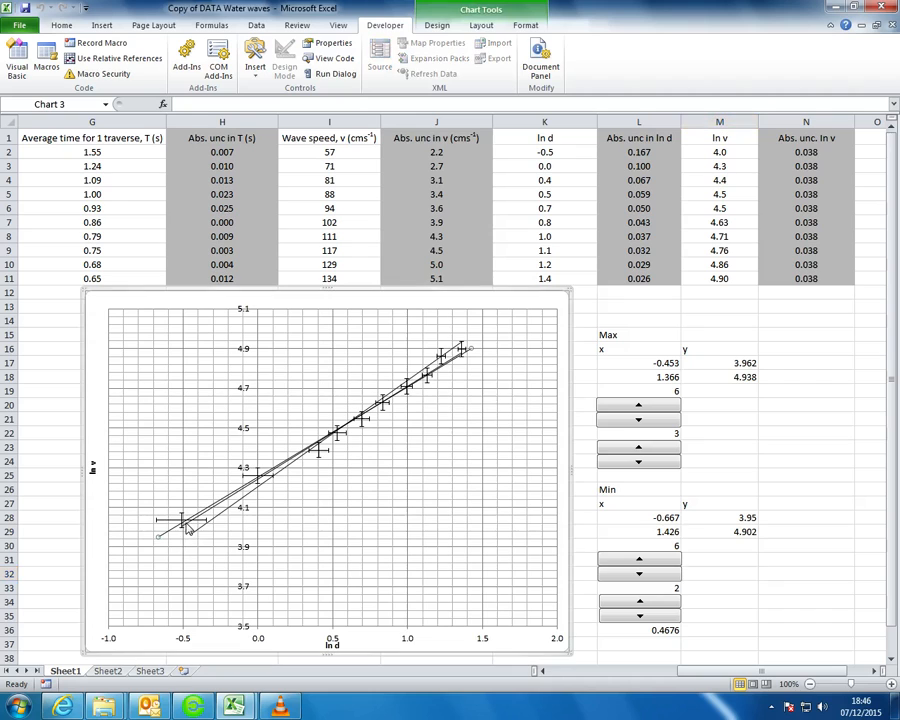
click(668, 630)
key(BackSpace)
click(813, 364)
text(0)
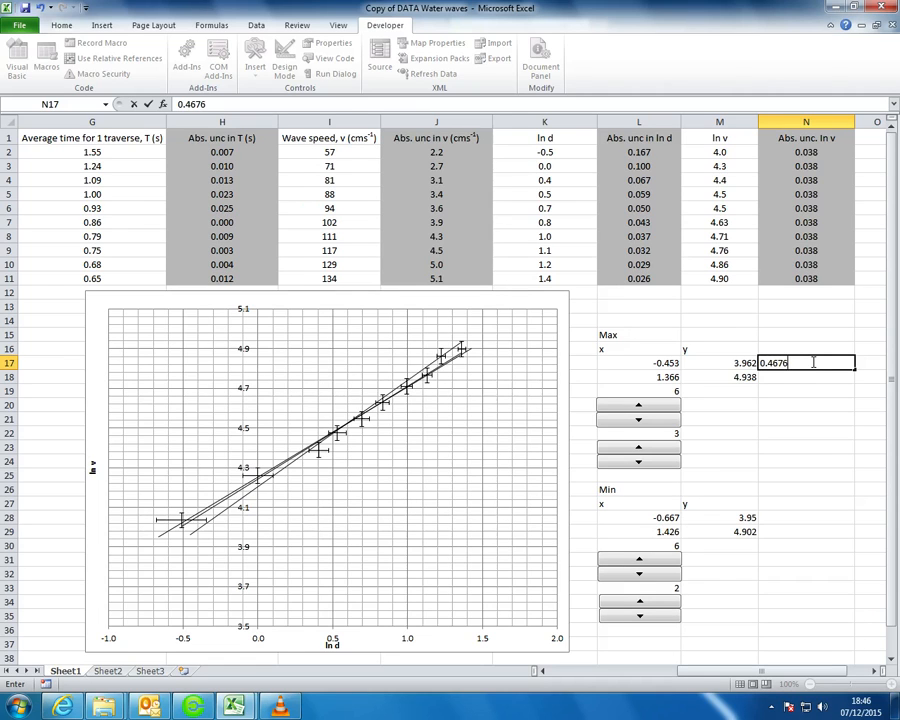
text(.467)
key(BackSpace)
key(BackSpace)
key(BackSpace)
key(BackSpace)
key(BackSpace)
click(45, 347)
text(0.)
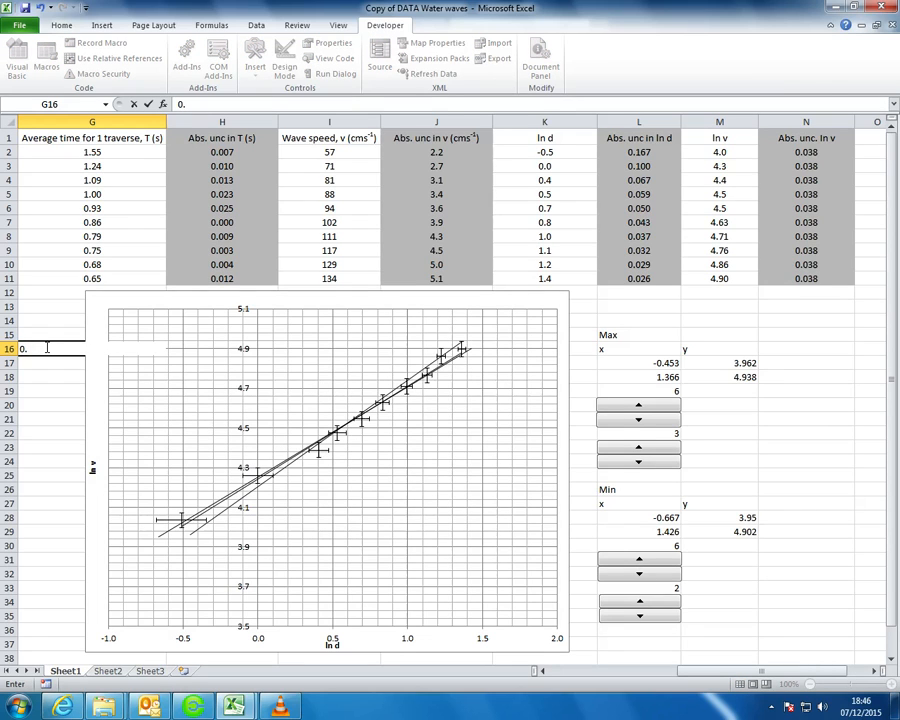
key(BackSpace)
click(34, 378)
key(ctrl+z)
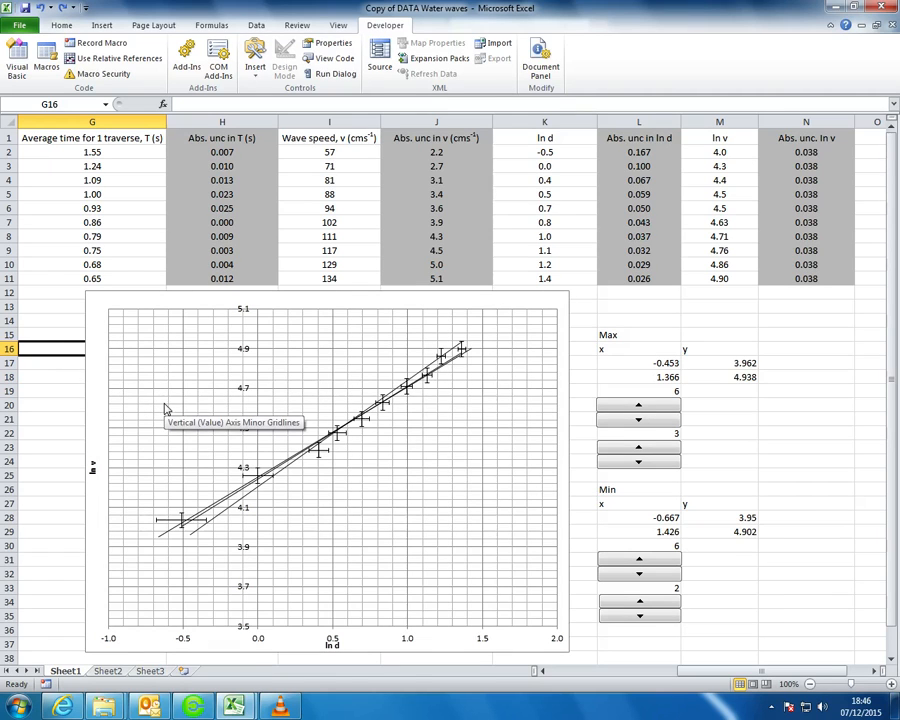
click(752, 517)
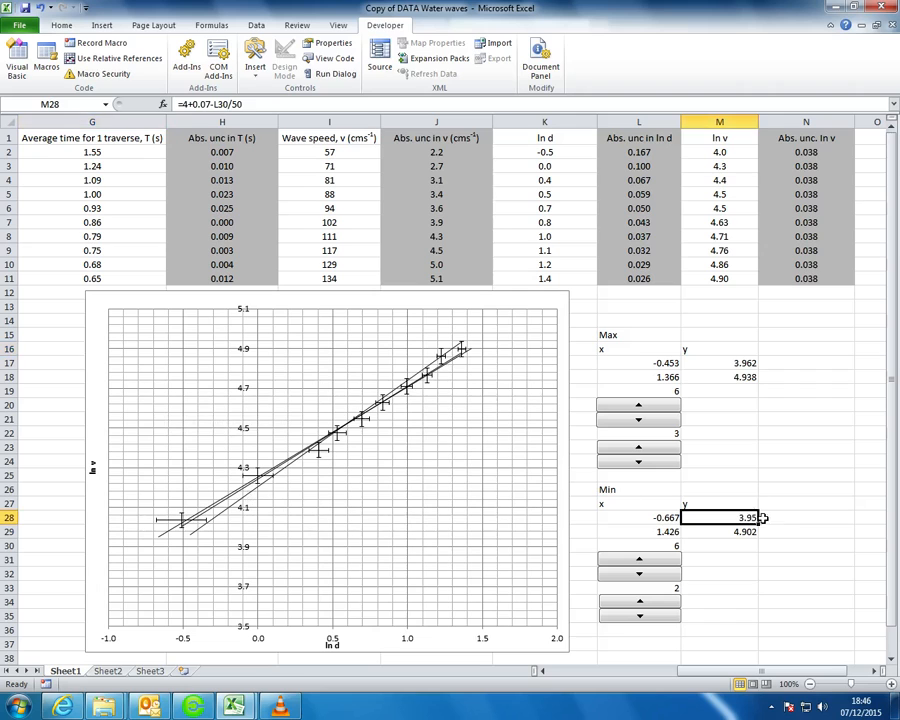
click(203, 516)
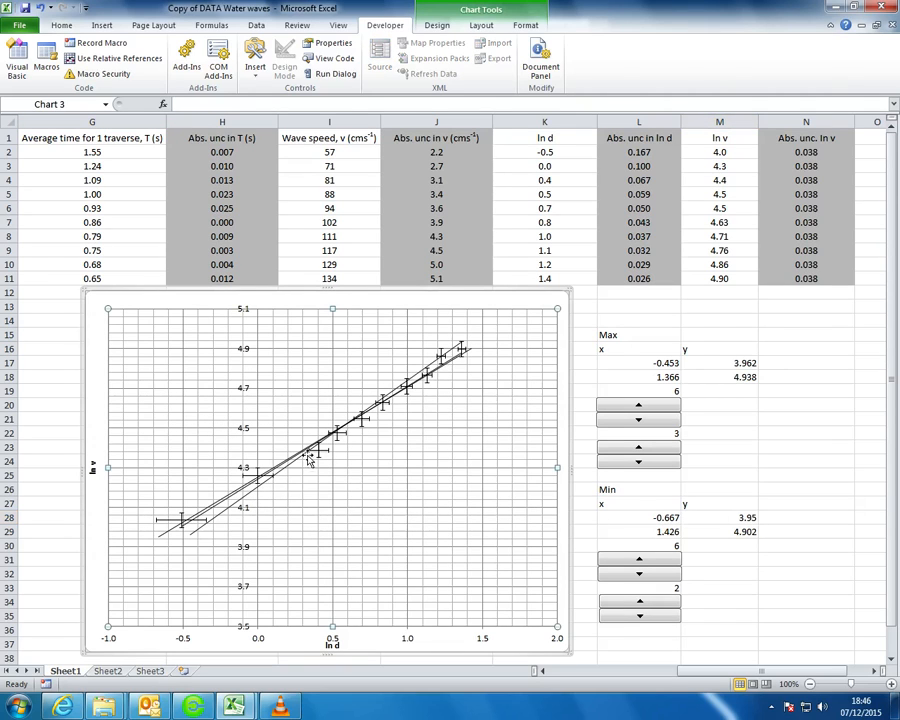
right_click(202, 516)
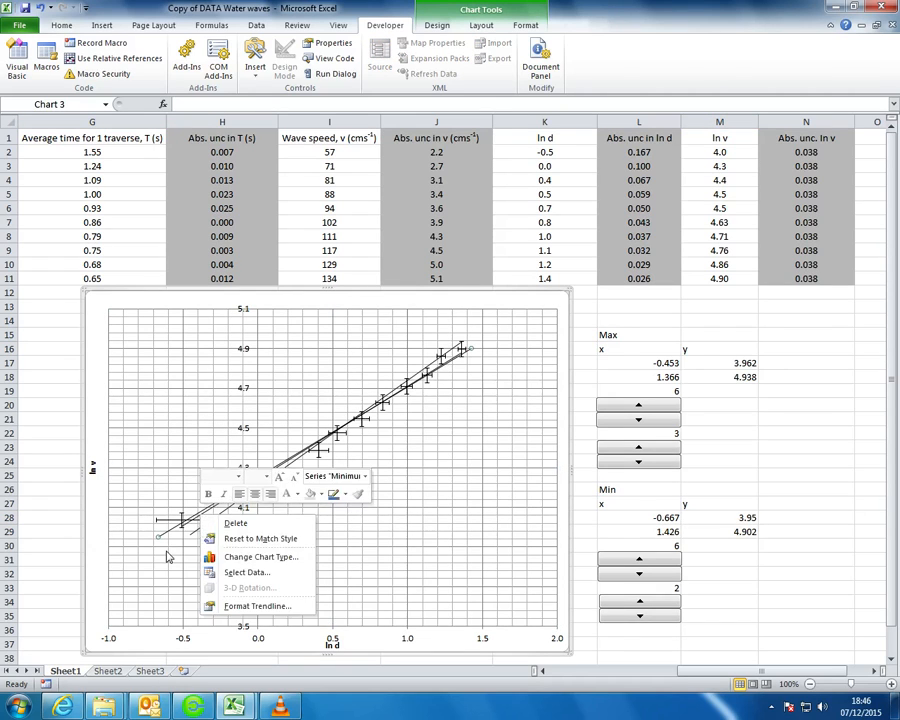
click(168, 557)
double_click(193, 530)
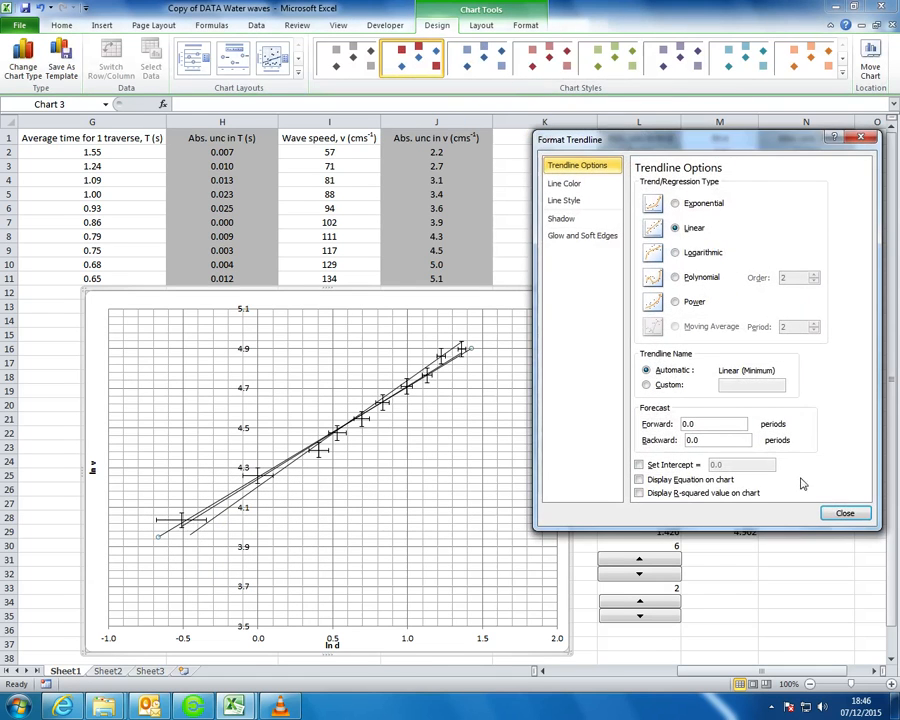
click(845, 511)
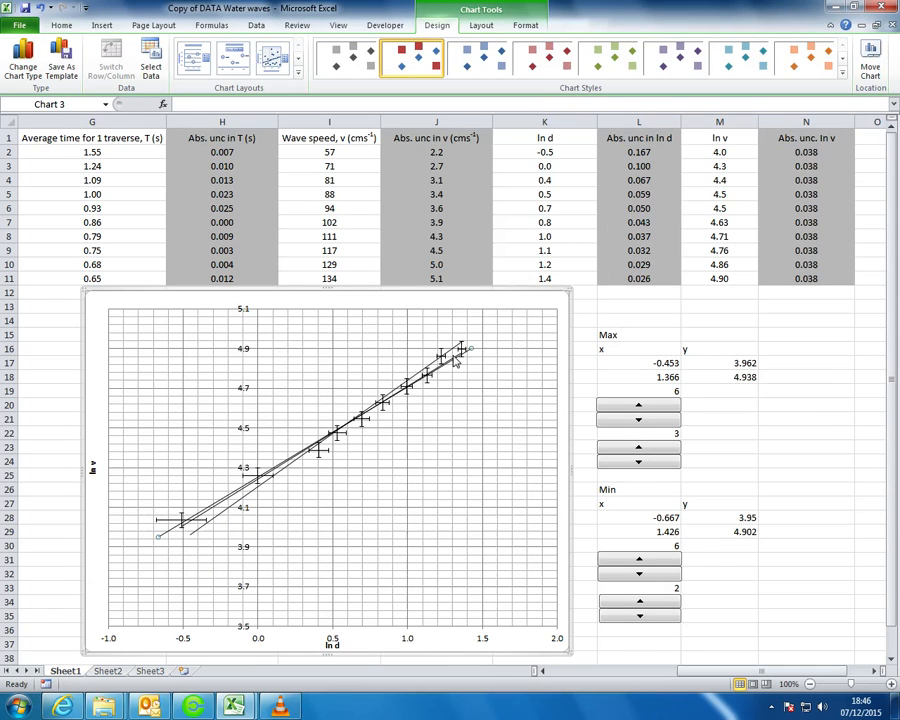
Display the equation of the ln v series' linear trendline on the chart
click(204, 518)
key(Escape)
right_click(209, 516)
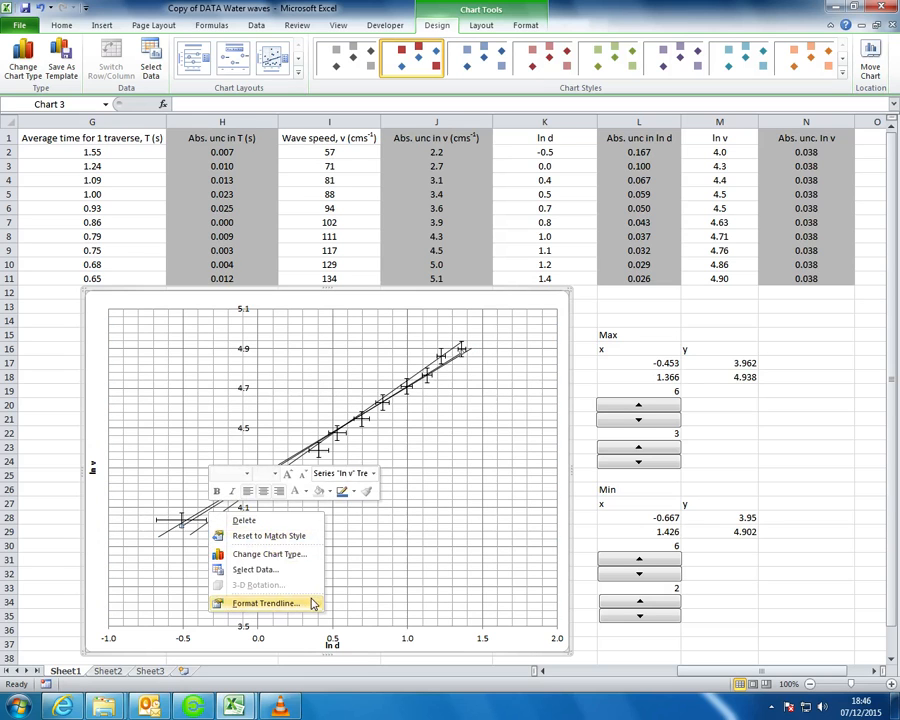
click(310, 598)
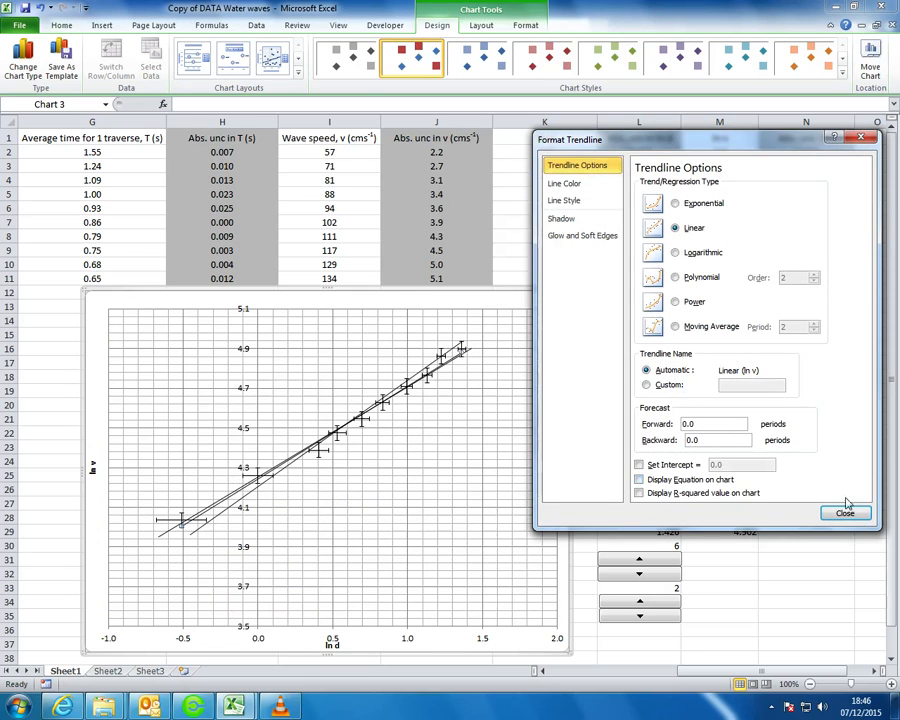
click(639, 479)
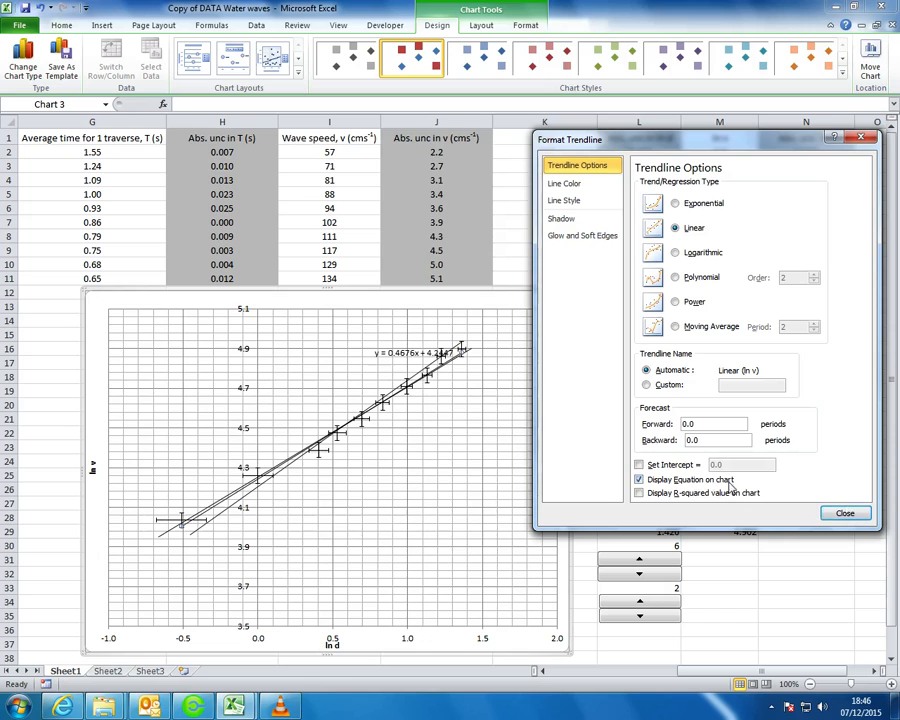
click(844, 514)
Enter the ln v trendline's gradient in cell G18
click(40, 374)
text(0)
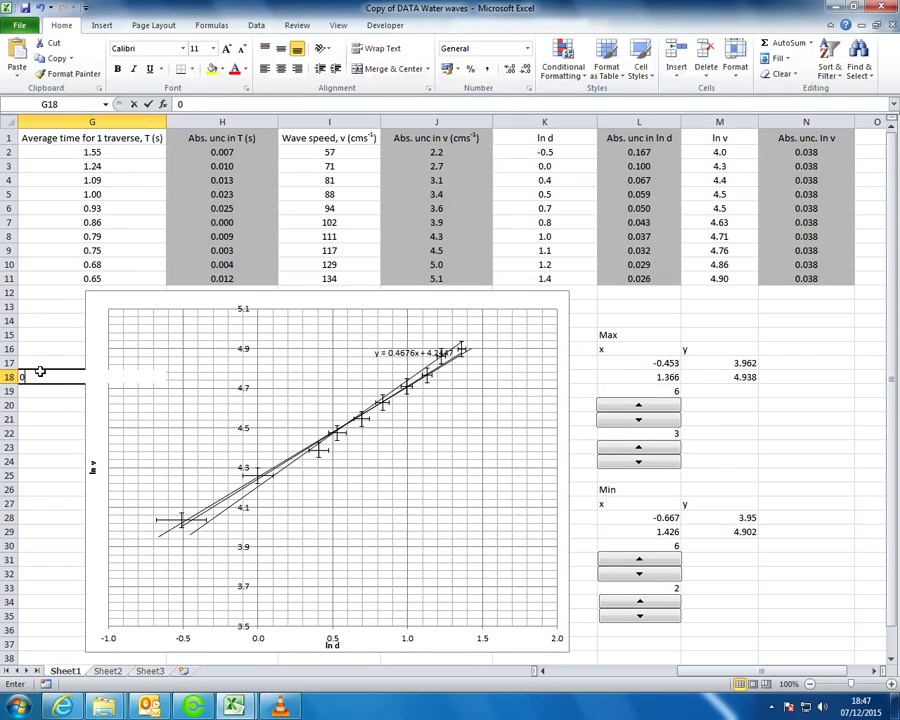
text(.)
key(Return)
Display the equation of the Maximum series' linear trendline on the chart
click(196, 536)
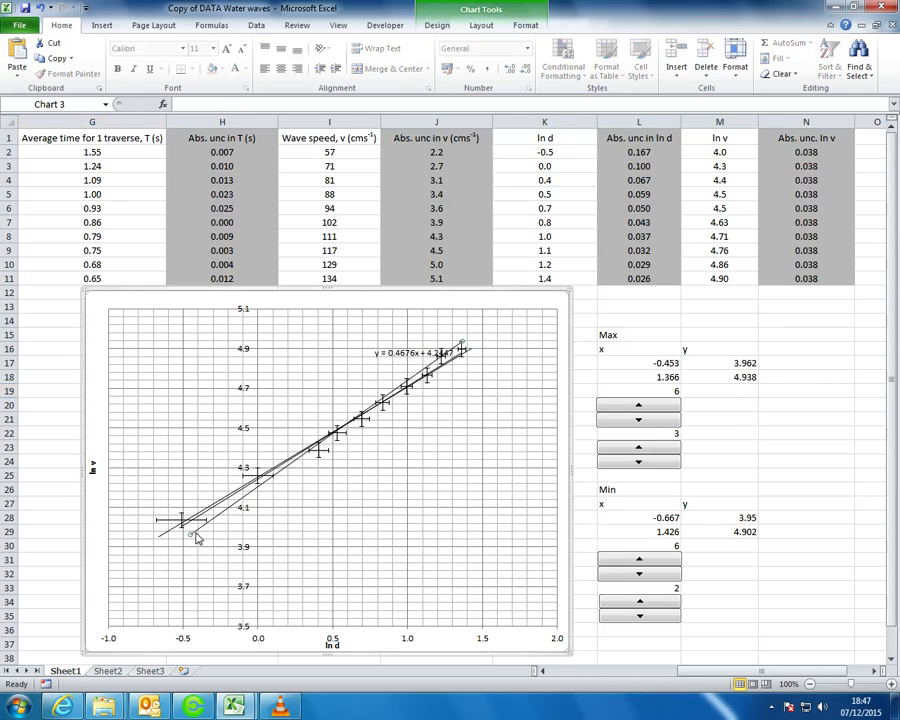
right_click(196, 528)
click(211, 566)
click(641, 479)
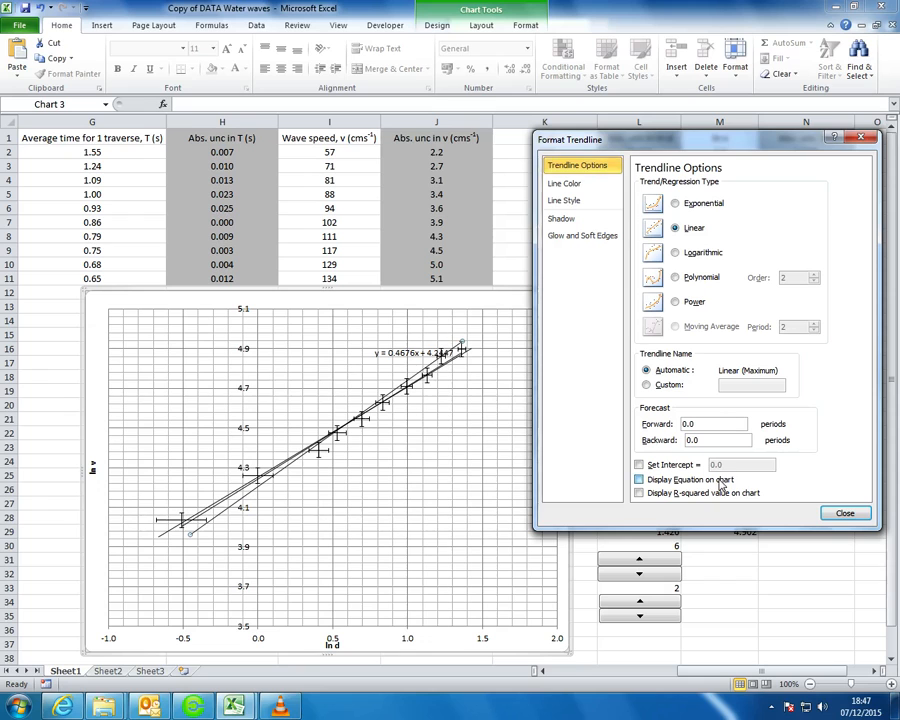
click(845, 514)
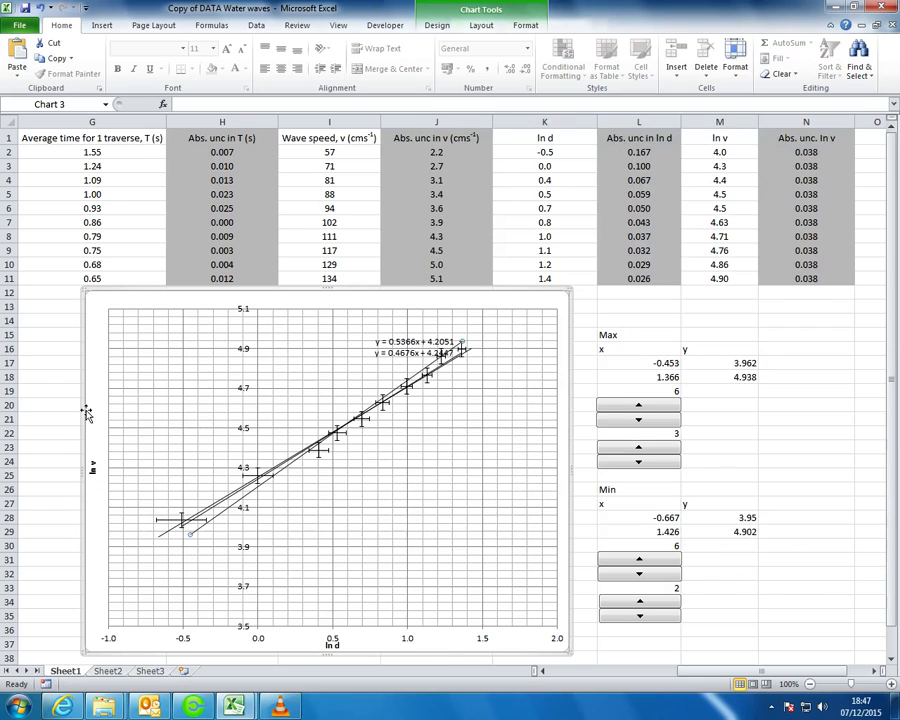
Move the chart clear of column G and enter the maximum gradient 0.5366 in cell G19
click(59, 332)
click(66, 461)
click(150, 293)
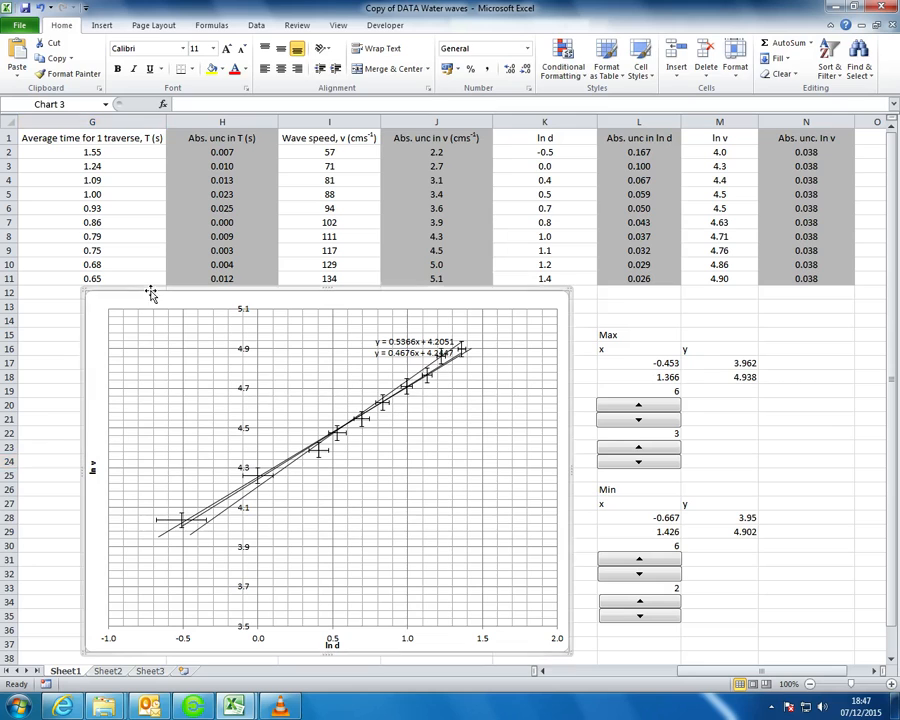
drag(136, 289, 214, 291)
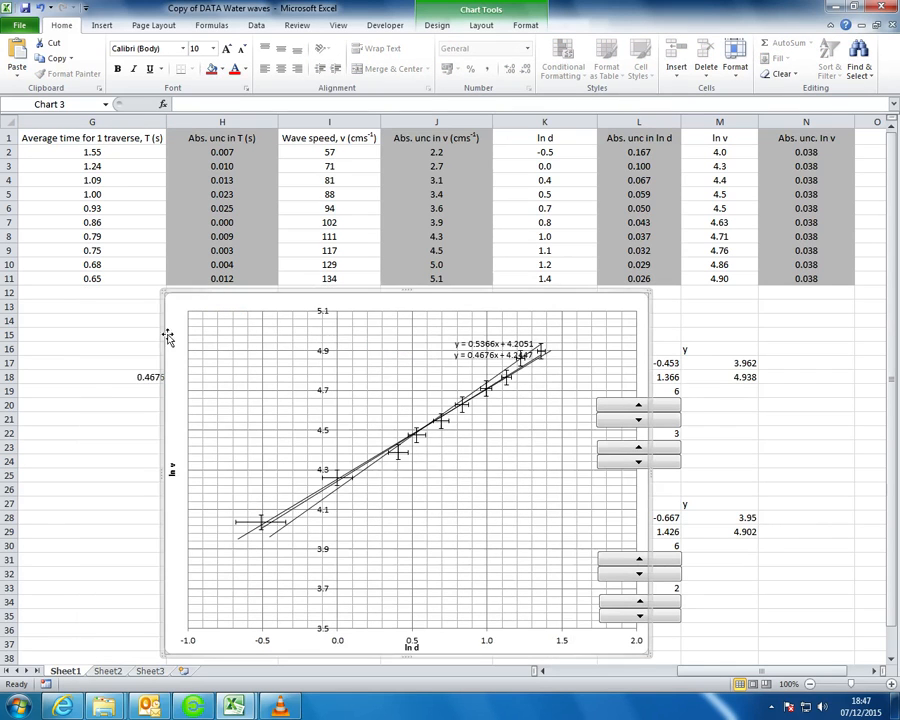
click(130, 387)
text(0.)
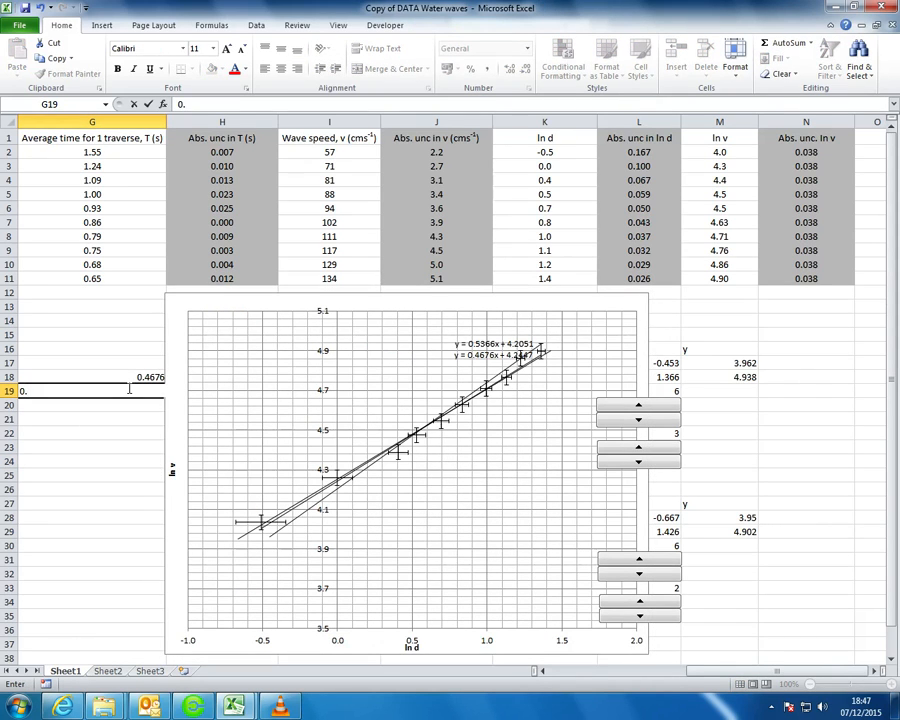
text(5366)
key(Return)
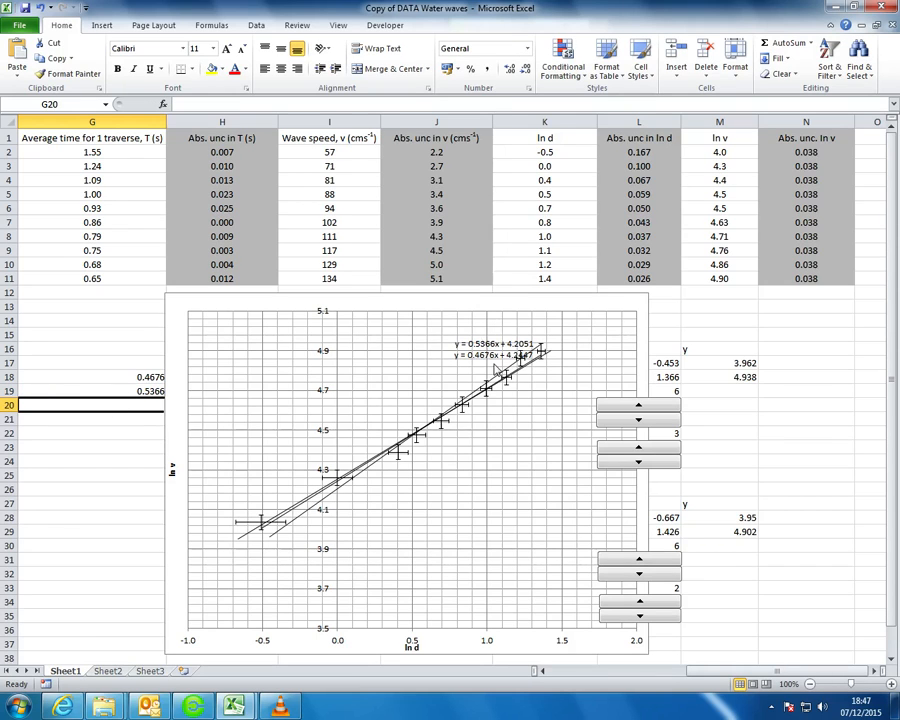
Display the equation of the Minimum series' linear trendline on the chart
click(252, 530)
right_click(250, 530)
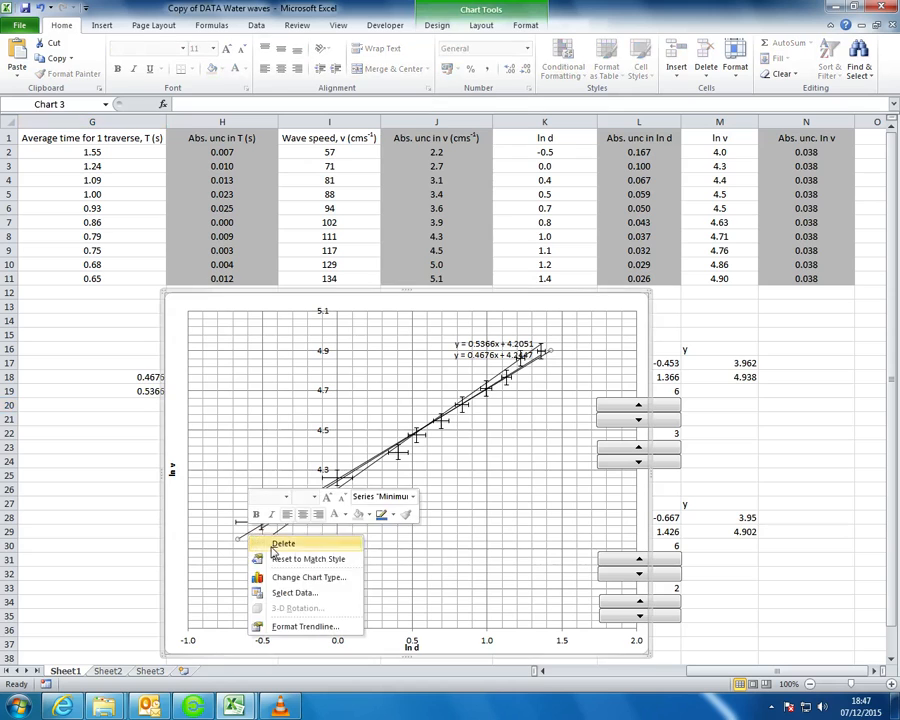
click(300, 620)
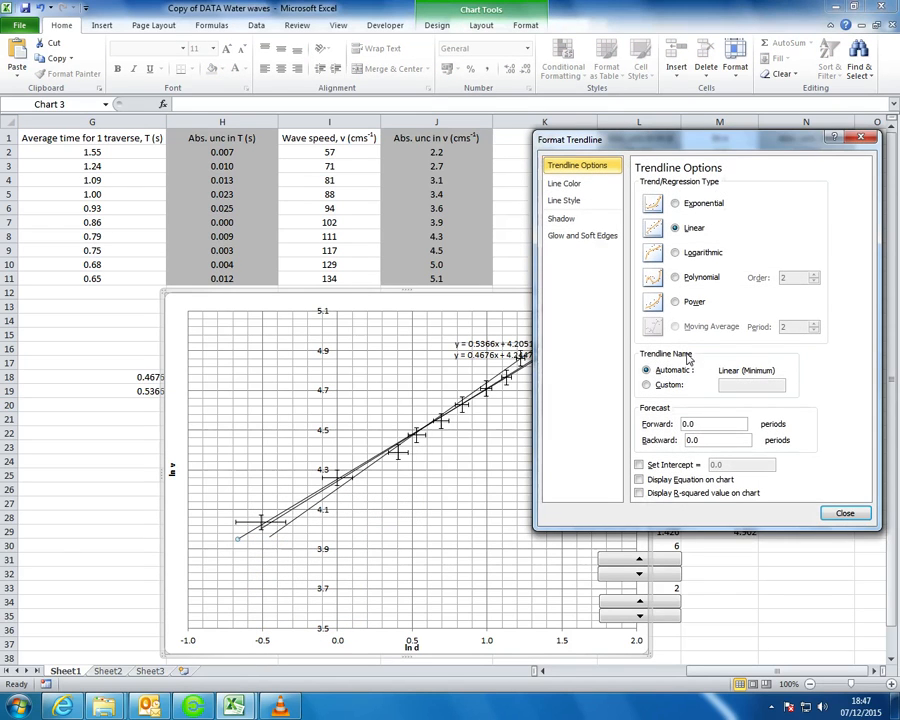
click(640, 479)
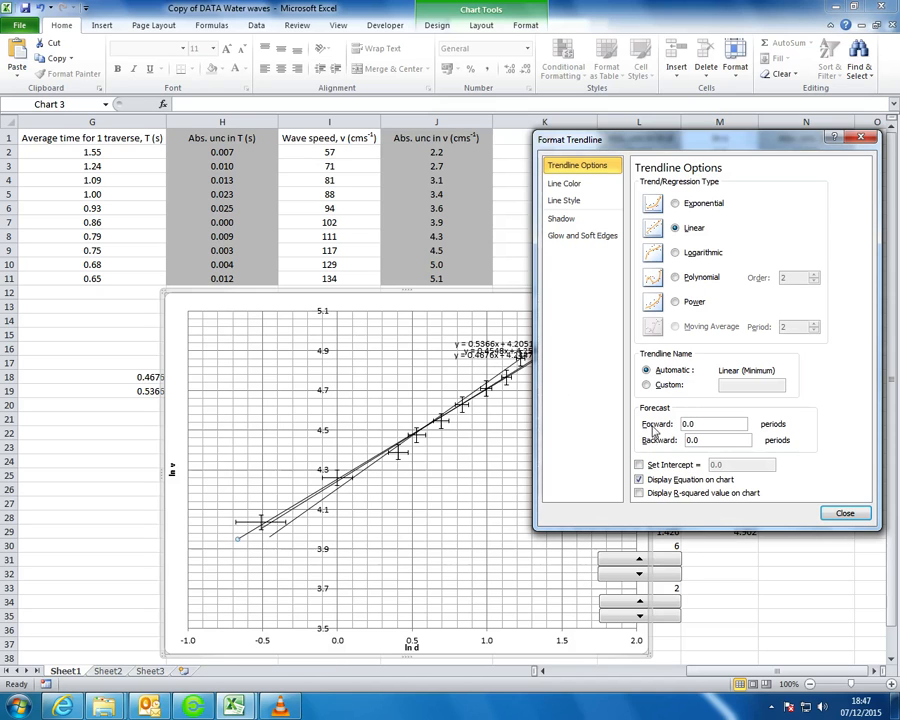
click(845, 513)
Enter 0.04548 as the minimum gradient in cell G20
click(120, 411)
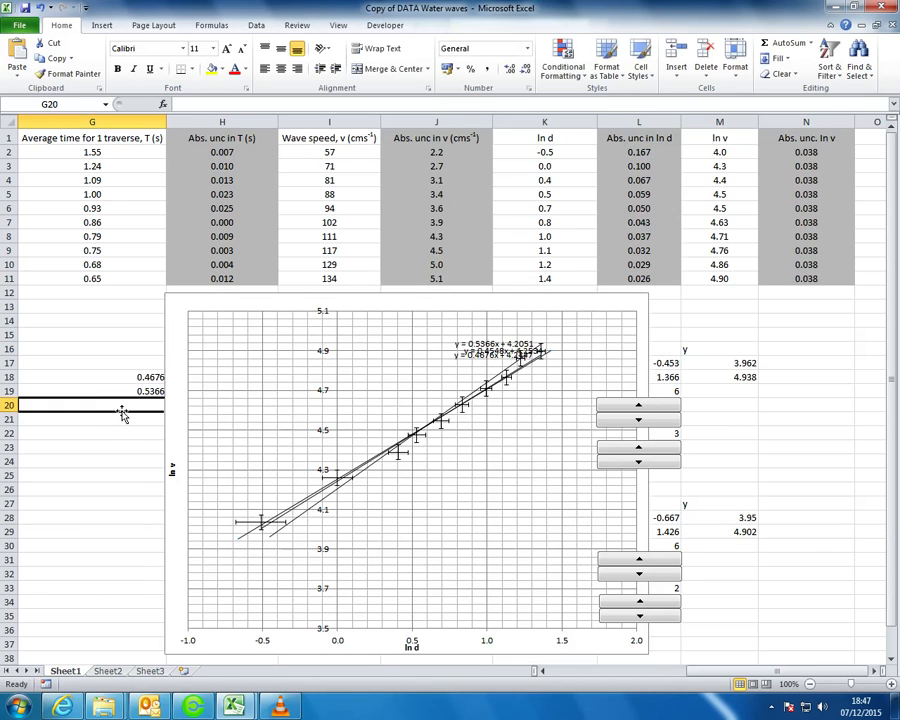
text(0.04548)
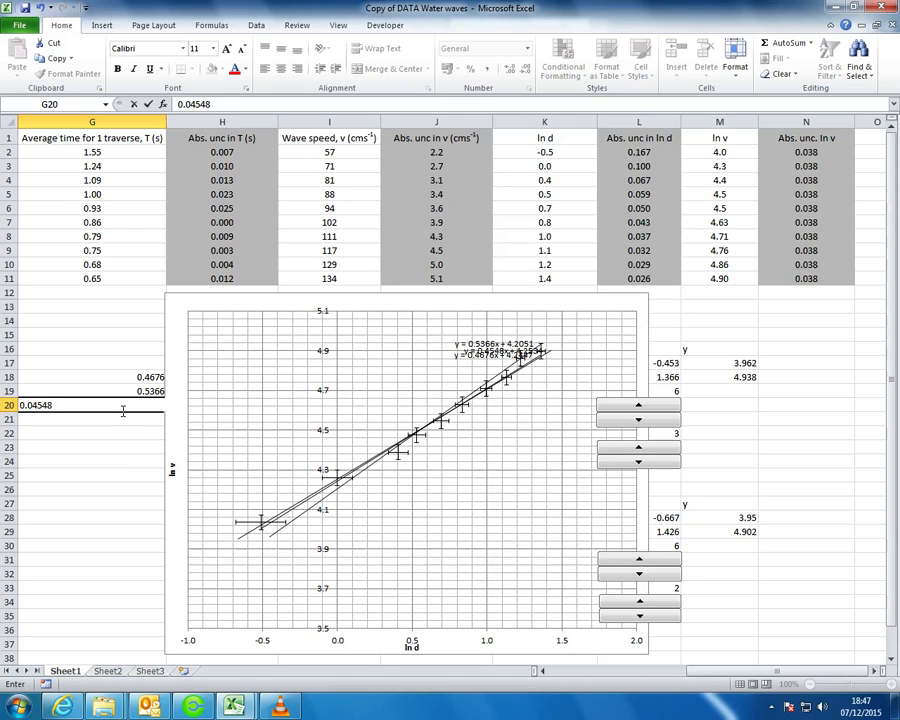
key(Return)
Narrow the chart from its left side until the cells of column H beneath the data table are uncovered
click(177, 293)
drag(161, 289, 229, 297)
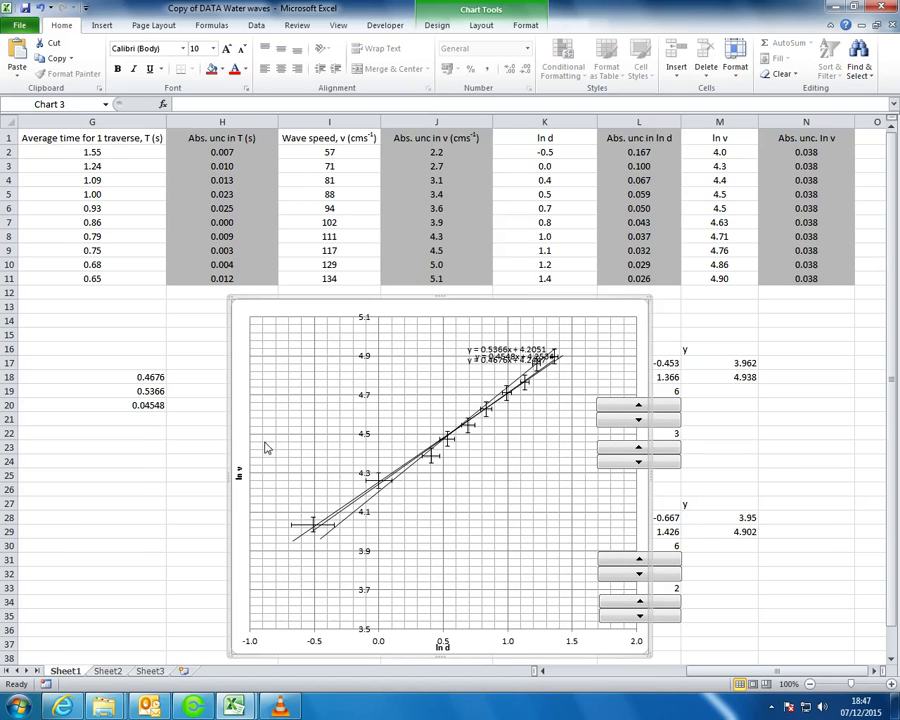
click(156, 377)
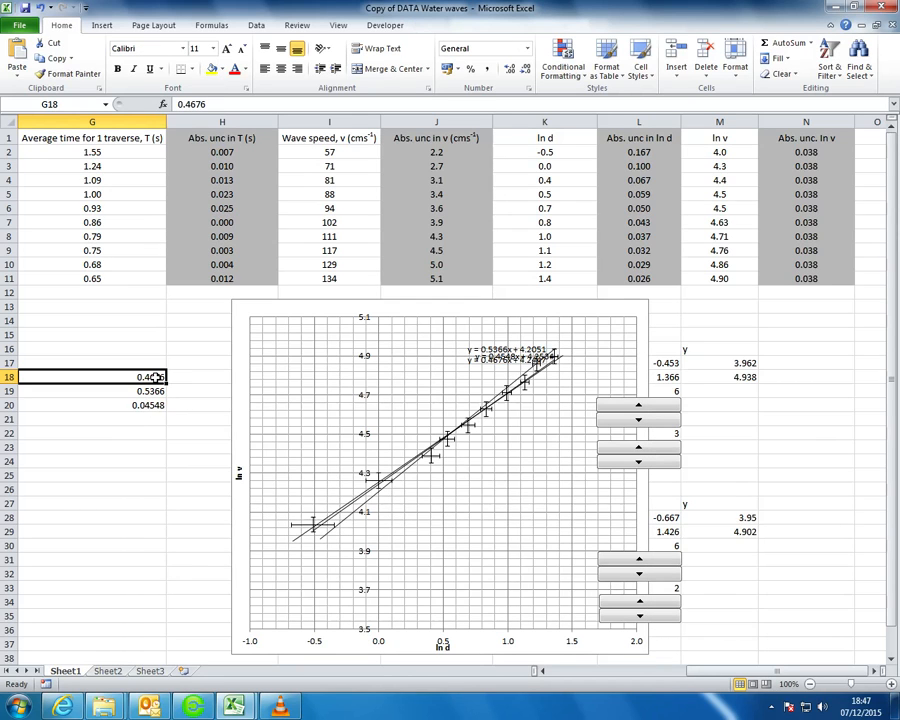
key(Right)
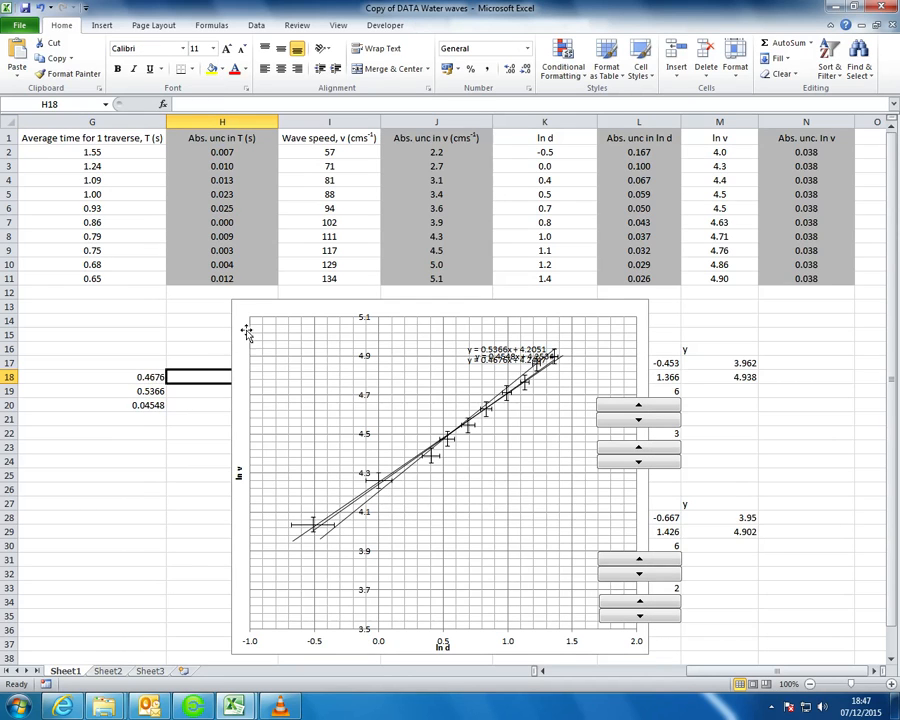
click(233, 297)
drag(232, 296, 328, 320)
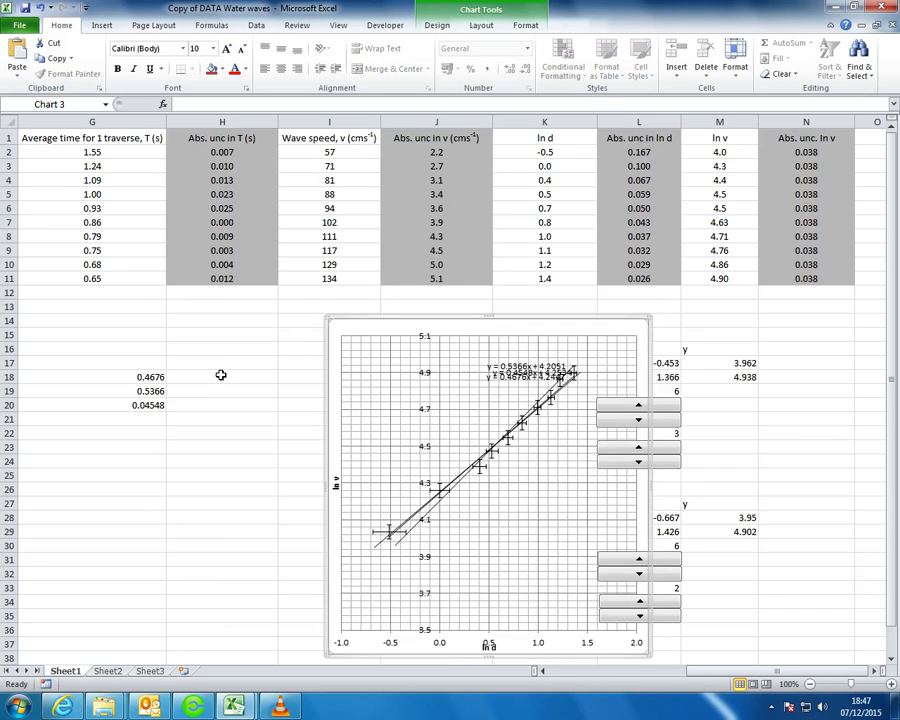
Enter the rounded gradient 0.47 in cell H18 and narrow the chart to uncover the Max and Min values in column L
click(220, 376)
text(0)
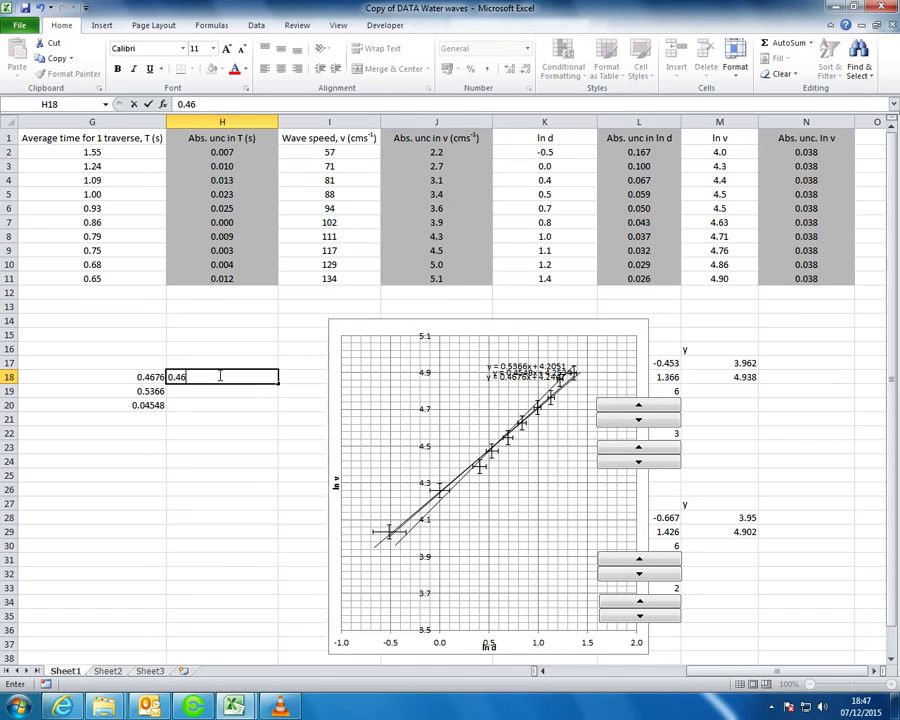
text(.47)
key(Return)
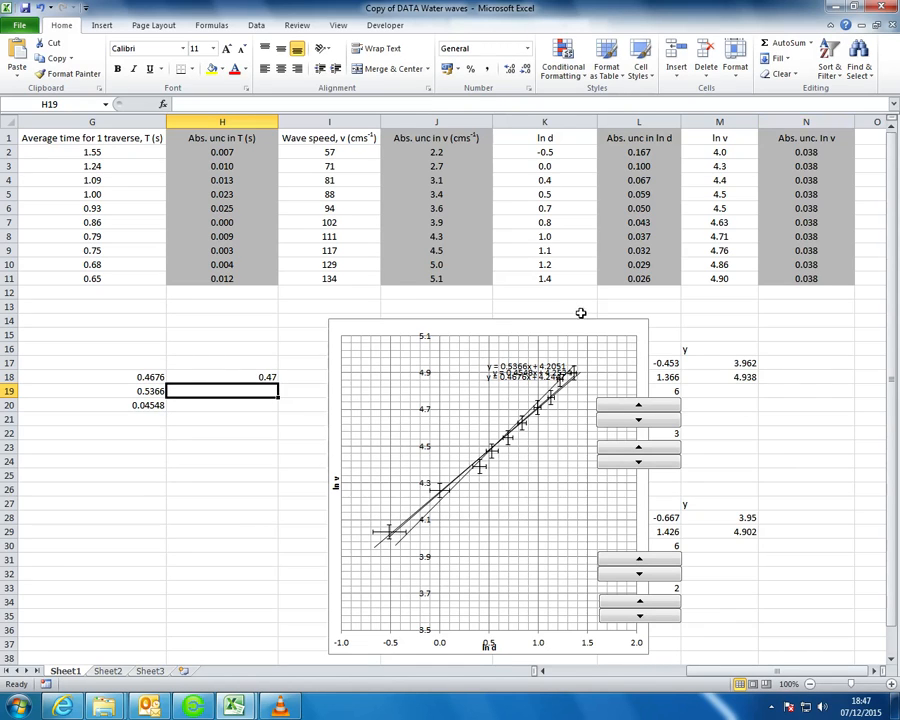
click(644, 322)
drag(647, 318, 587, 319)
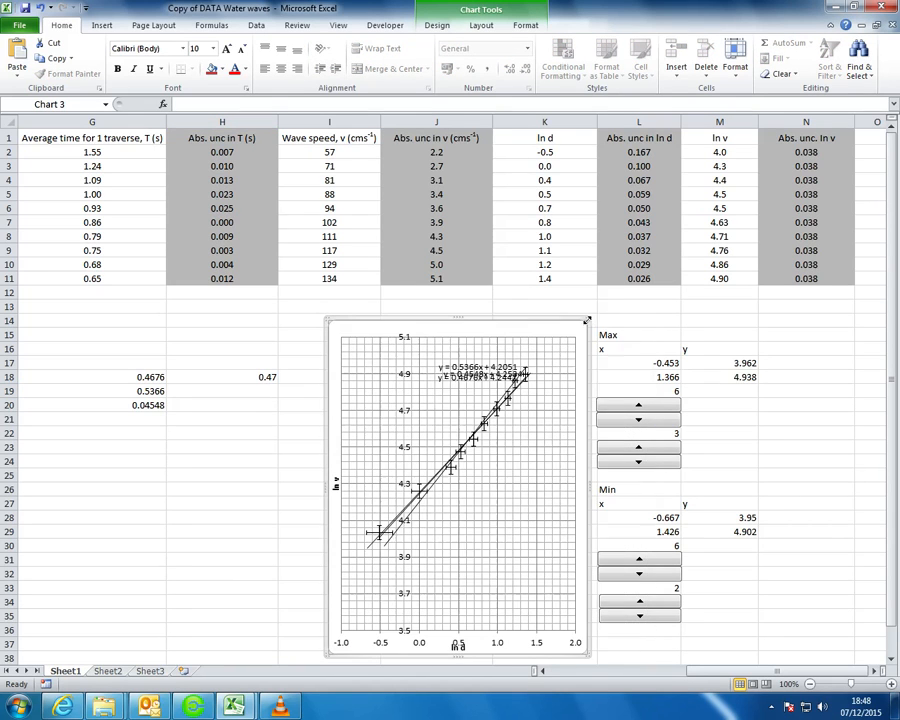
Calculate the gradient's uncertainty in cell H19 with the formula =(G19-G20)/2
click(200, 391)
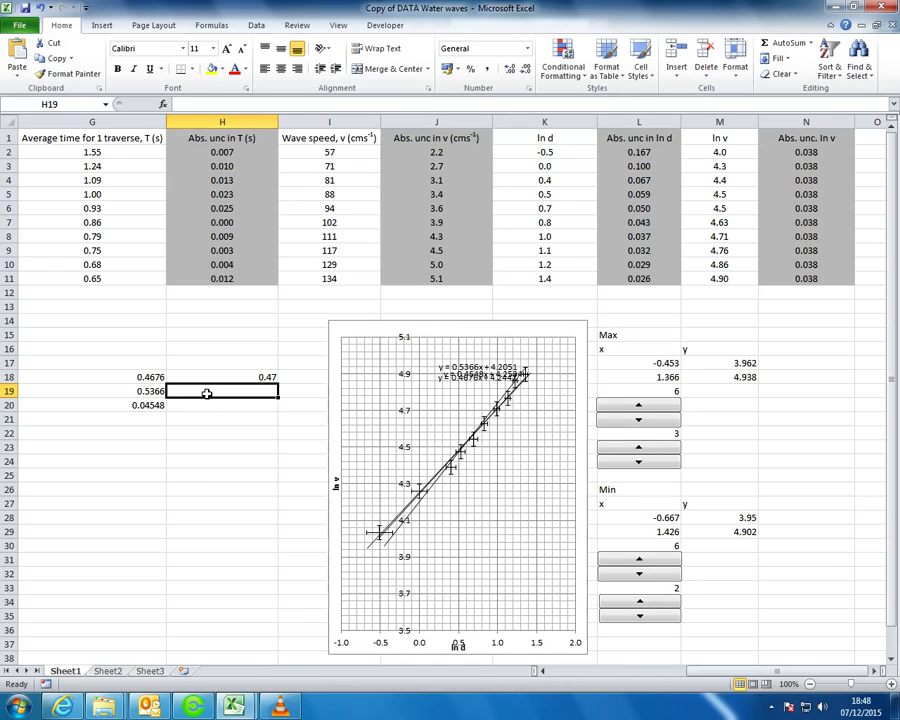
text(=)
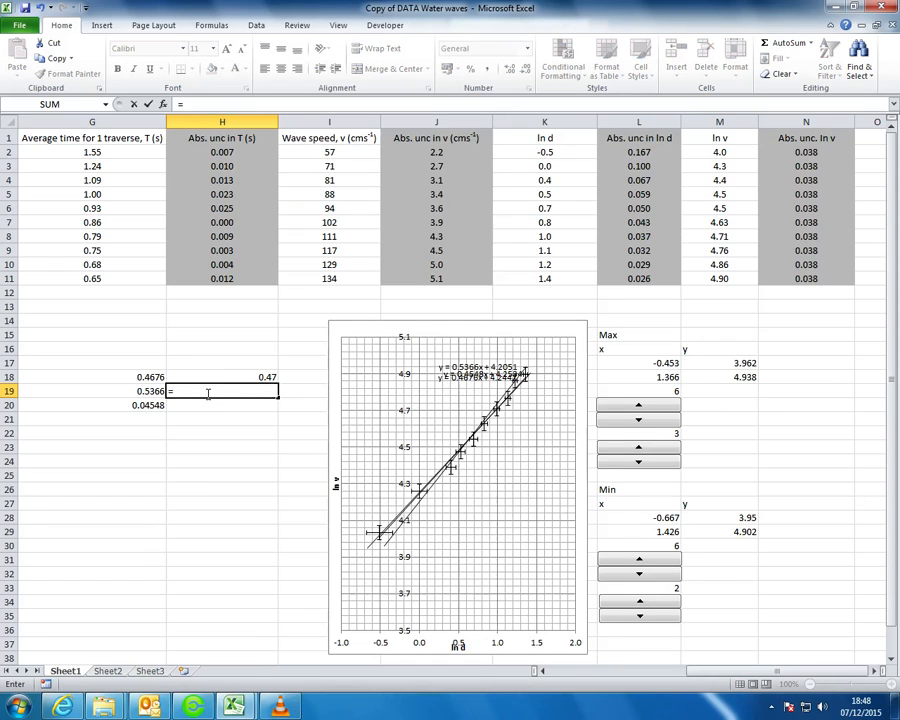
click(148, 391)
text(-)
click(150, 405)
key(Return)
double_click(241, 391)
text())
text(()
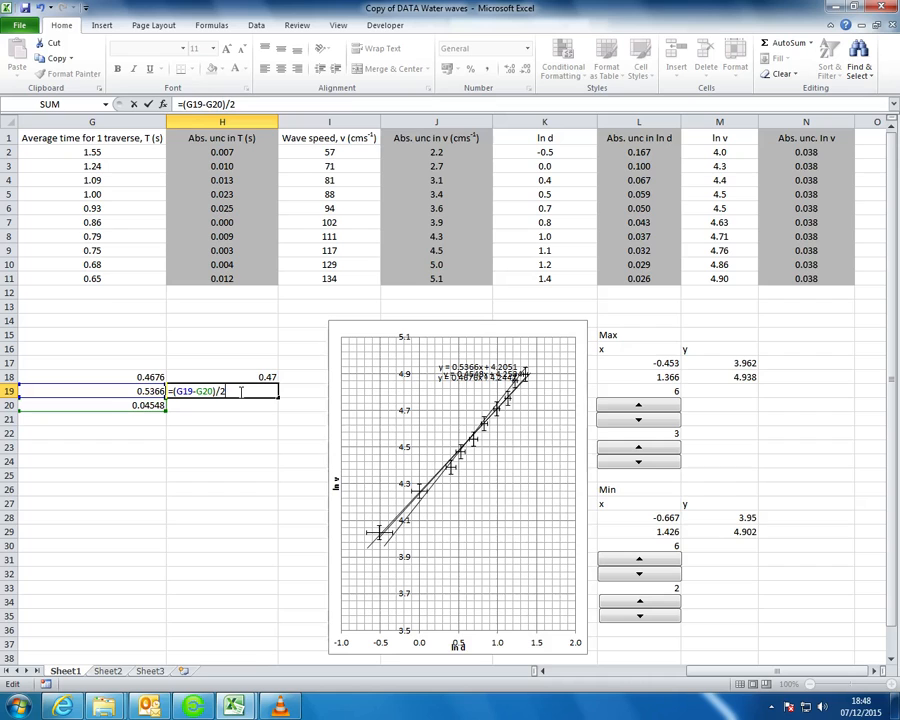
key(Return)
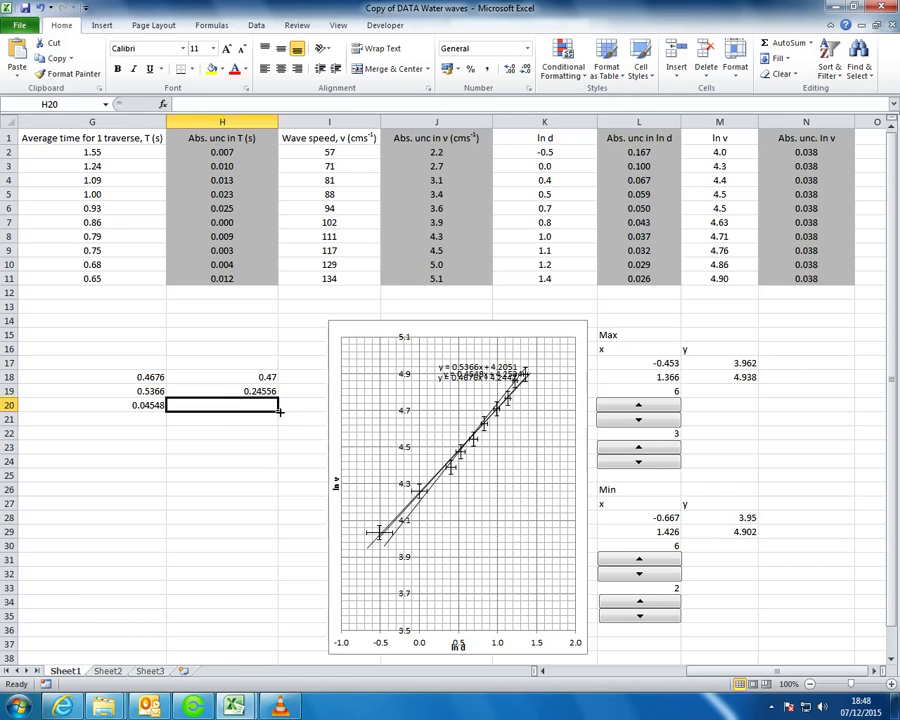
Check the uncertainty formula in cell H19 and correct the minimum gradient in cell G20 to 0.4548
double_click(269, 392)
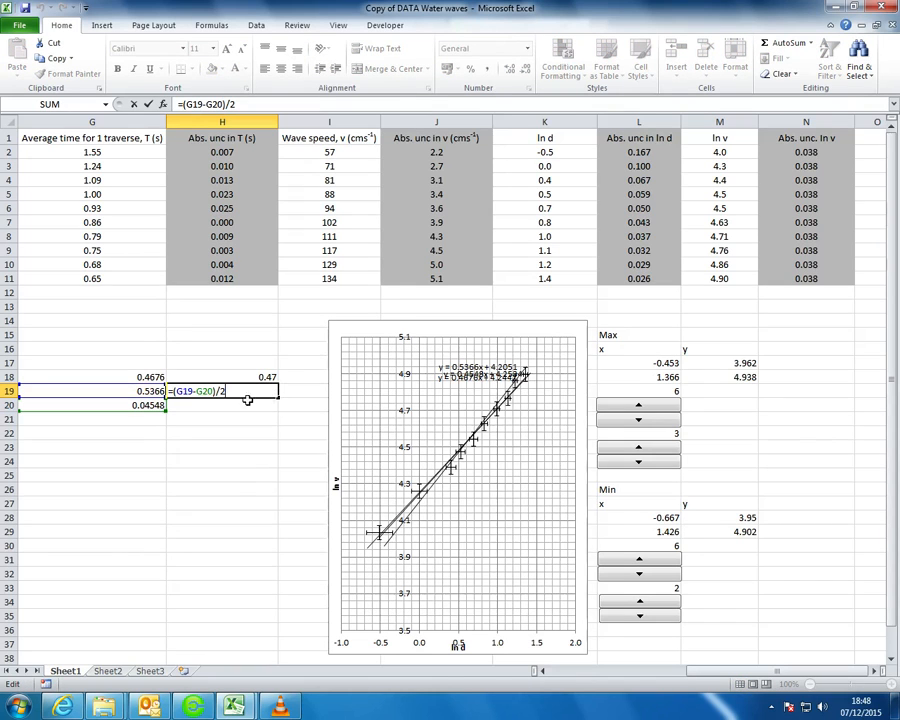
key(Return)
click(150, 405)
key(BackSpace)
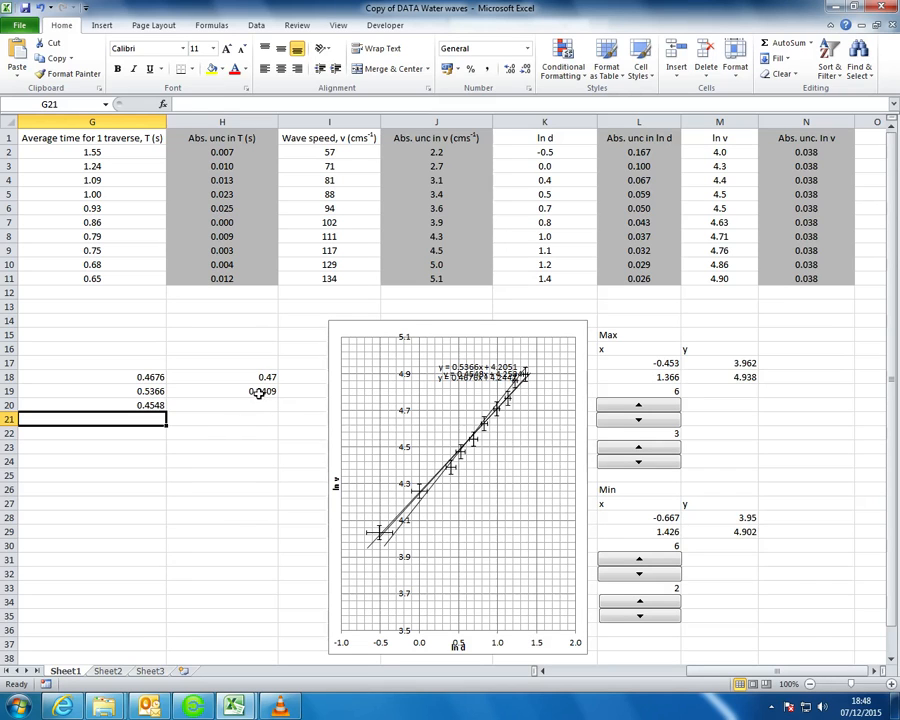
click(258, 393)
double_click(258, 393)
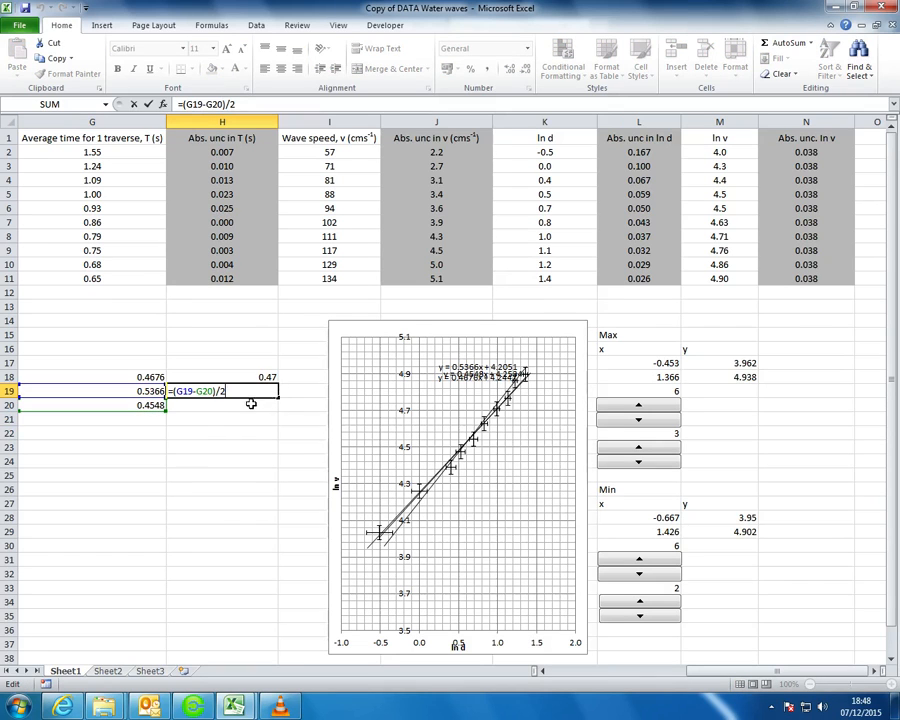
click(258, 404)
Record the final gradient 0.47 in cell G22 and its uncertainty 0.04 in H22, dismissing the Windows color scheme prompt
double_click(141, 434)
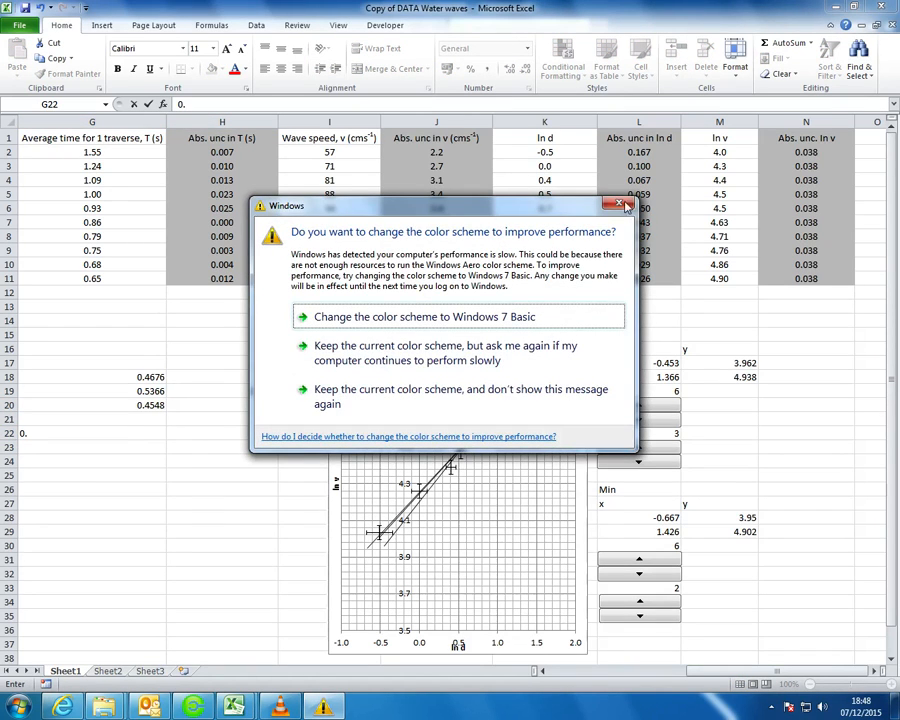
click(624, 205)
text(0.47)
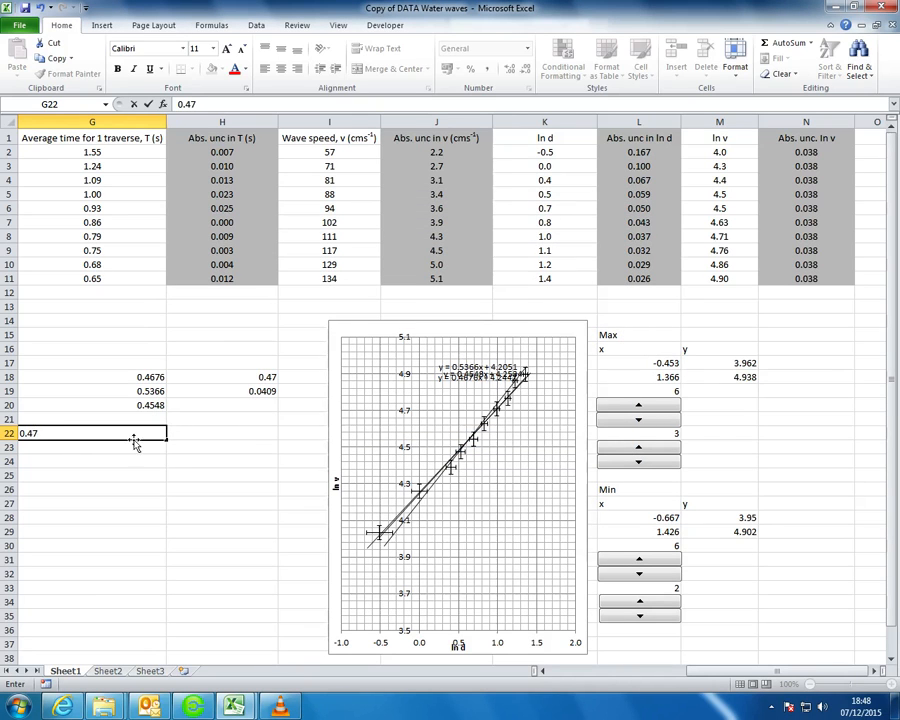
click(180, 432)
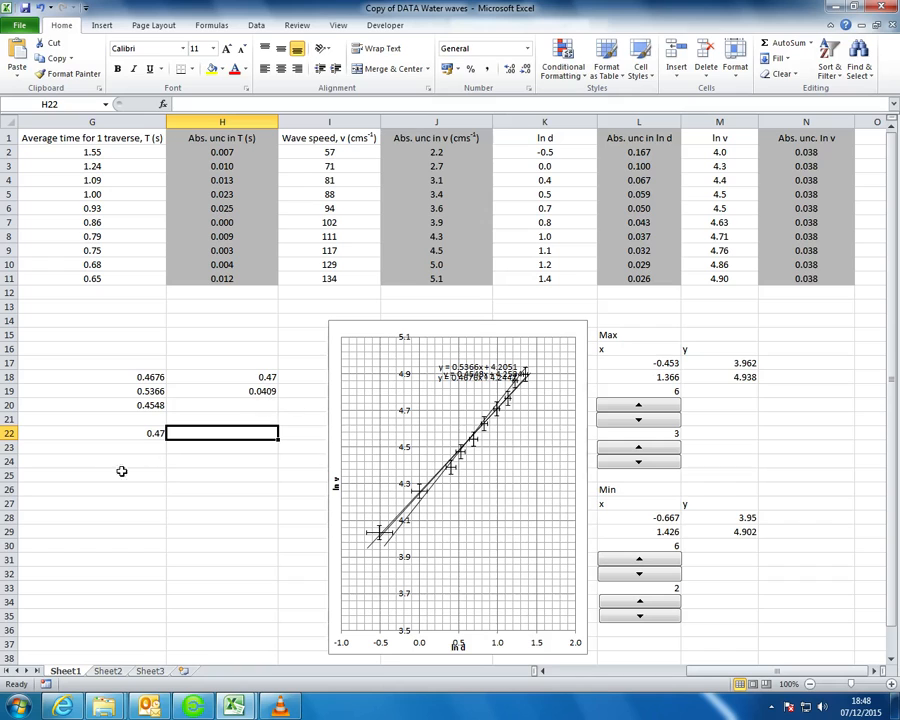
text(0.04)
key(Return)
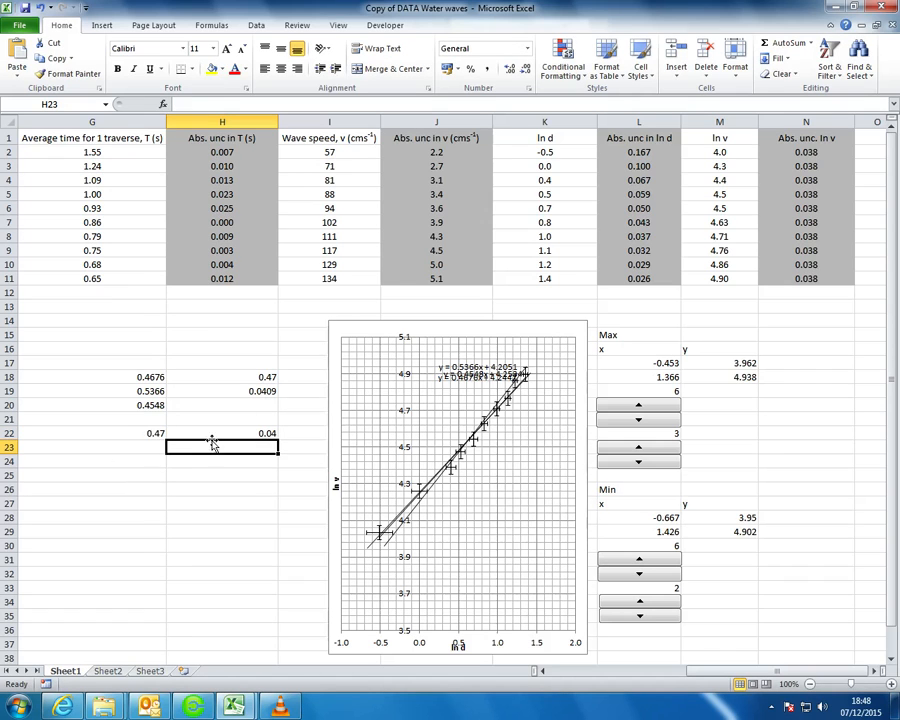
Insert a plus-minus sign (±) from the Latin-1 Supplement symbols in front of the uncertainty 0.04 in cell H22
double_click(253, 433)
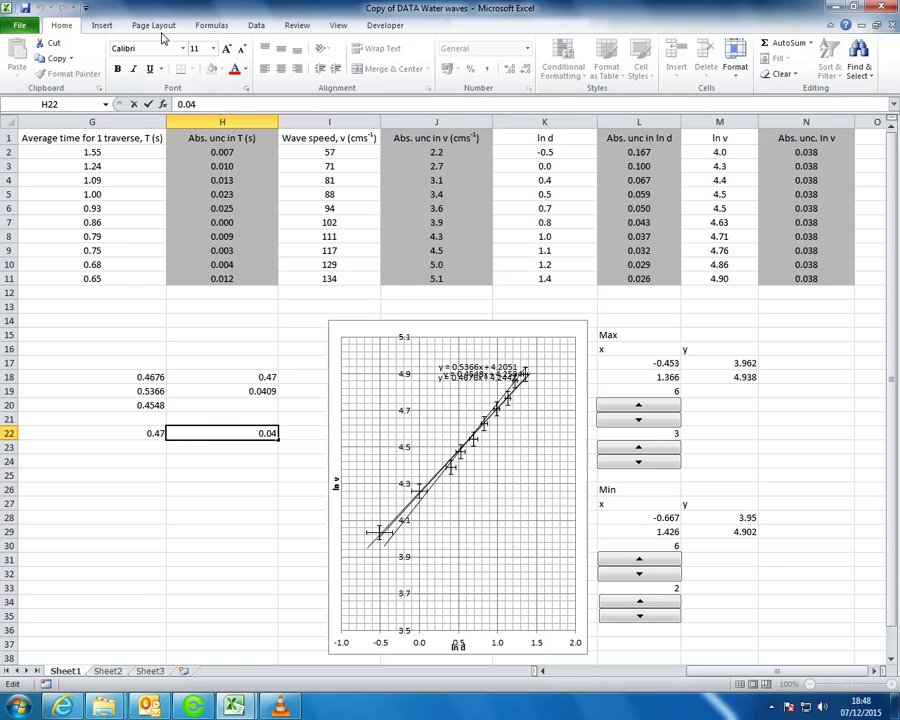
click(102, 25)
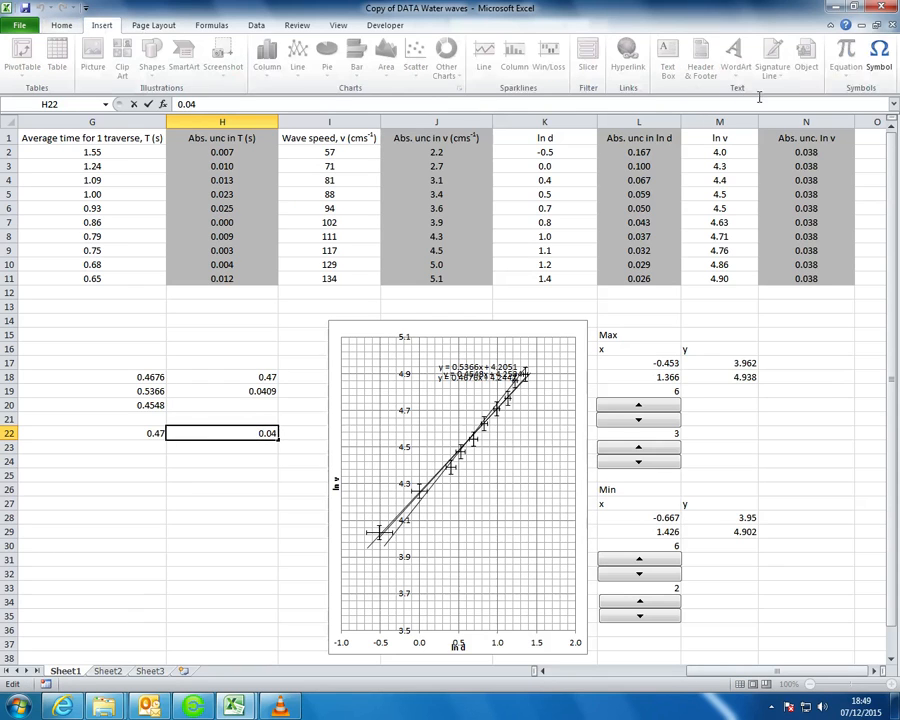
click(879, 62)
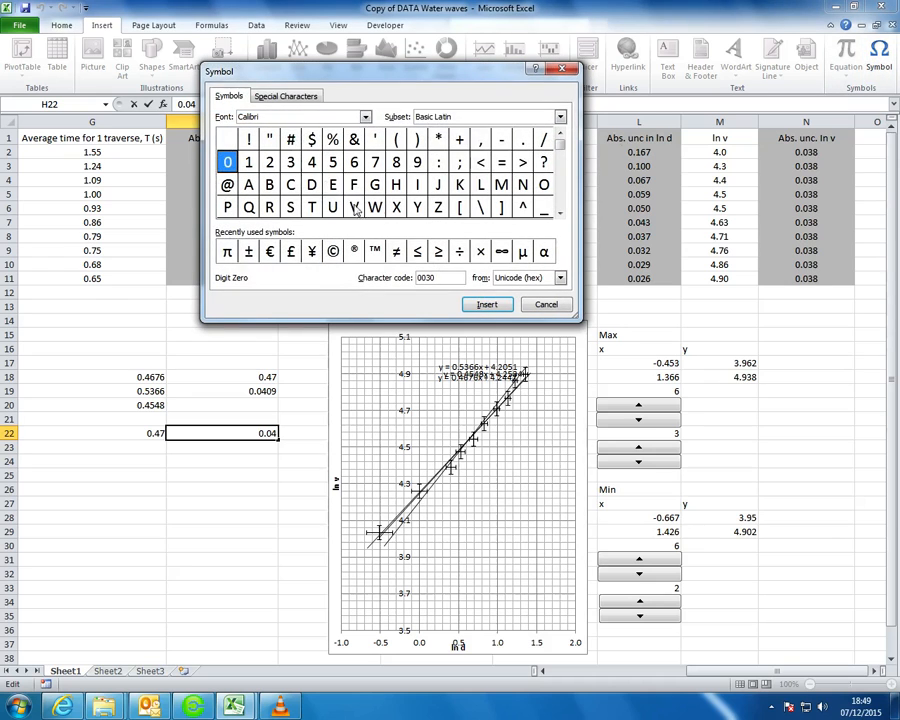
click(456, 119)
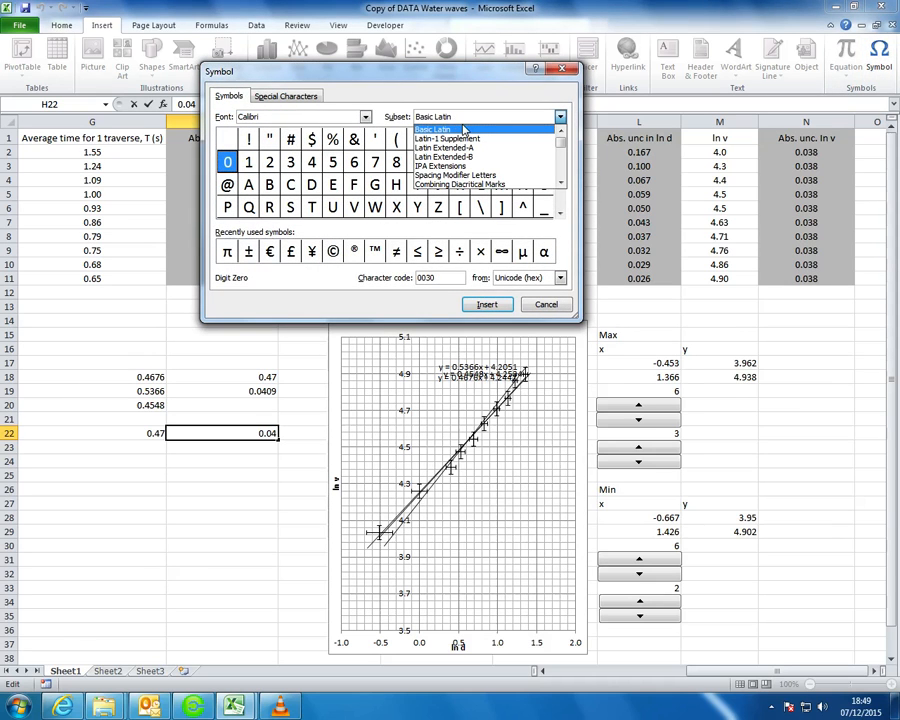
click(461, 130)
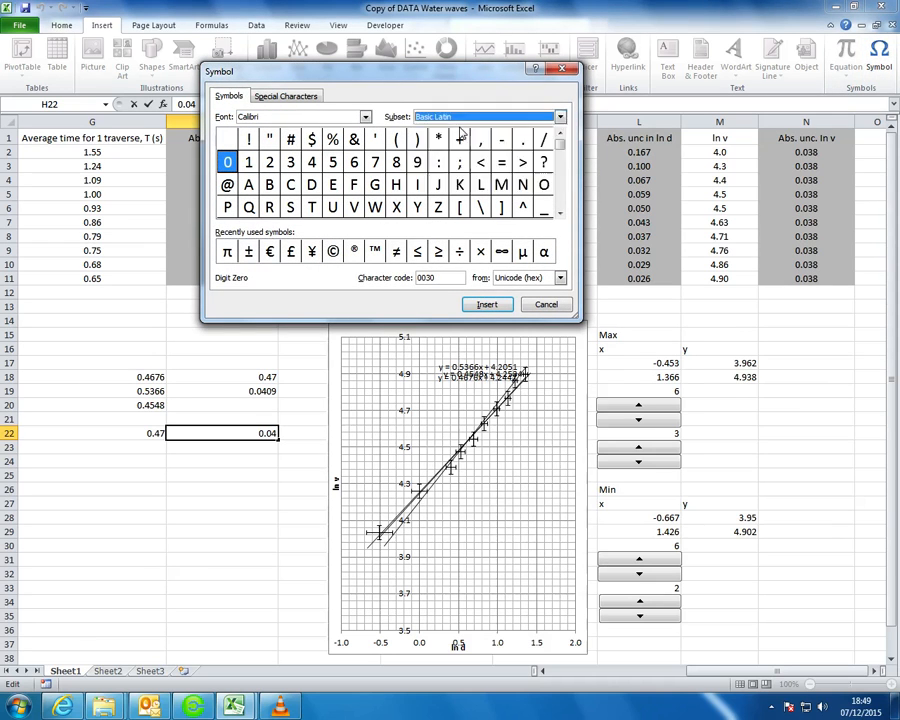
click(500, 117)
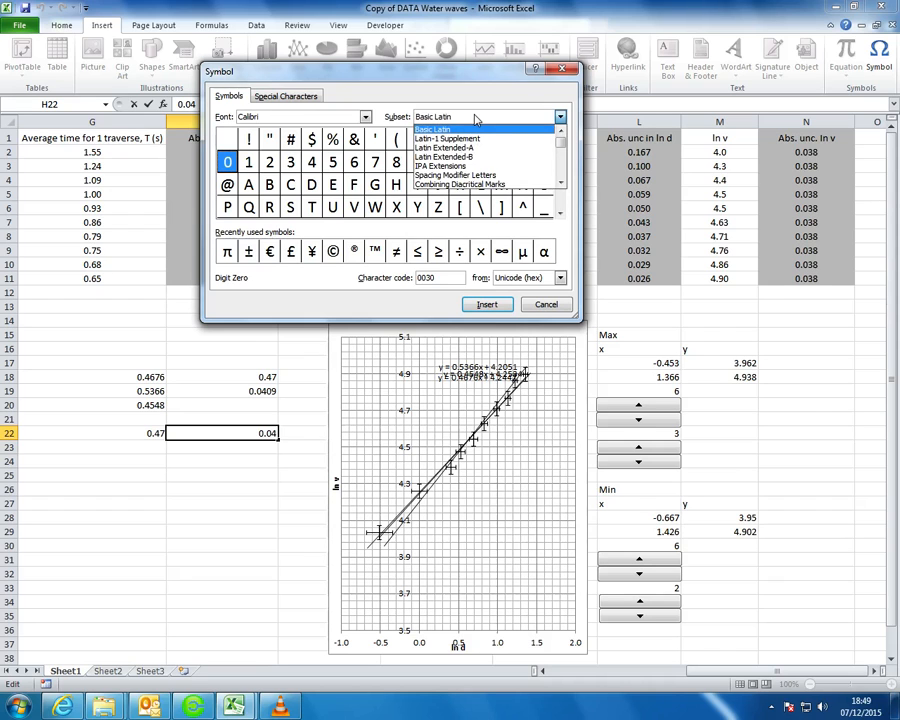
click(474, 117)
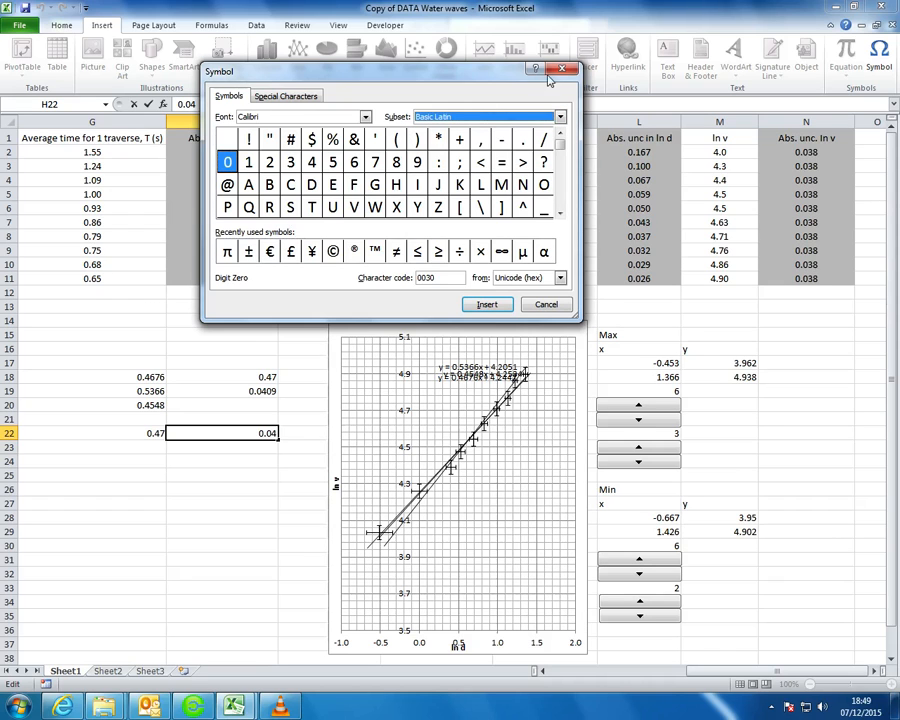
click(498, 117)
click(476, 136)
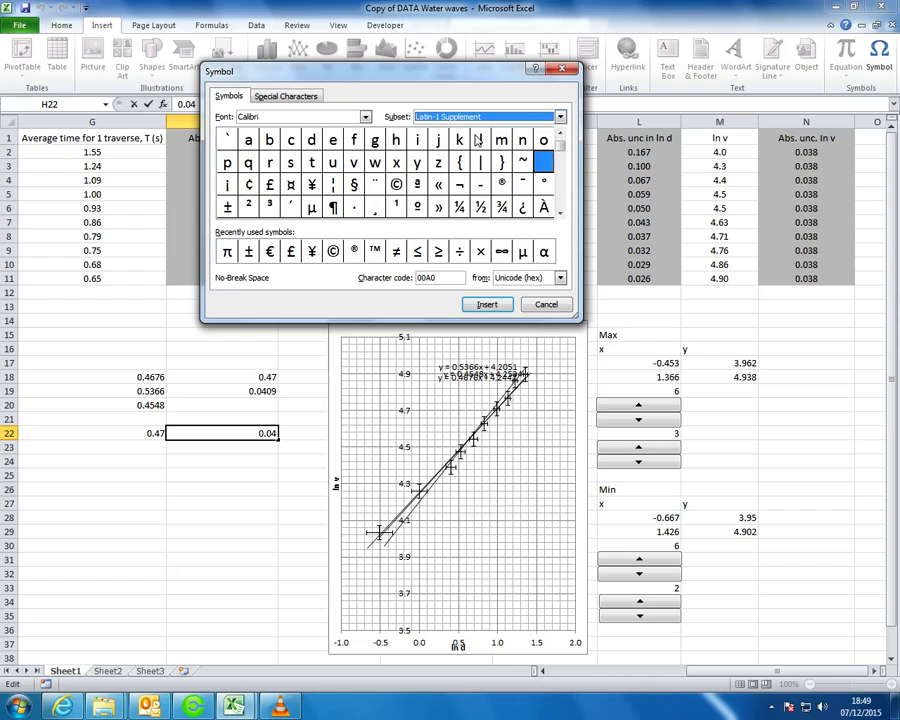
click(233, 207)
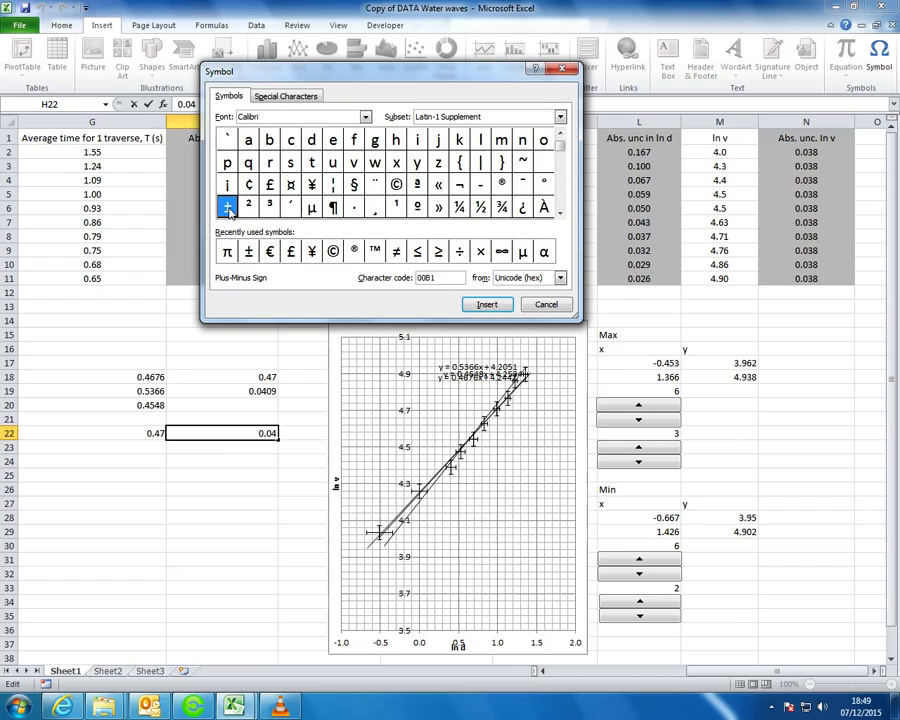
click(476, 302)
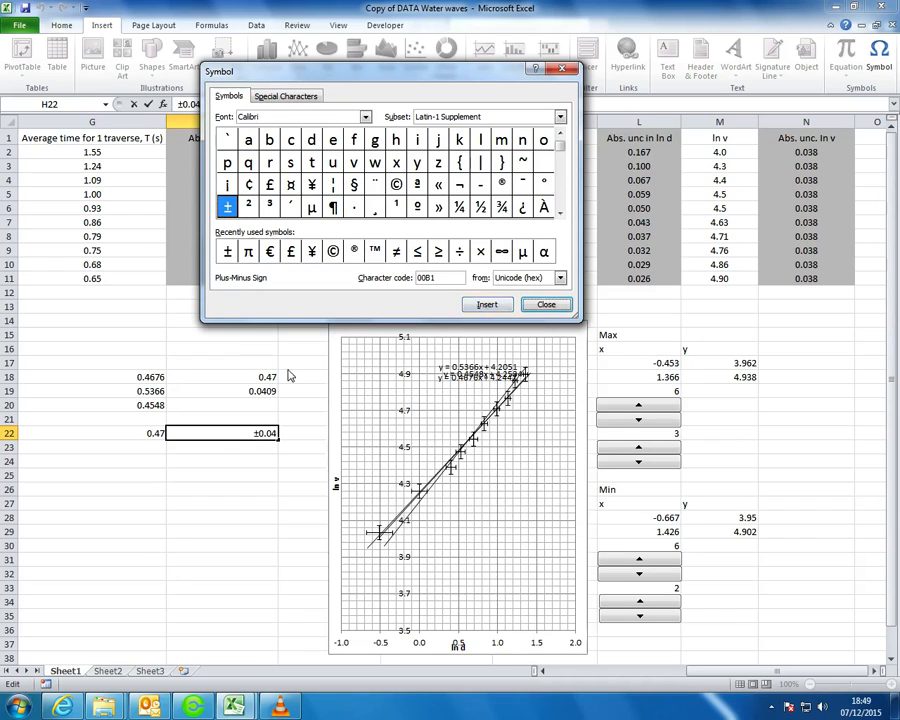
click(530, 308)
click(202, 460)
Review the final gradient and uncertainty in G22:H22 against the depth, time and wave speed columns and the ln v–ln d chart
double_click(139, 433)
click(175, 449)
drag(134, 432, 200, 434)
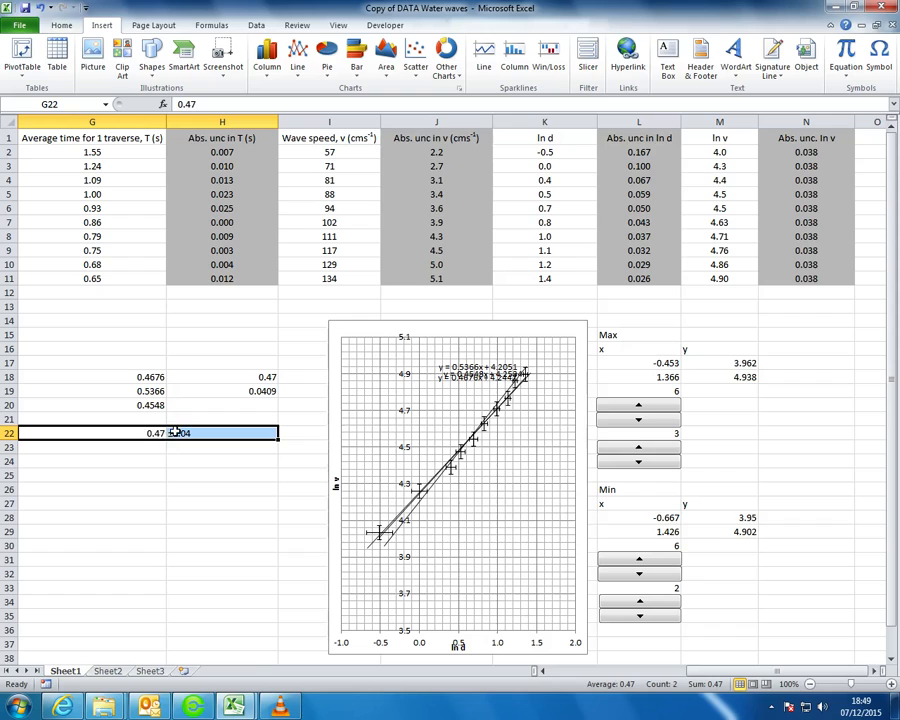
click(188, 445)
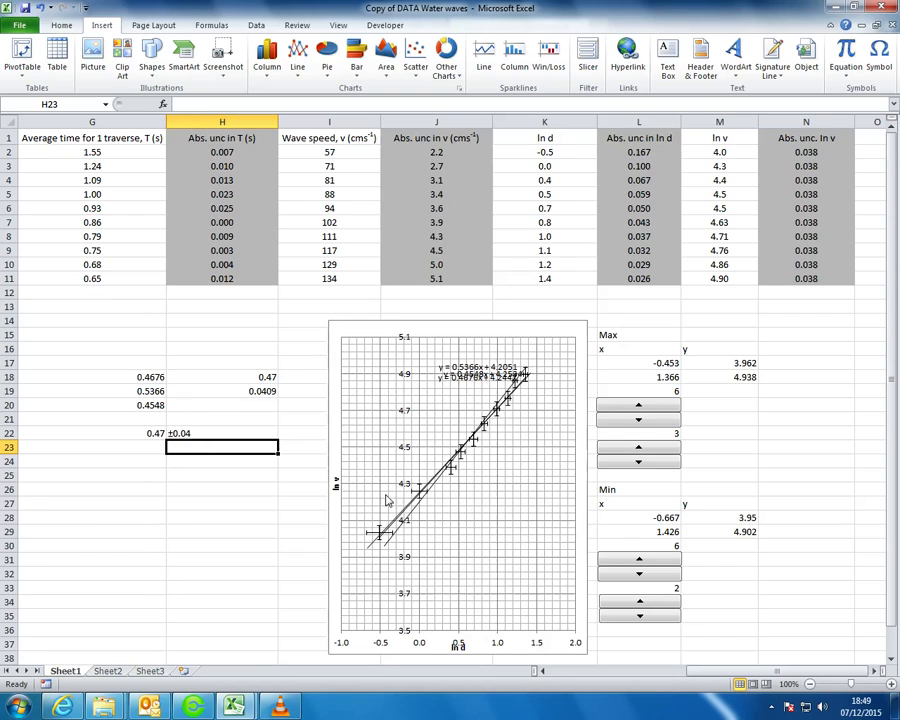
click(152, 432)
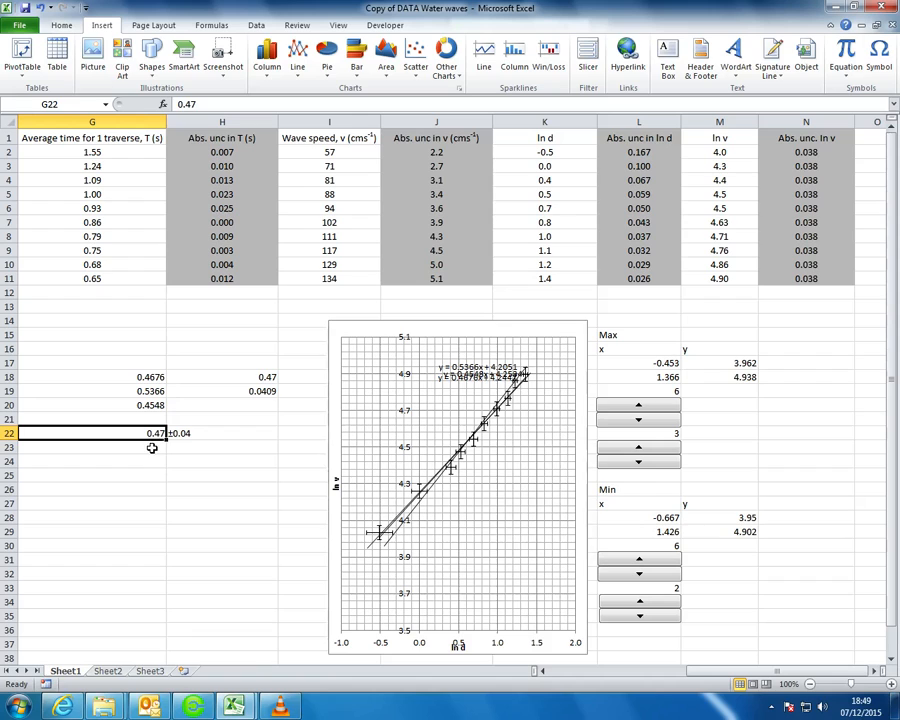
click(158, 448)
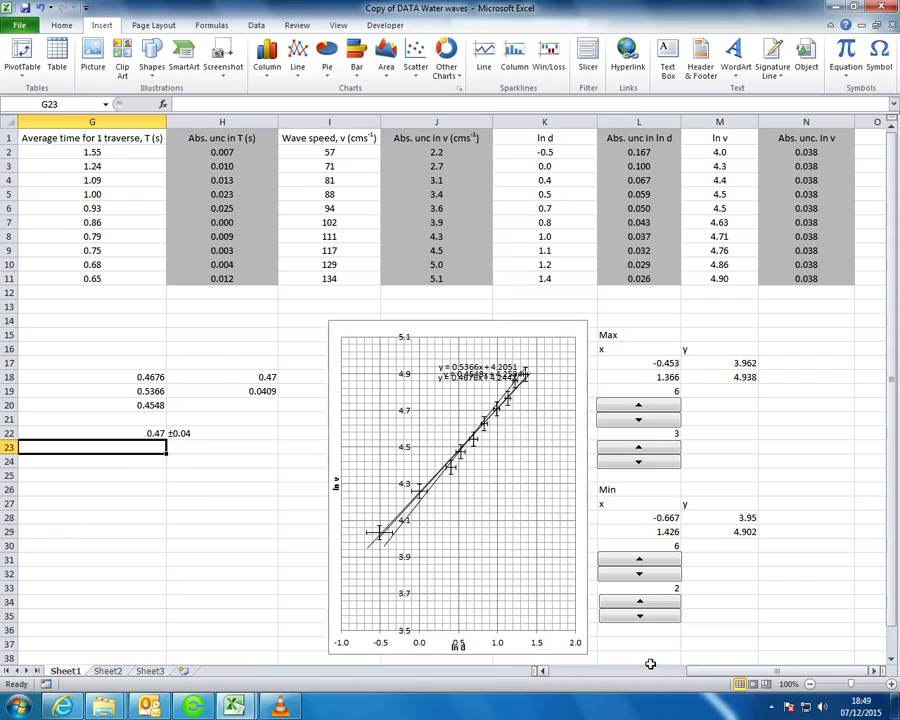
drag(743, 673, 565, 681)
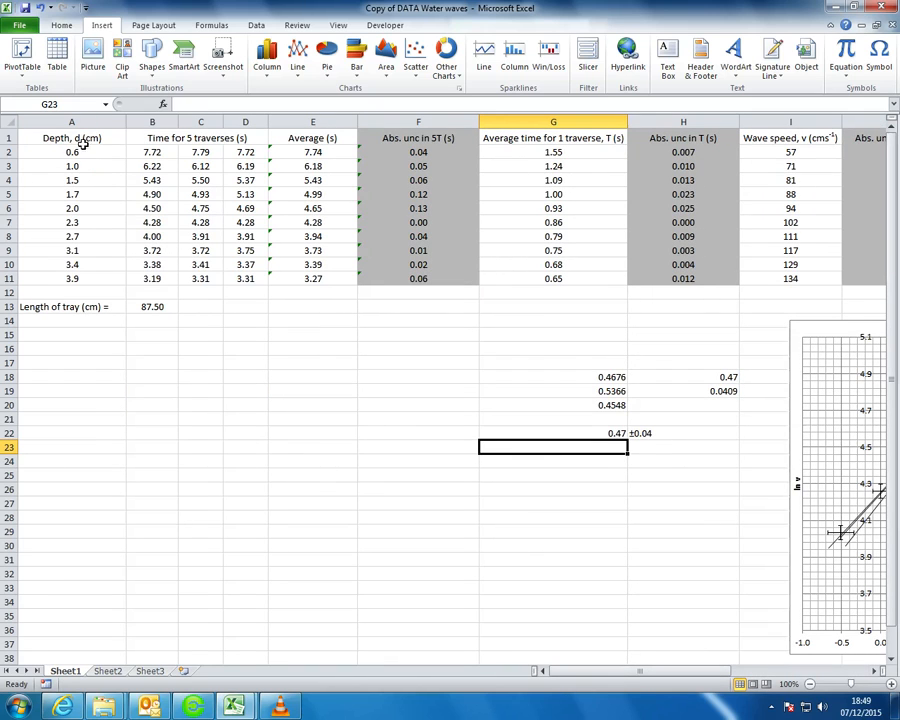
drag(628, 676, 722, 666)
drag(270, 433, 326, 434)
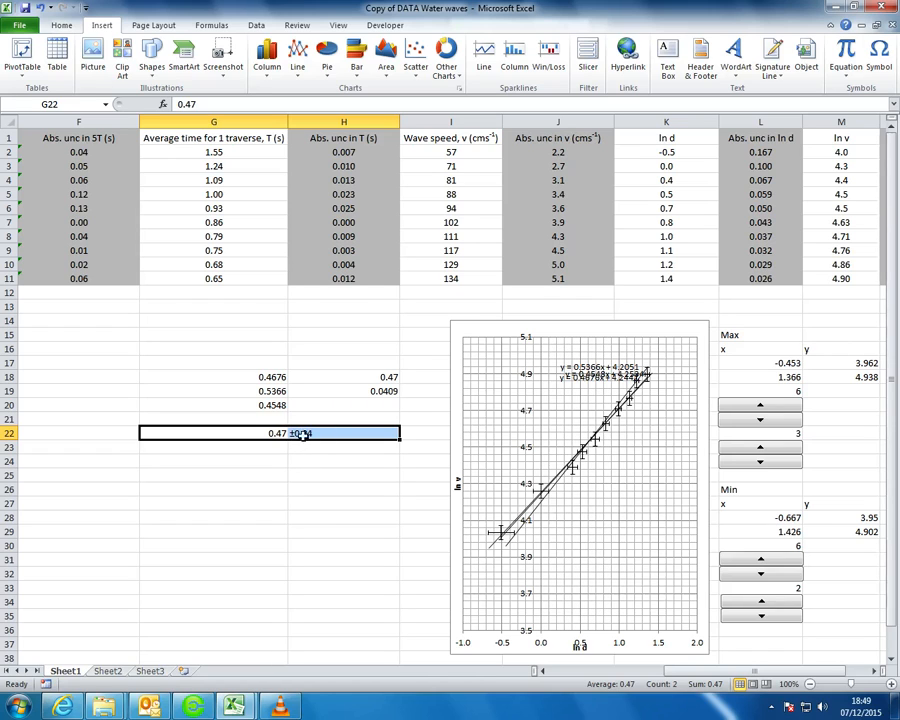
click(282, 440)
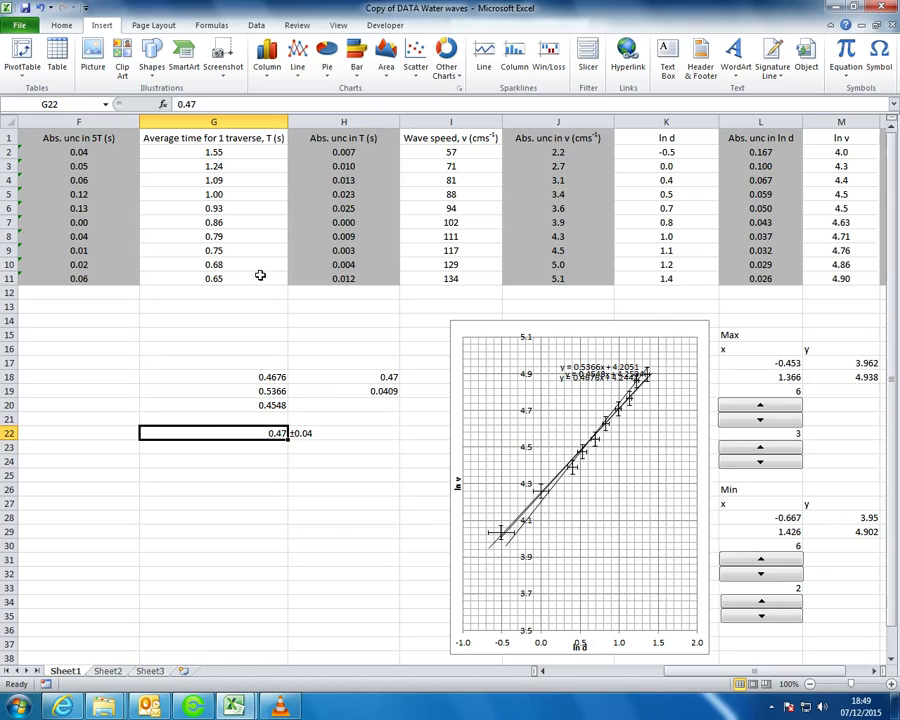
drag(742, 664, 748, 670)
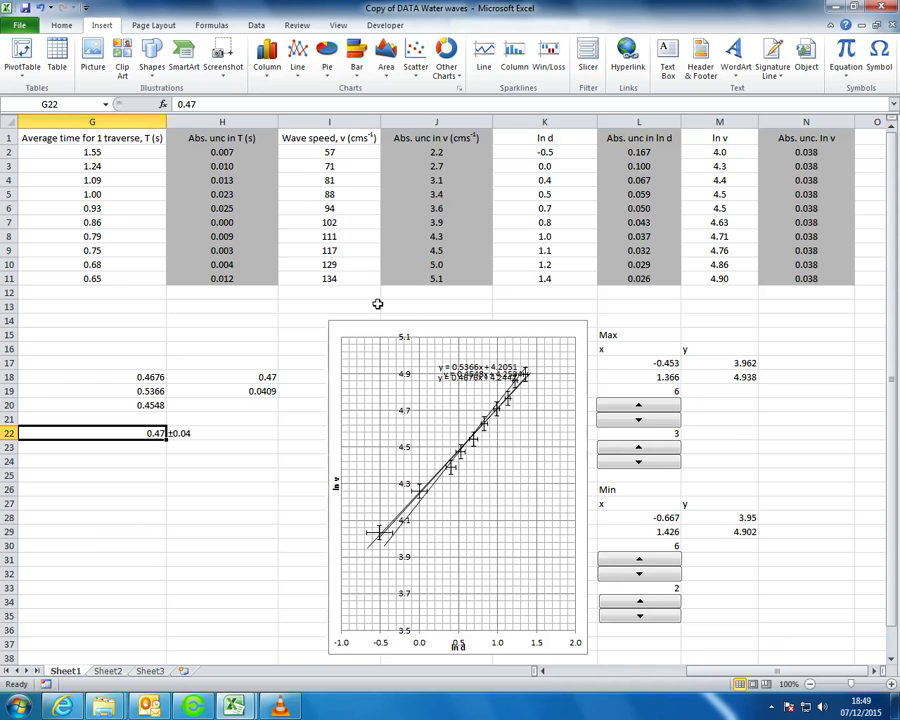
drag(812, 671, 775, 680)
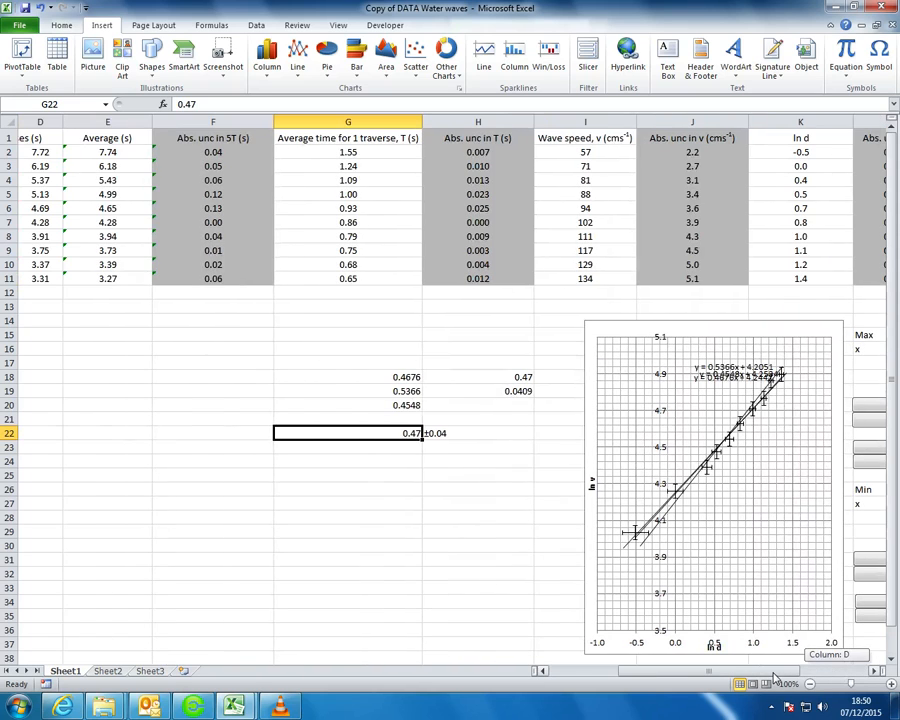
drag(713, 672, 751, 672)
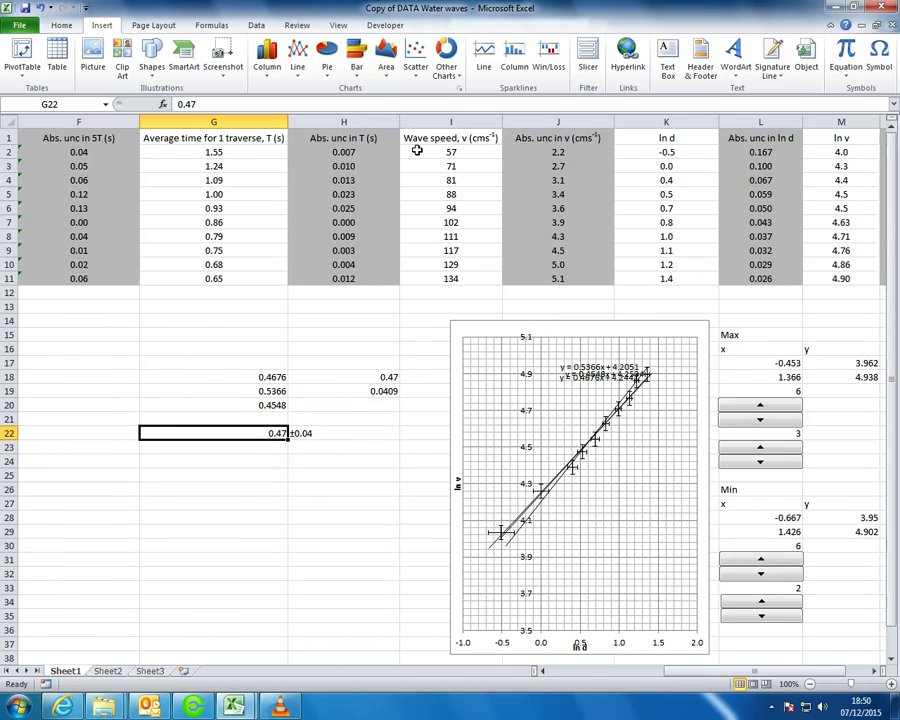
mouse_move(760, 673)
mouse_down()
mouse_move(790, 675)
mouse_move(775, 675)
mouse_up()
drag(755, 678, 632, 672)
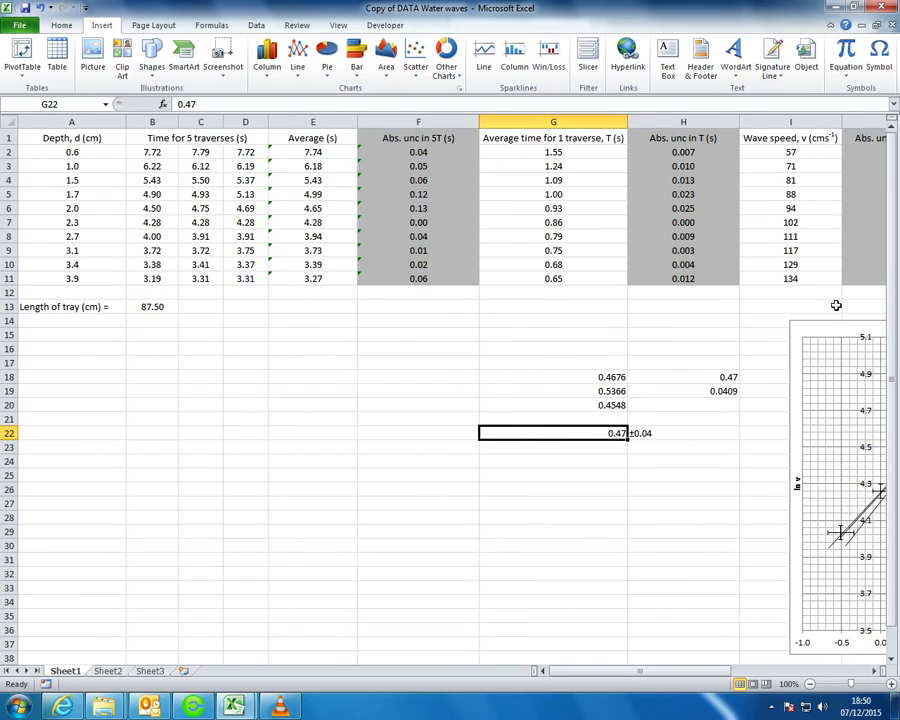